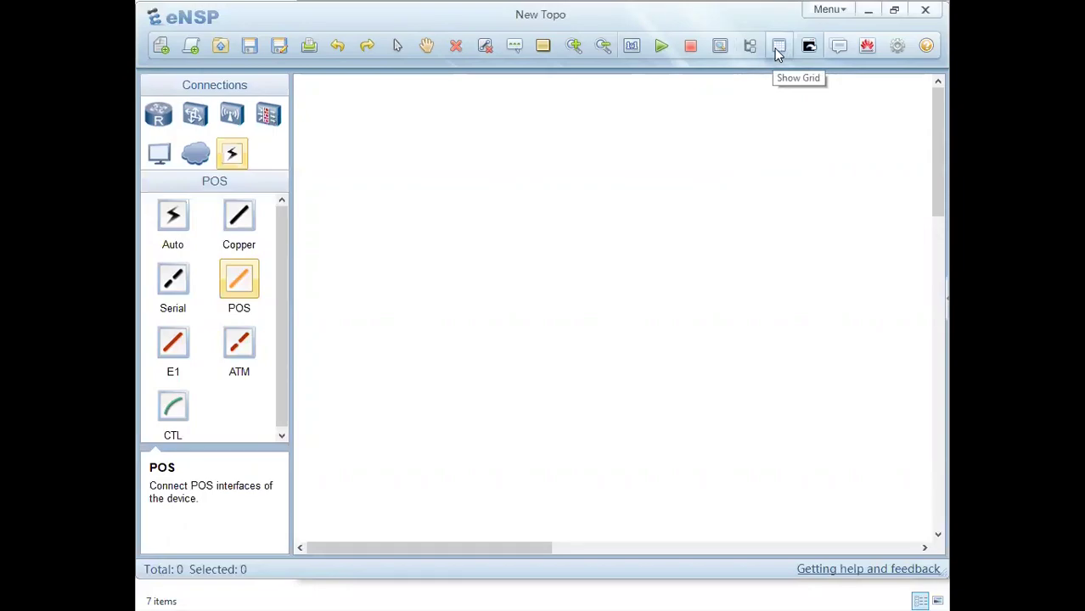
Show the canvas grid and hide it again, twice
click(779, 54)
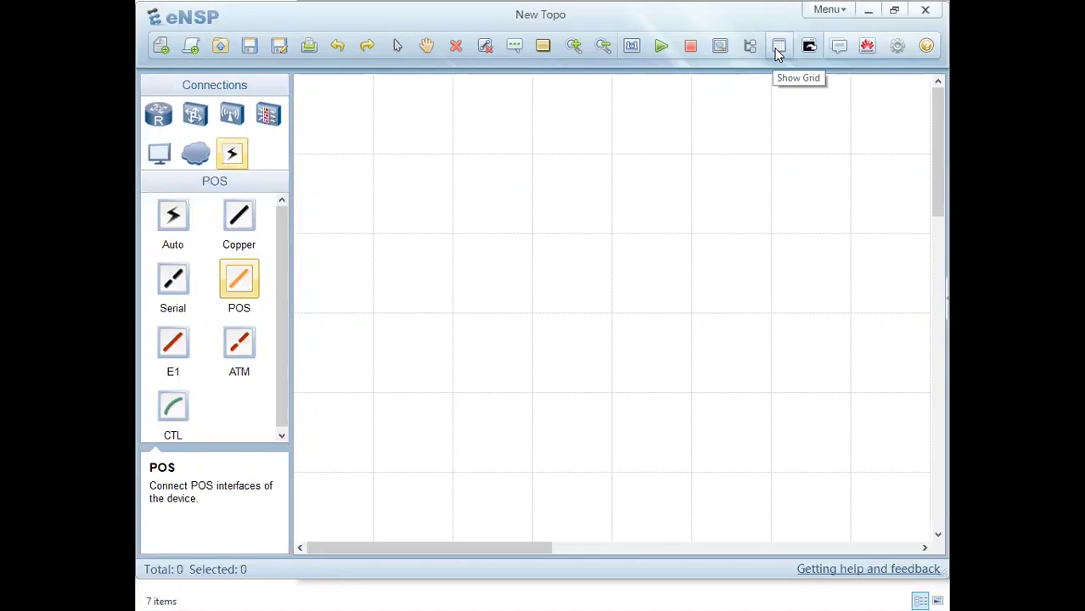
click(779, 54)
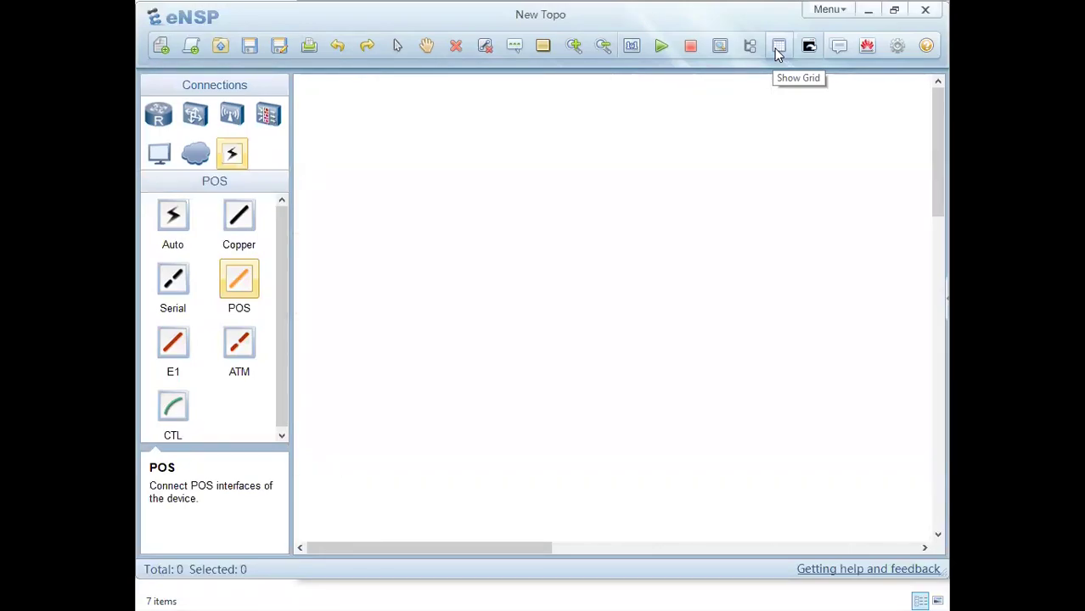
click(779, 54)
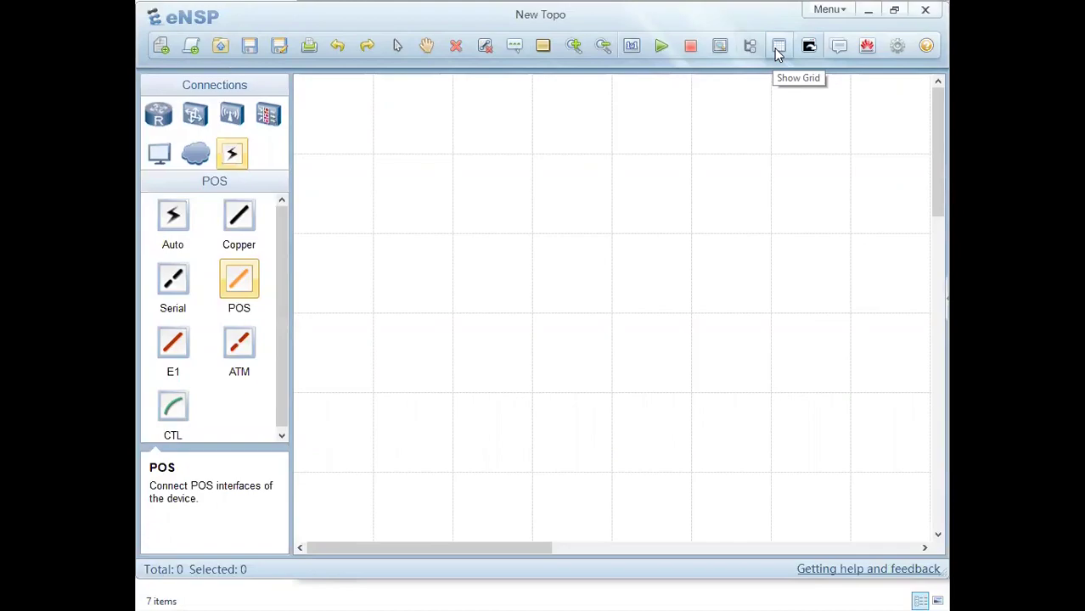
click(775, 49)
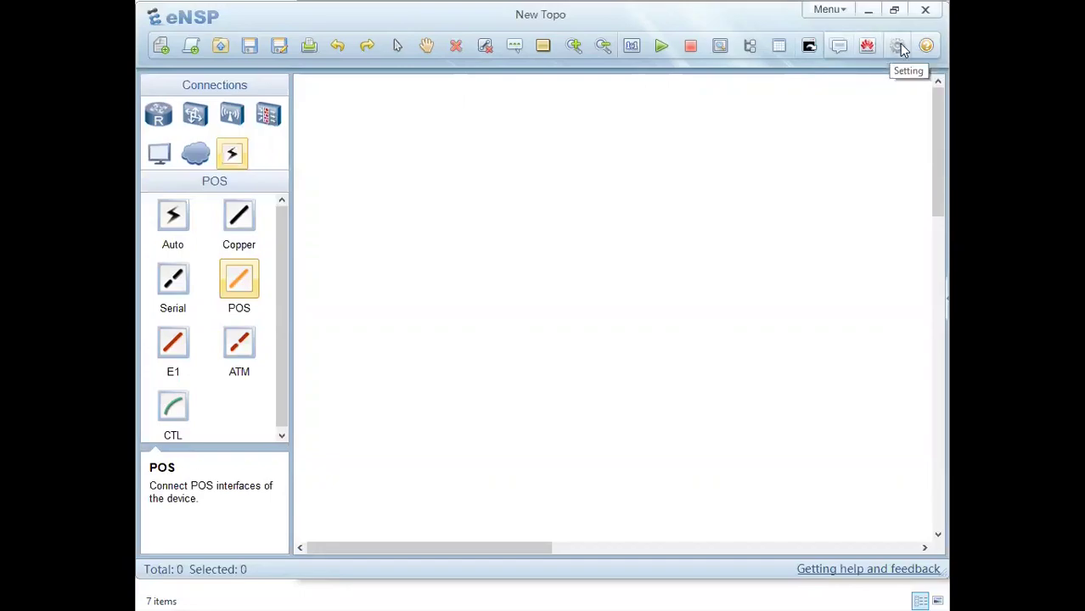
click(829, 10)
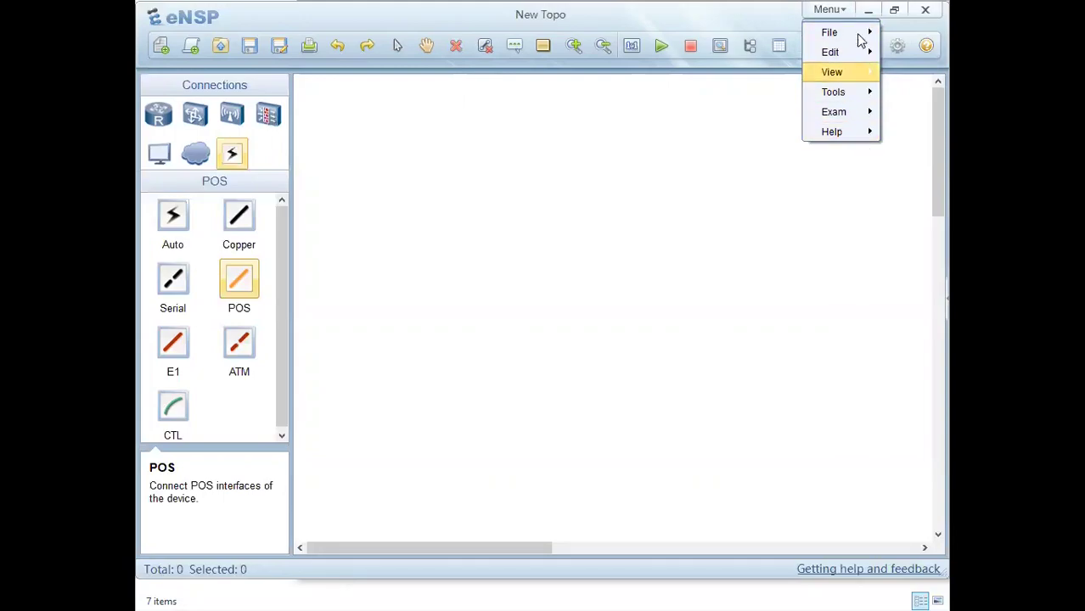
click(829, 31)
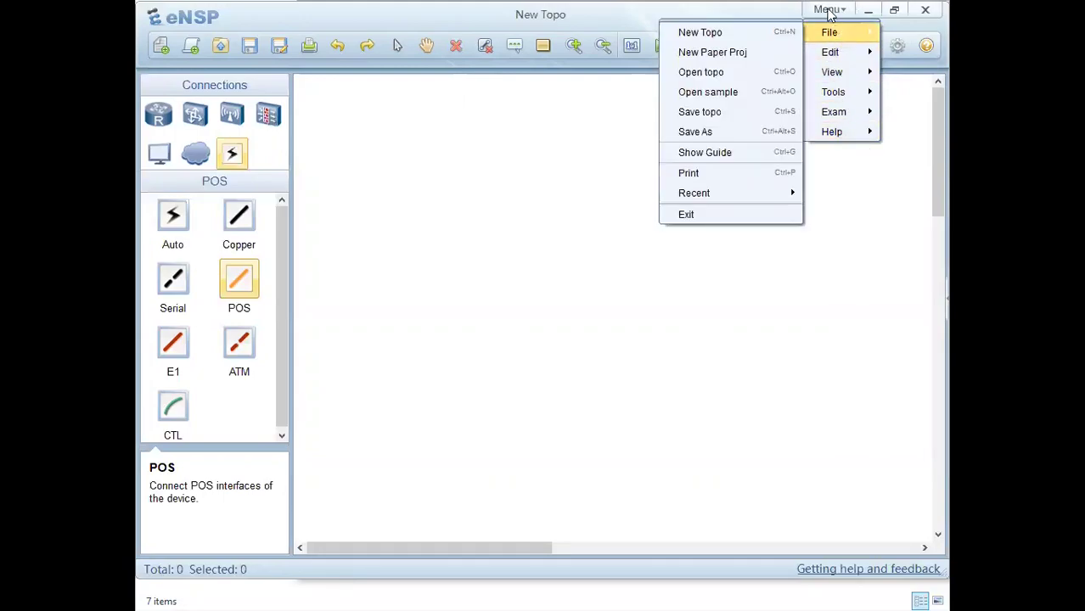
click(829, 10)
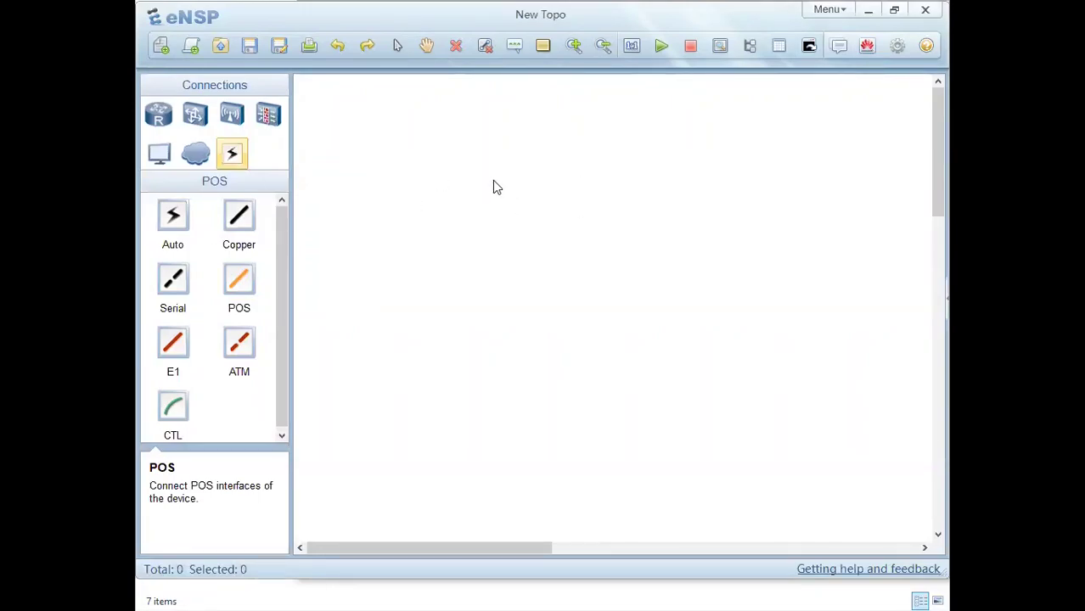
Place three PC end devices on the canvas: two side by side and a third higher beside them
click(160, 158)
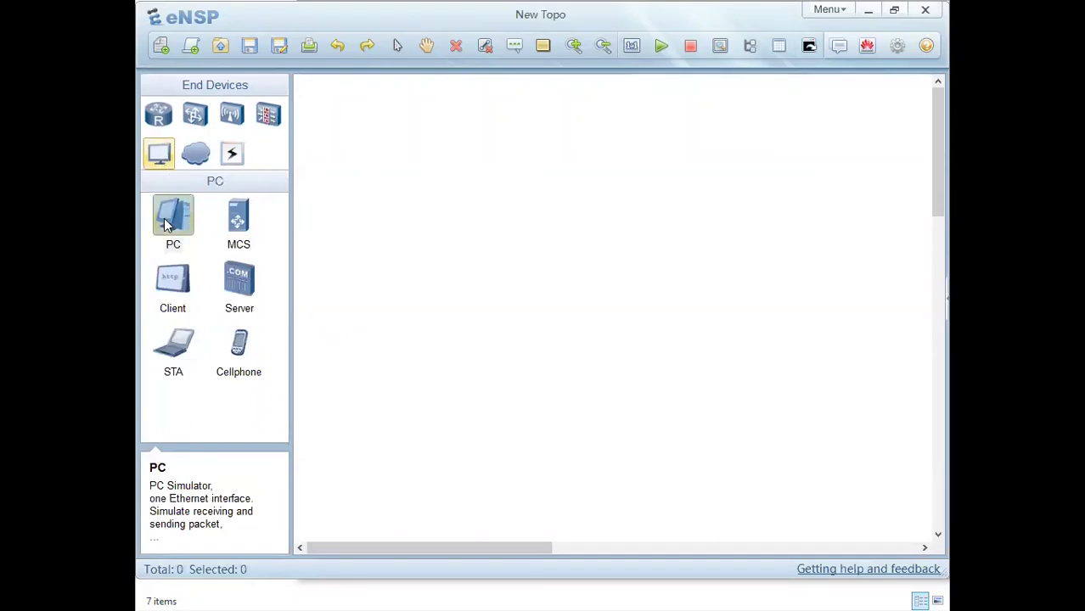
drag(168, 223, 478, 228)
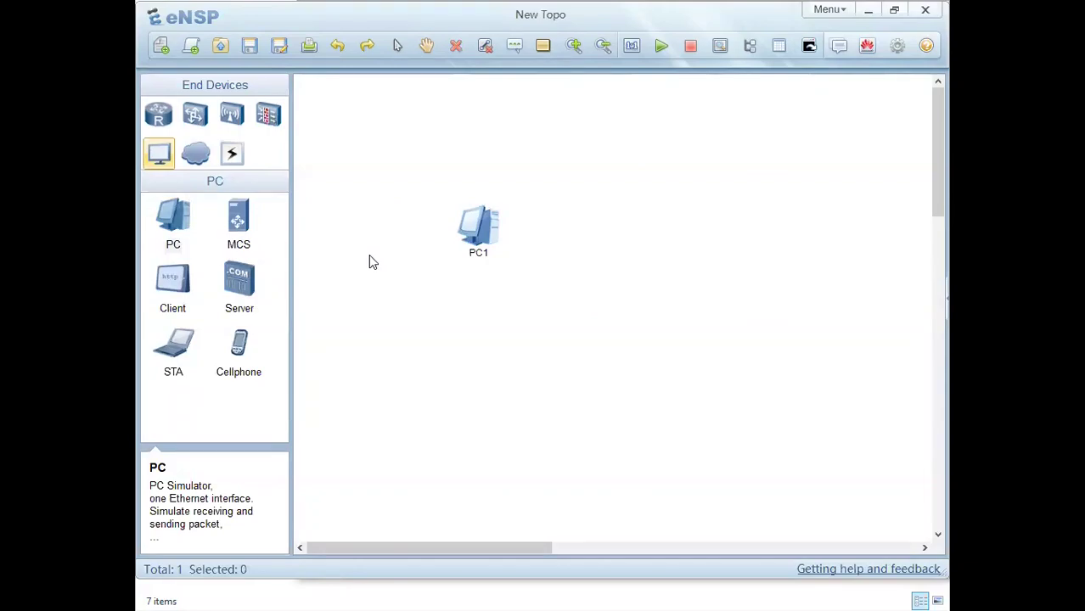
click(172, 223)
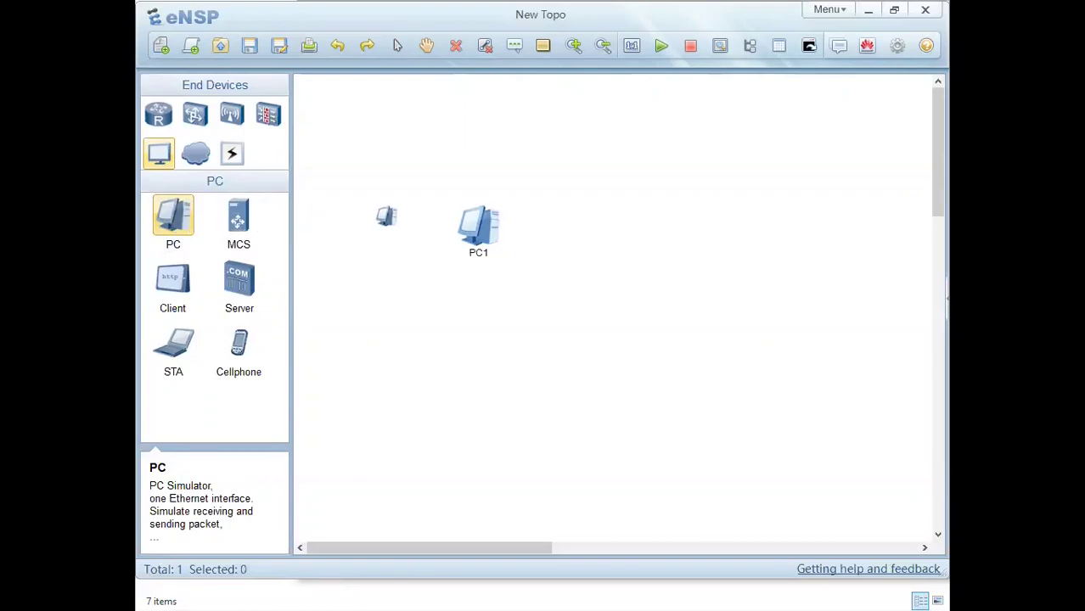
click(616, 227)
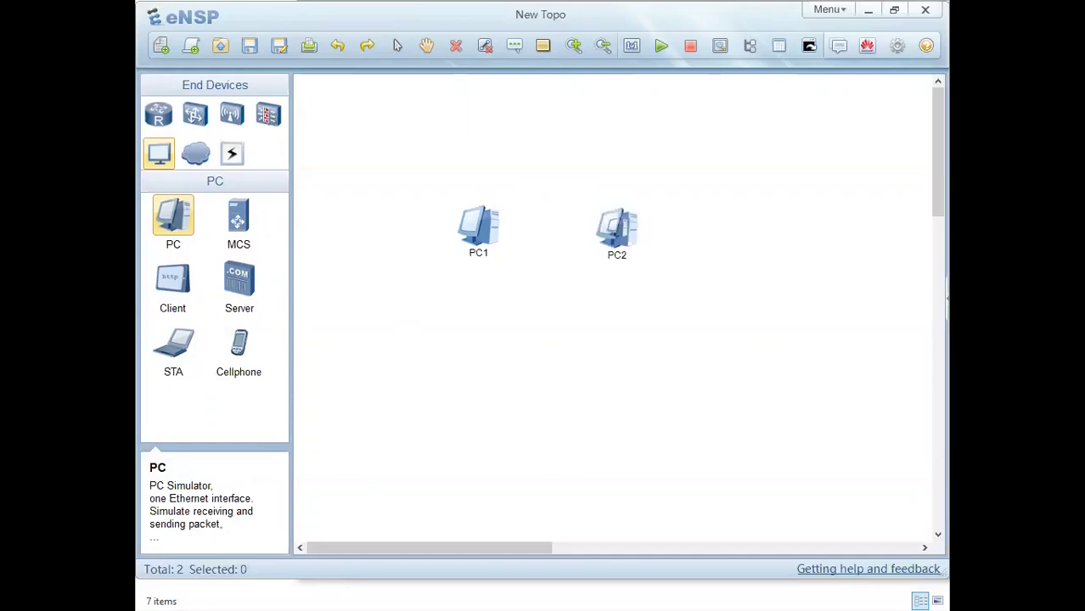
click(710, 164)
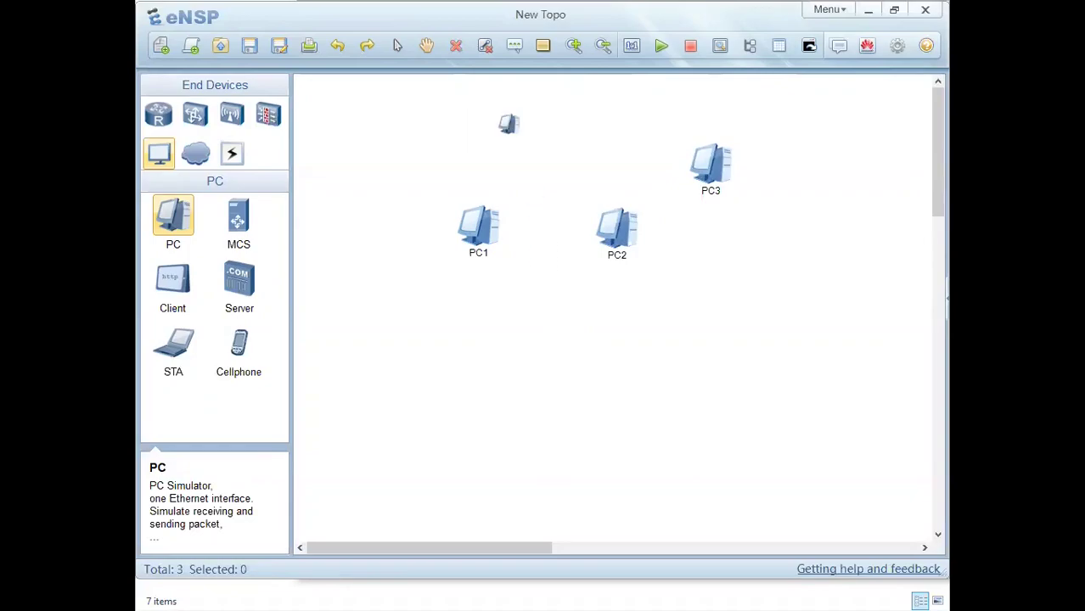
click(394, 45)
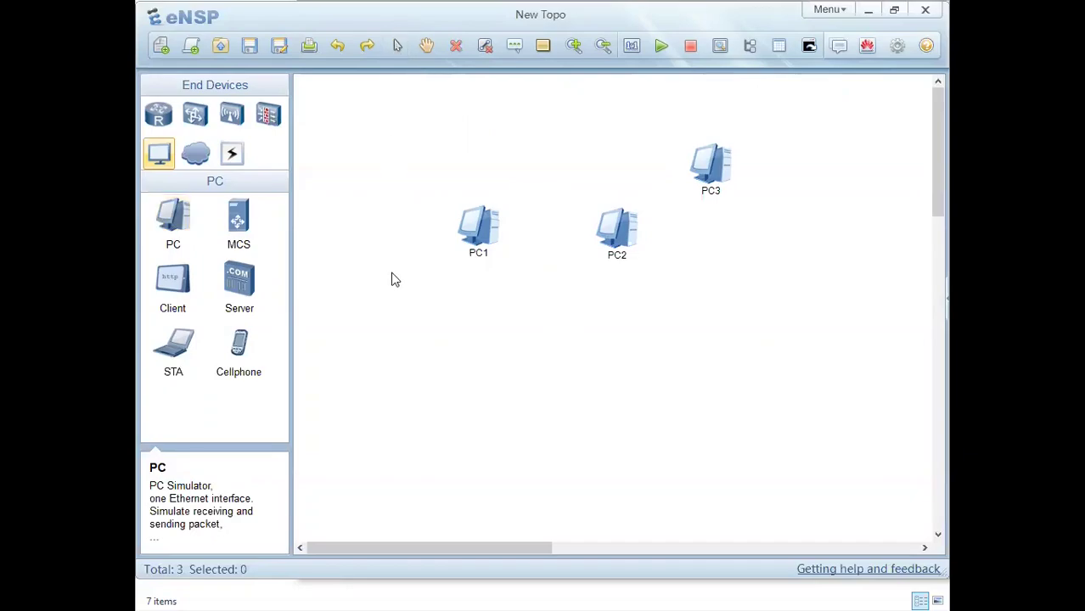
Move PC1 down and outward and PC2 down, leaving both well below PC3
drag(466, 235, 425, 286)
drag(628, 249, 655, 313)
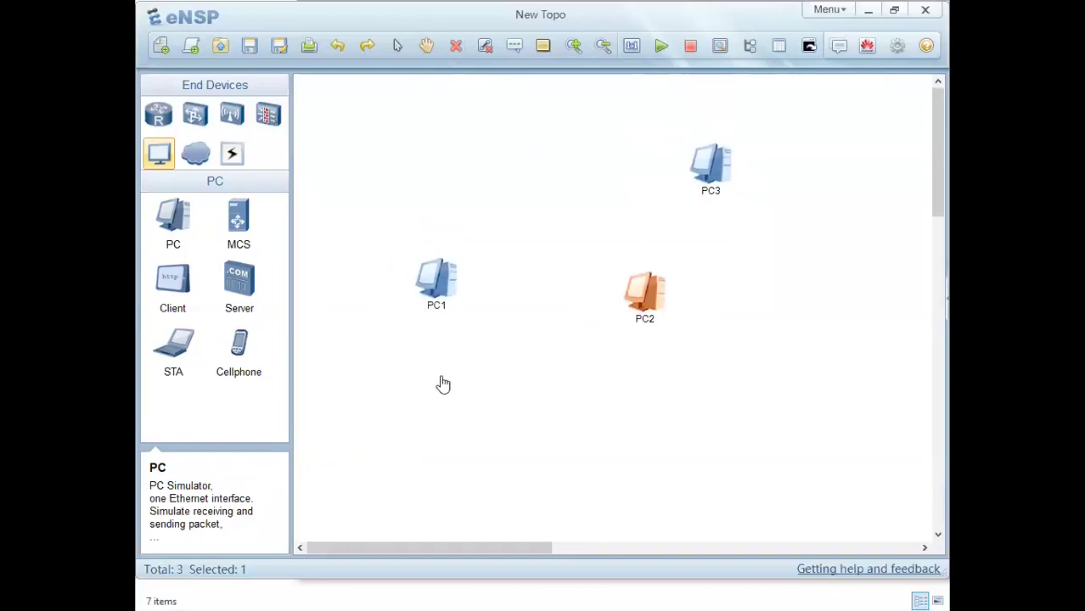
drag(577, 225, 310, 270)
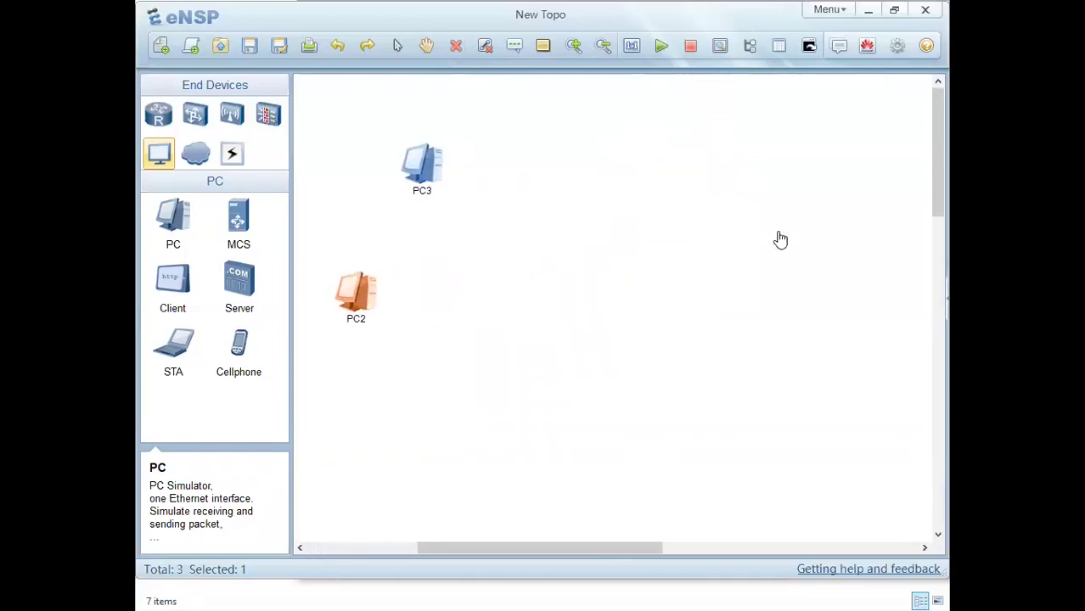
drag(781, 241, 841, 249)
drag(323, 255, 544, 264)
drag(428, 272, 567, 304)
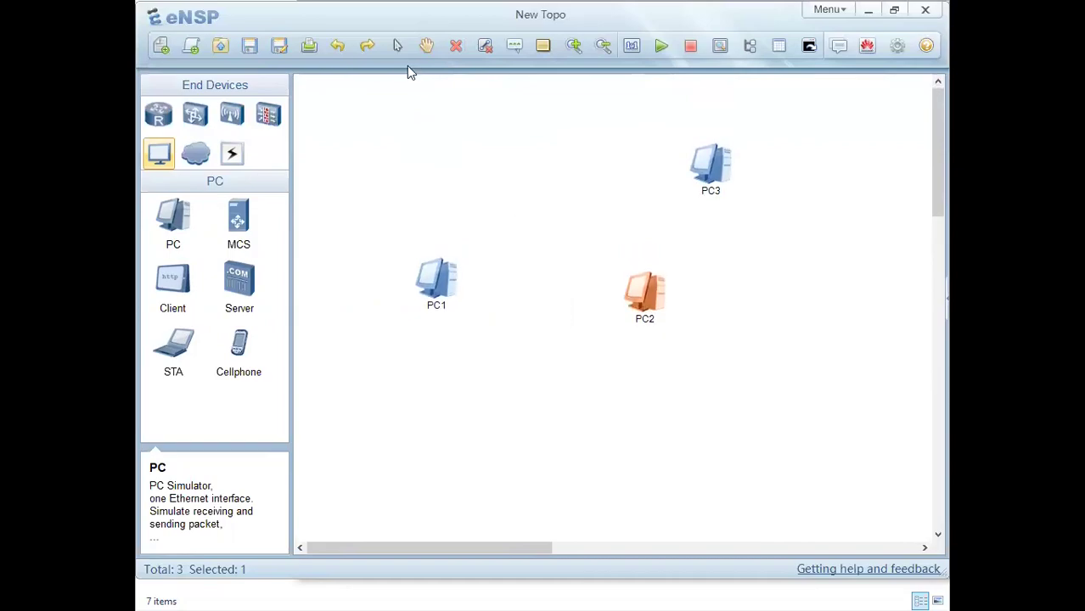
click(395, 46)
Delete PC3 from the topology, leaving only PC1 and PC2, and return to selection mode
right_click(718, 170)
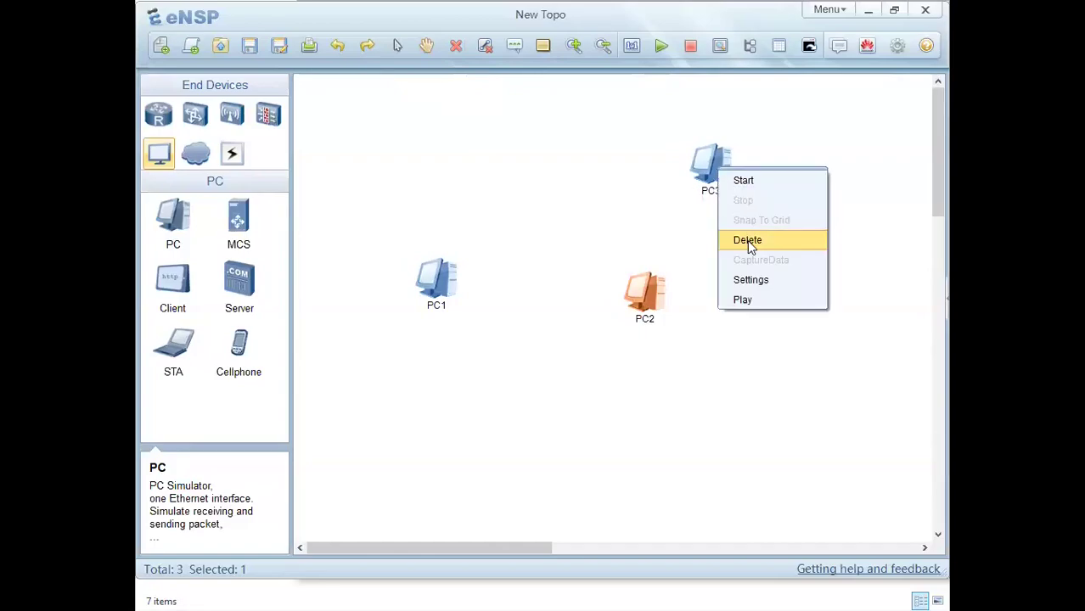
click(524, 194)
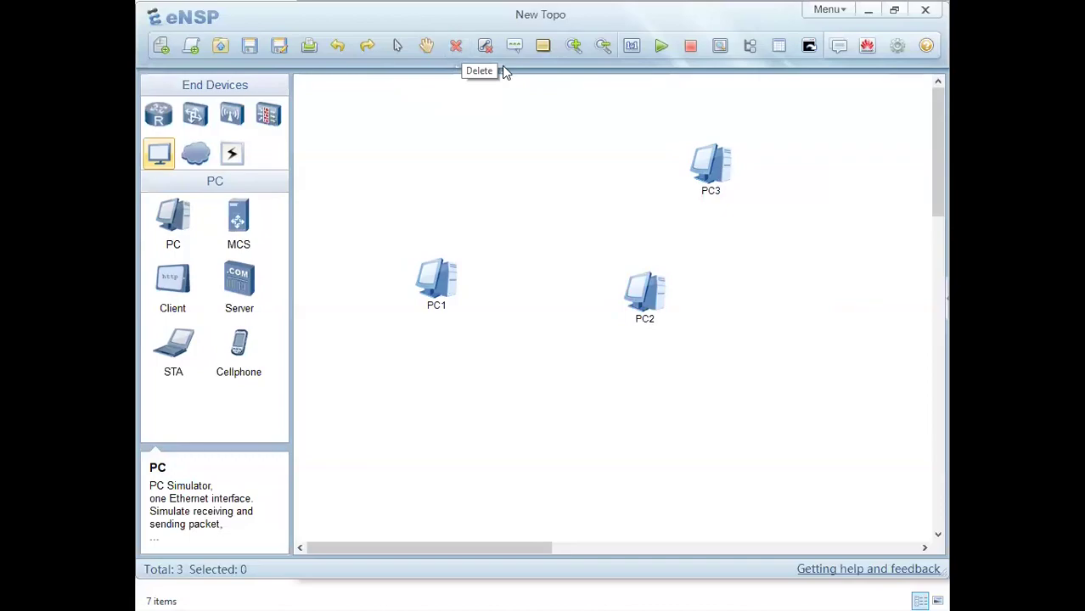
click(711, 165)
click(580, 339)
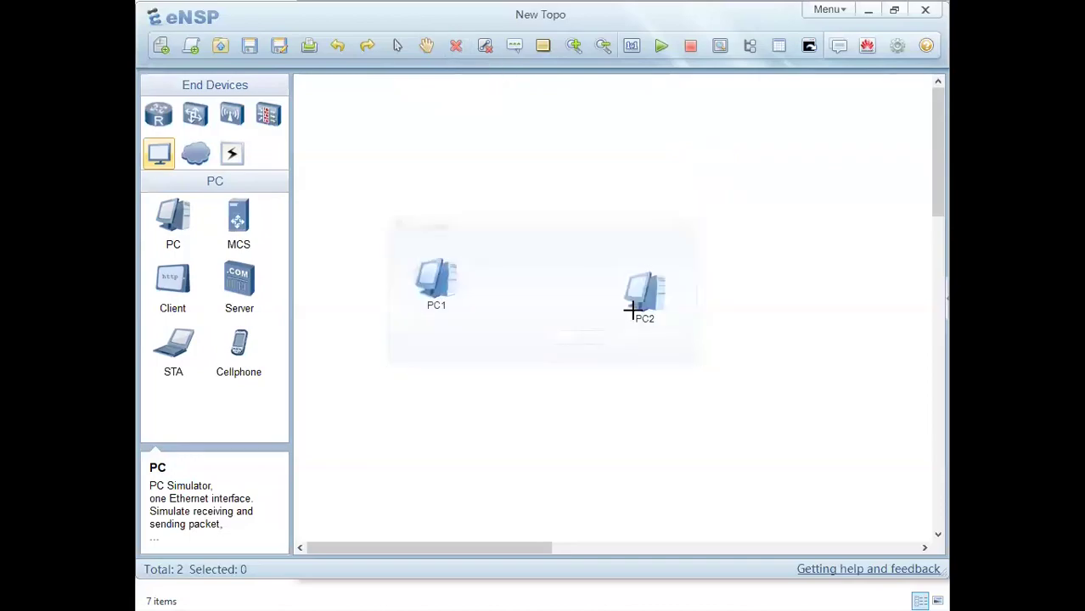
click(395, 47)
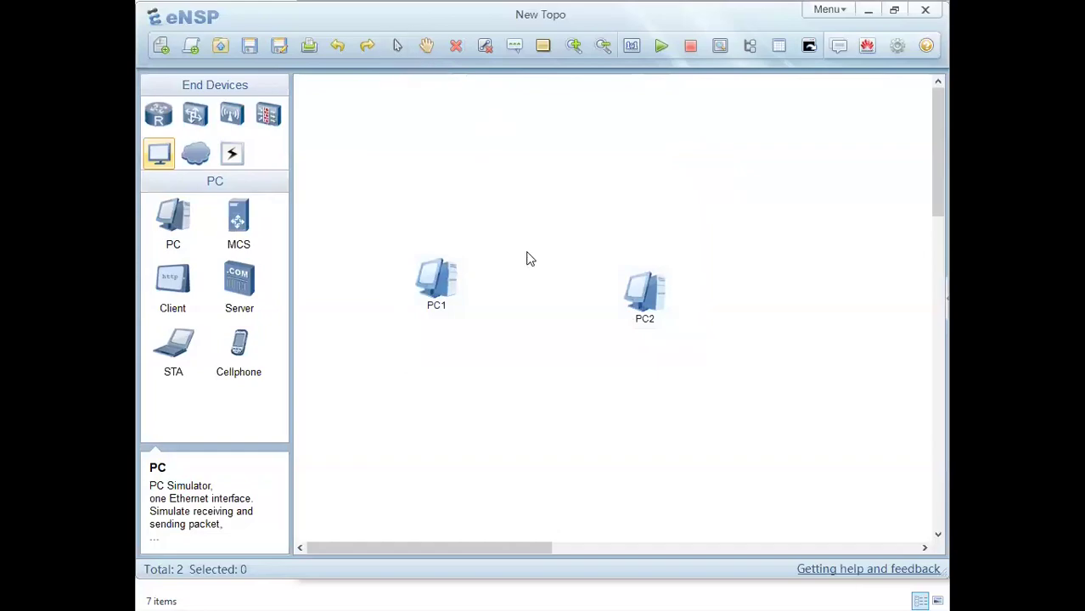
Move PC1 and PC2 higher on the canvas, side by side with a wide gap between them
drag(645, 292, 705, 240)
drag(437, 279, 493, 229)
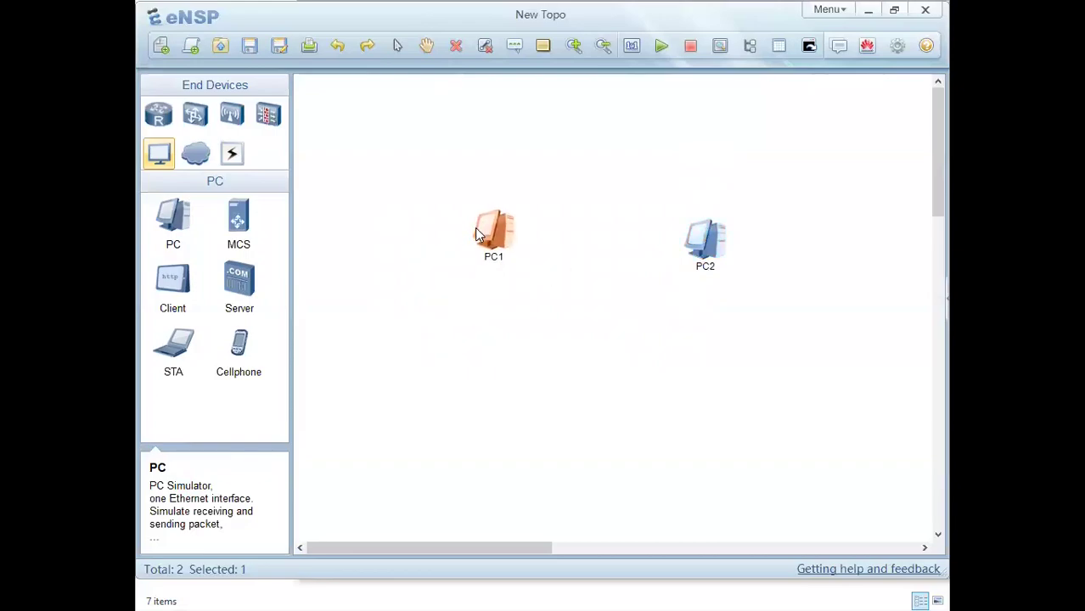
drag(695, 240, 708, 228)
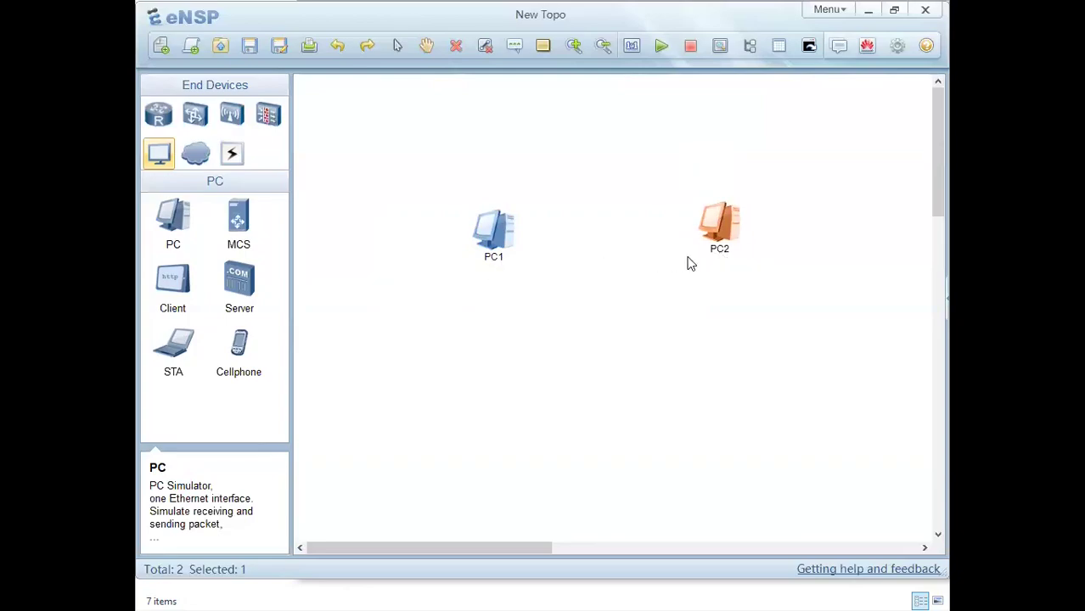
Rename PC2 as Host B
click(720, 250)
click(724, 250)
key(BackSpace)
text(Hoa)
text(t)
text( B)
click(634, 334)
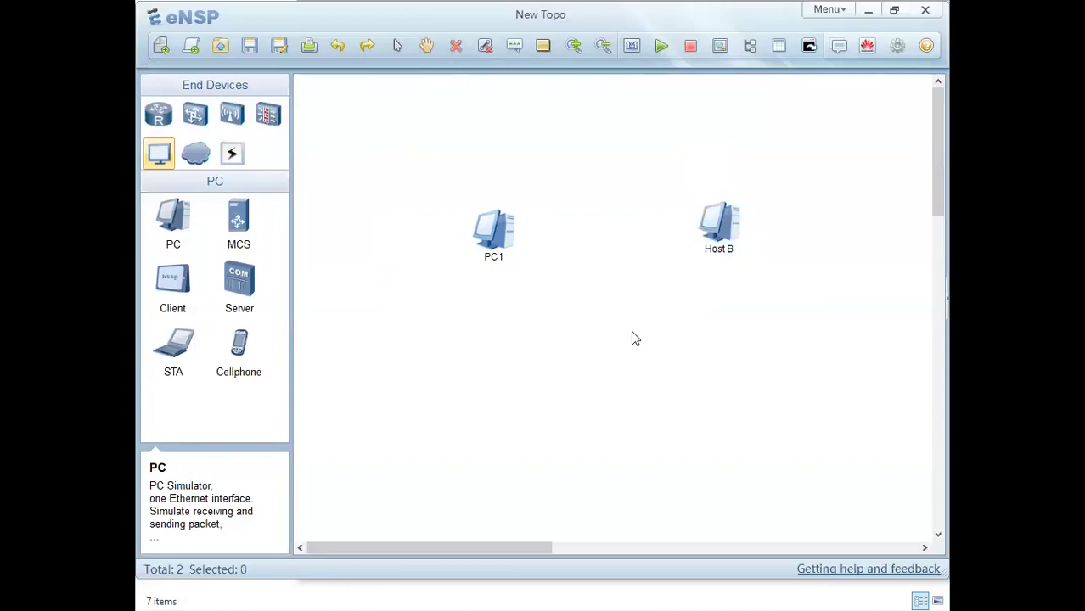
Rename PC1 as Host A
click(492, 258)
key(BackSpace)
key(BackSpace)
text(Host A)
click(573, 337)
Lower Host A and Host B to roughly the same height and widen the gap between them
drag(727, 245, 756, 277)
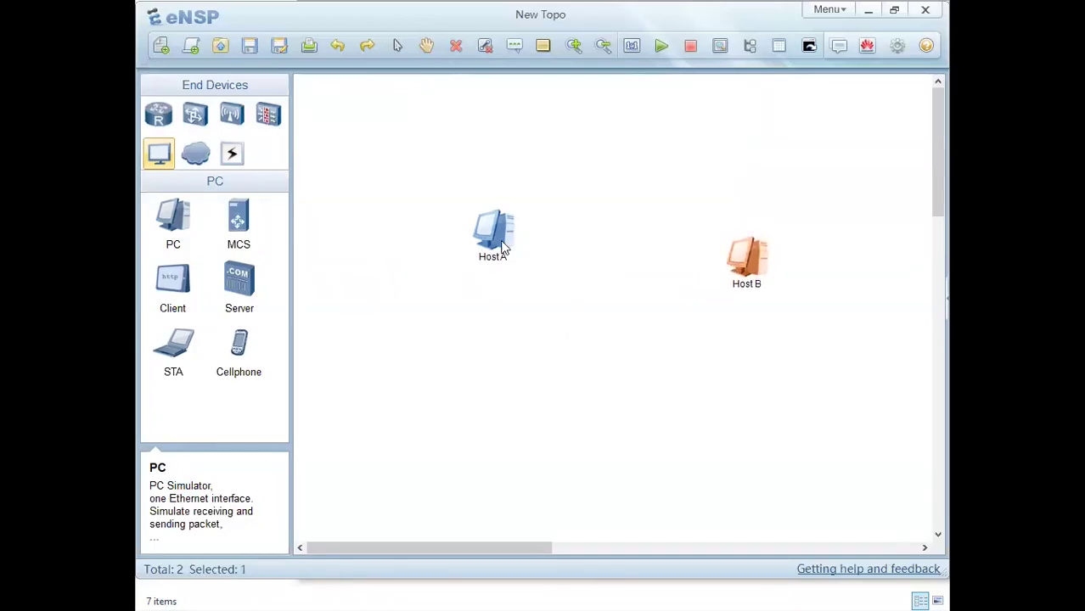
drag(501, 255, 508, 284)
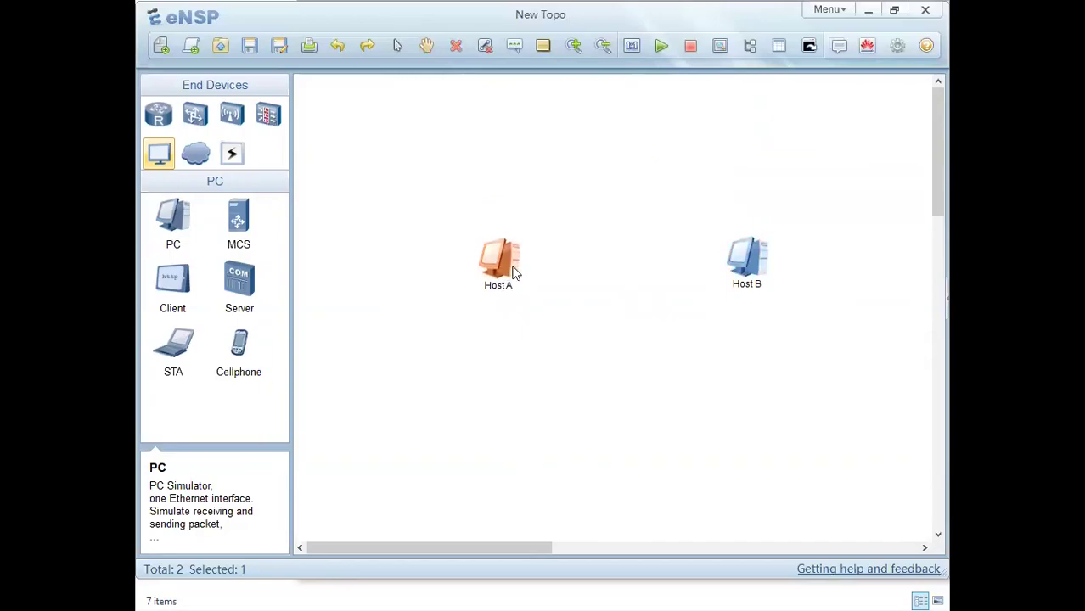
drag(760, 262, 794, 262)
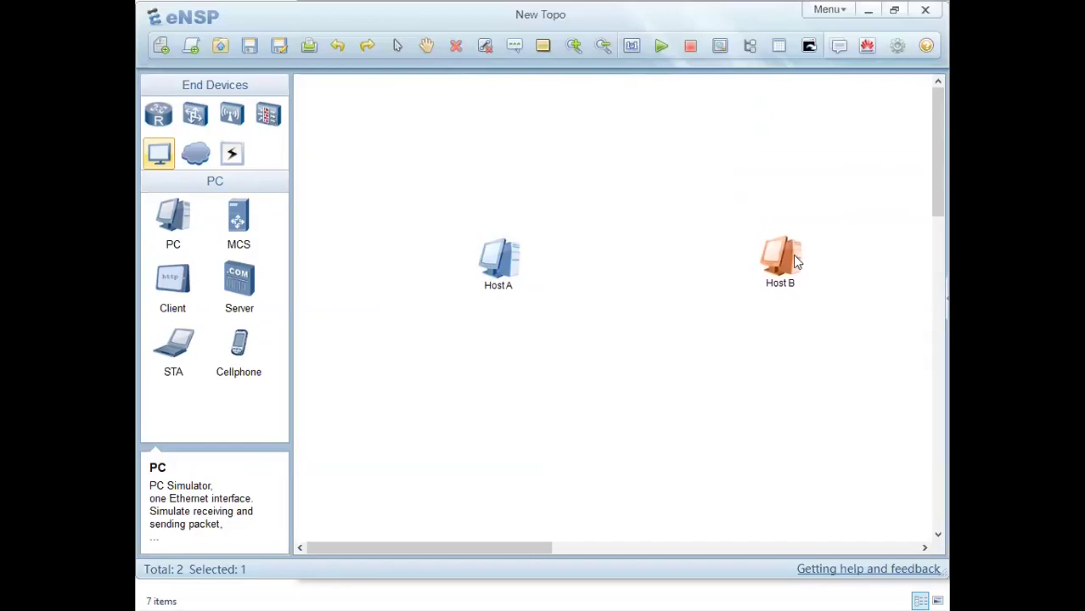
drag(519, 287, 488, 258)
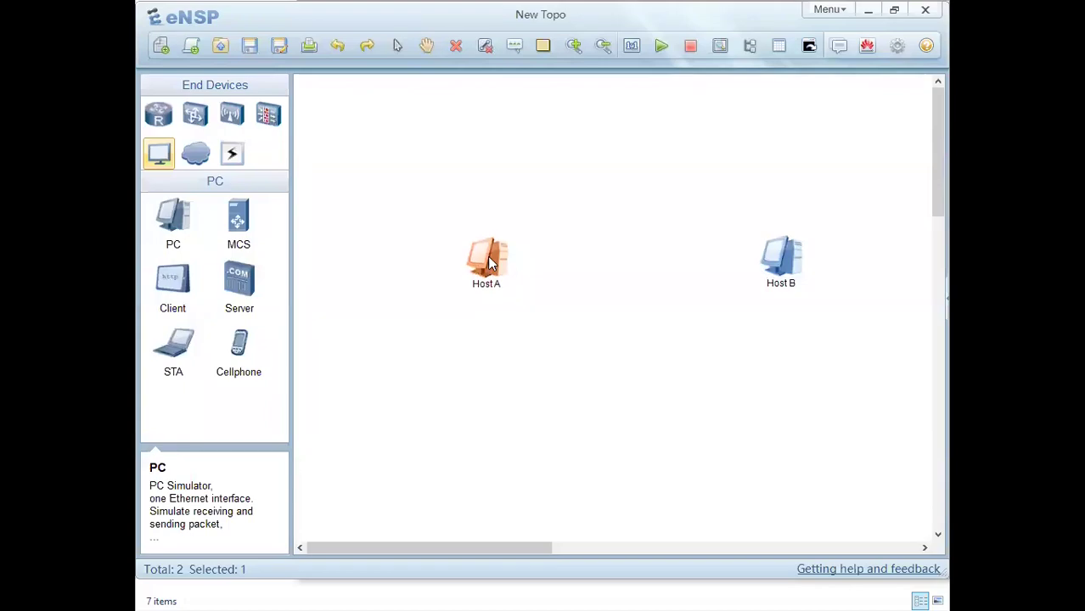
Select both hosts and apply Horizontal Alignment to them
drag(389, 192, 884, 336)
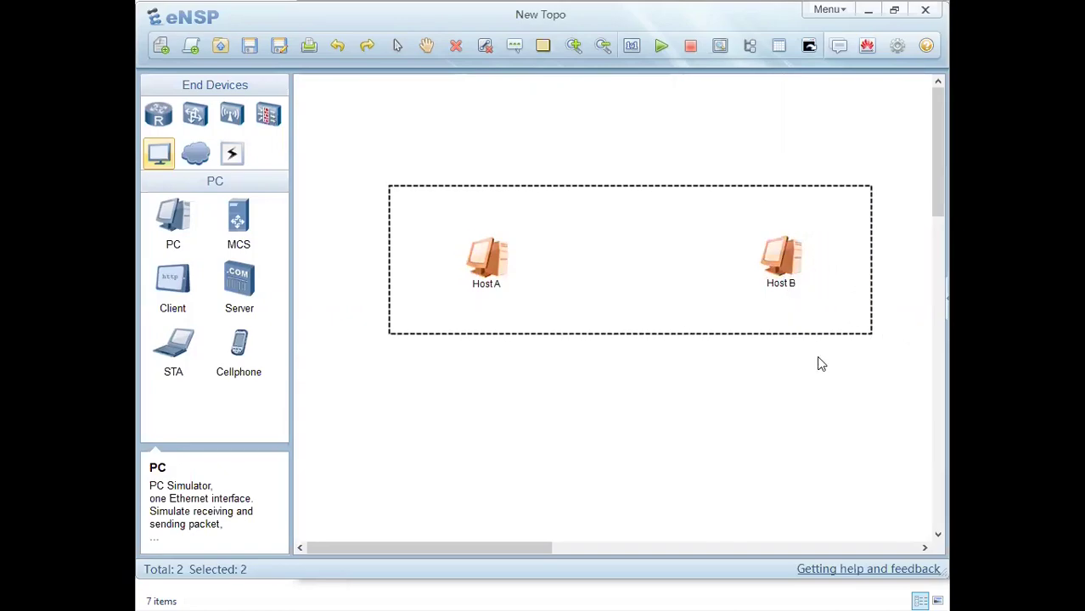
right_click(782, 261)
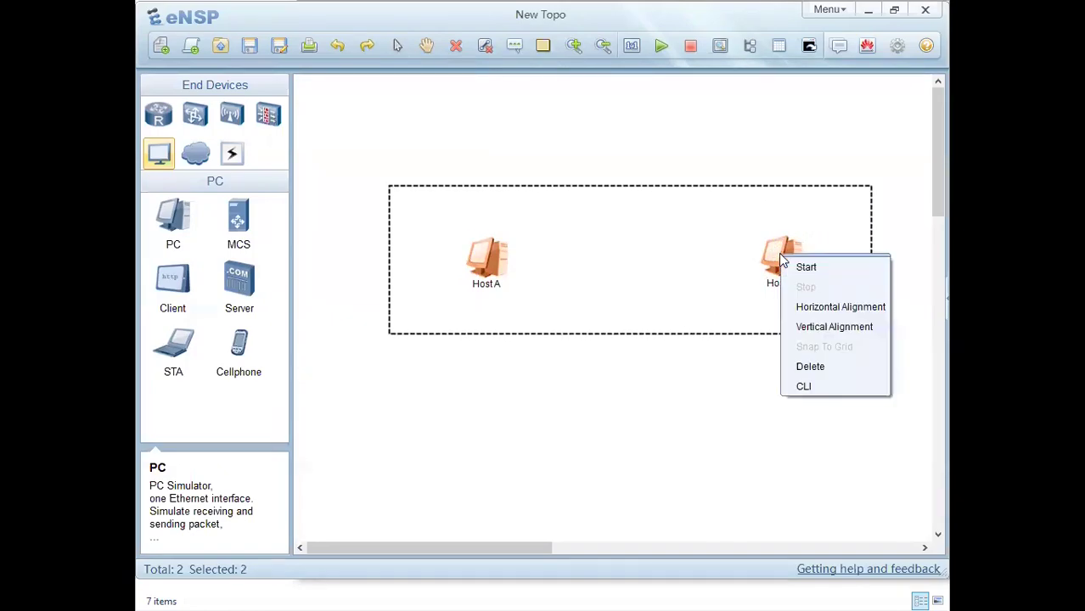
click(820, 310)
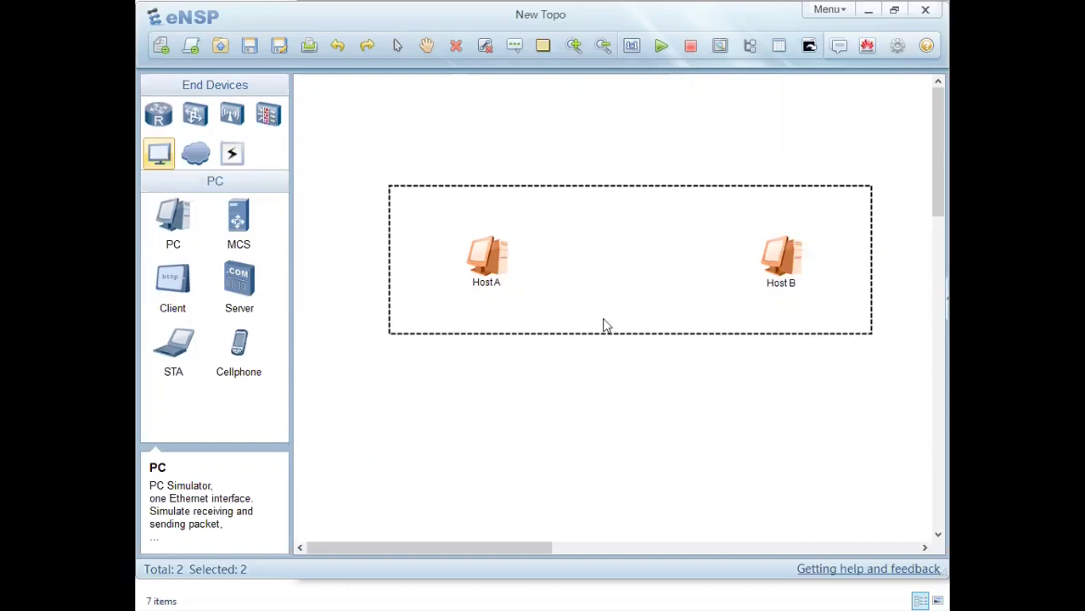
Move Host A higher than Host B
drag(468, 276, 481, 222)
click(479, 429)
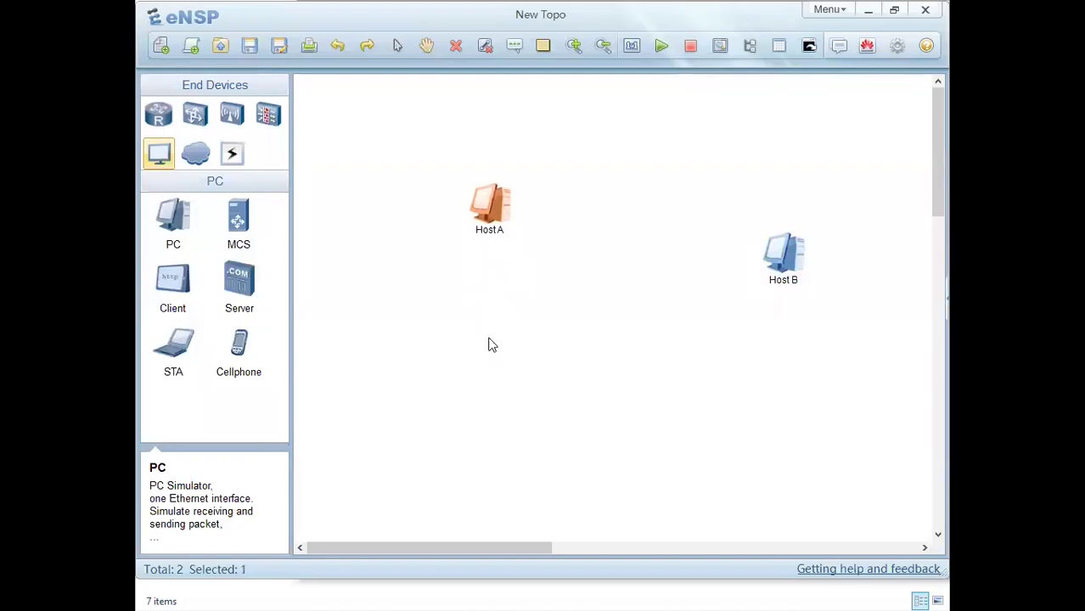
Realign Host A and Host B with Horizontal Alignment and shift the aligned pair slightly down
drag(893, 301, 890, 321)
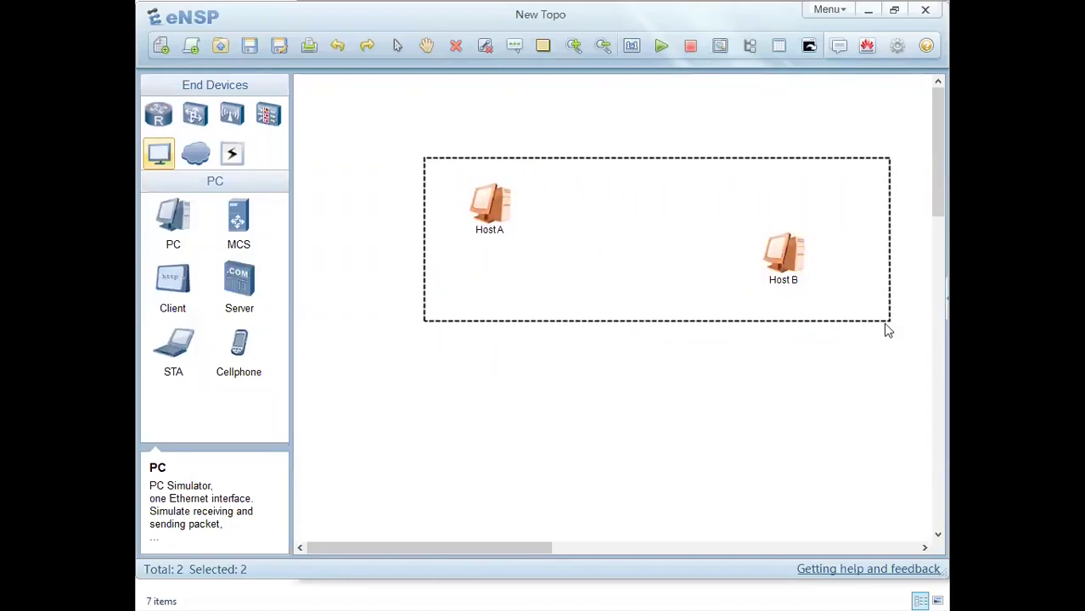
right_click(782, 250)
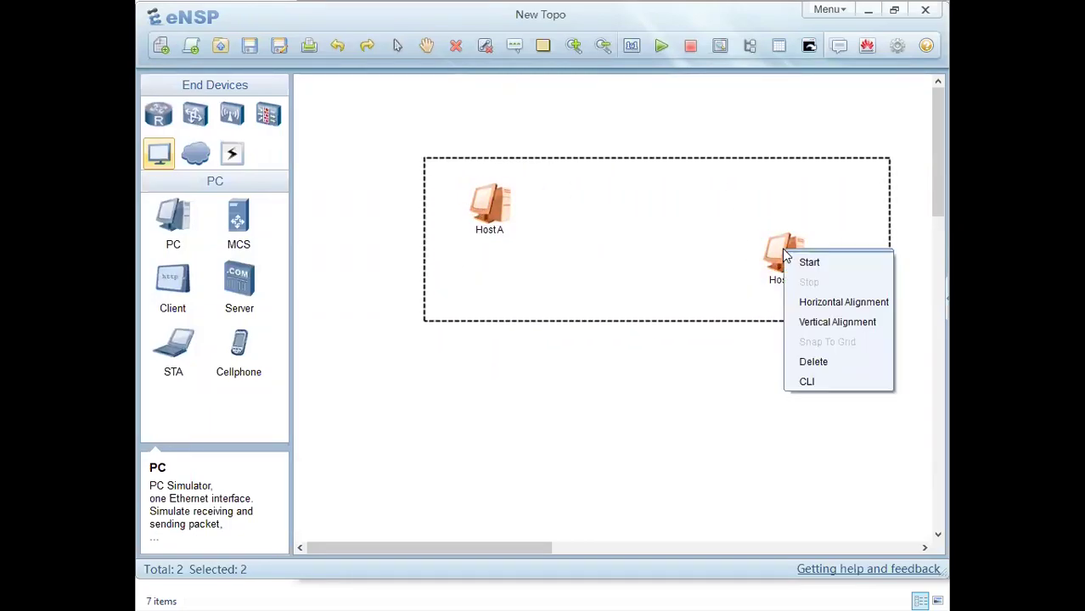
click(809, 302)
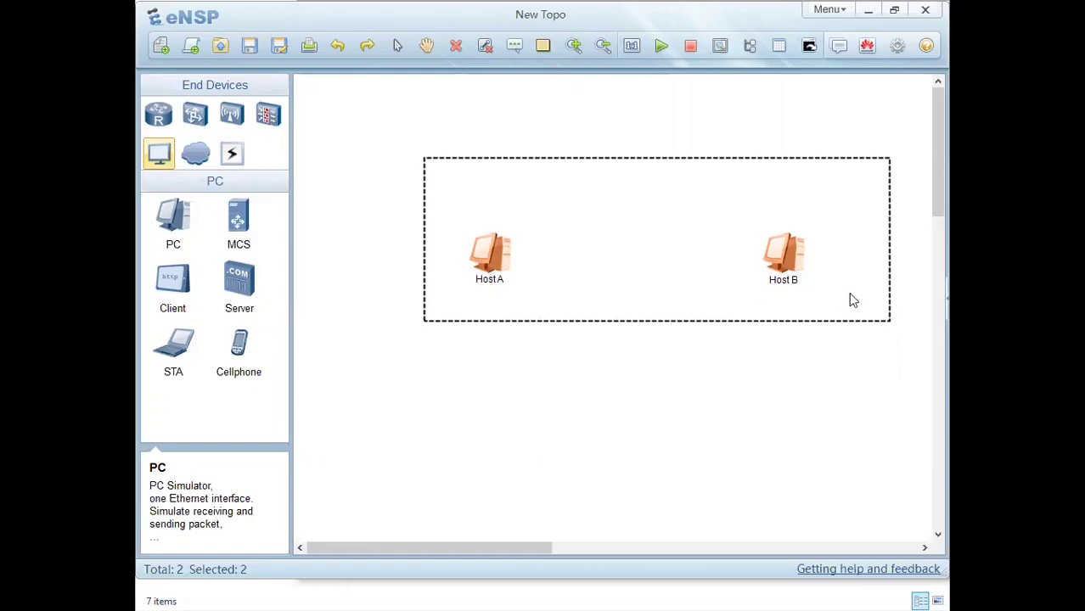
drag(702, 243, 656, 244)
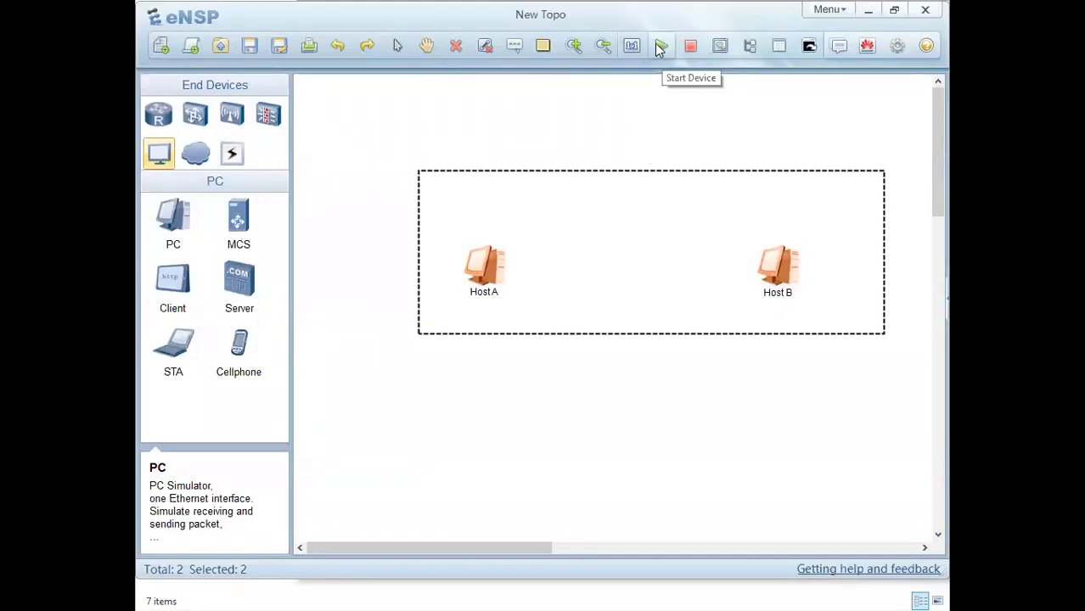
Start both selected hosts and stop only Host A
click(593, 383)
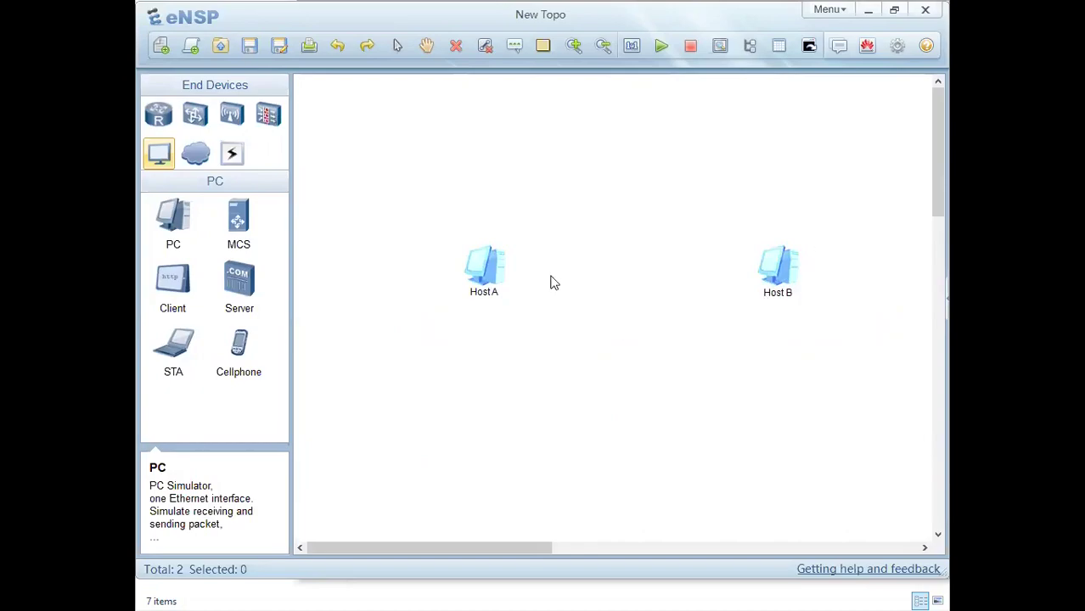
right_click(487, 259)
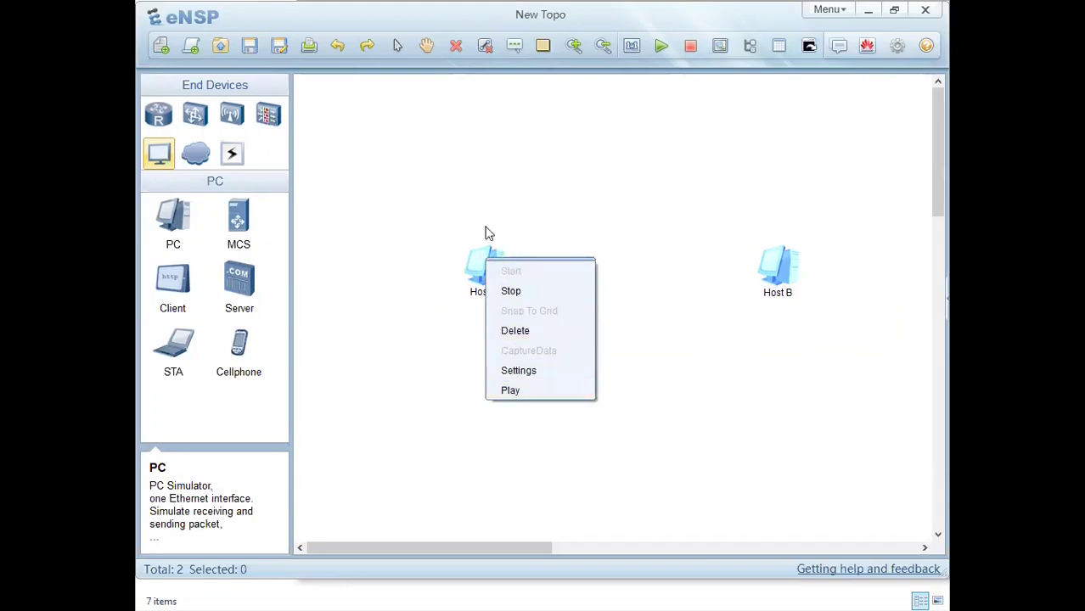
click(513, 296)
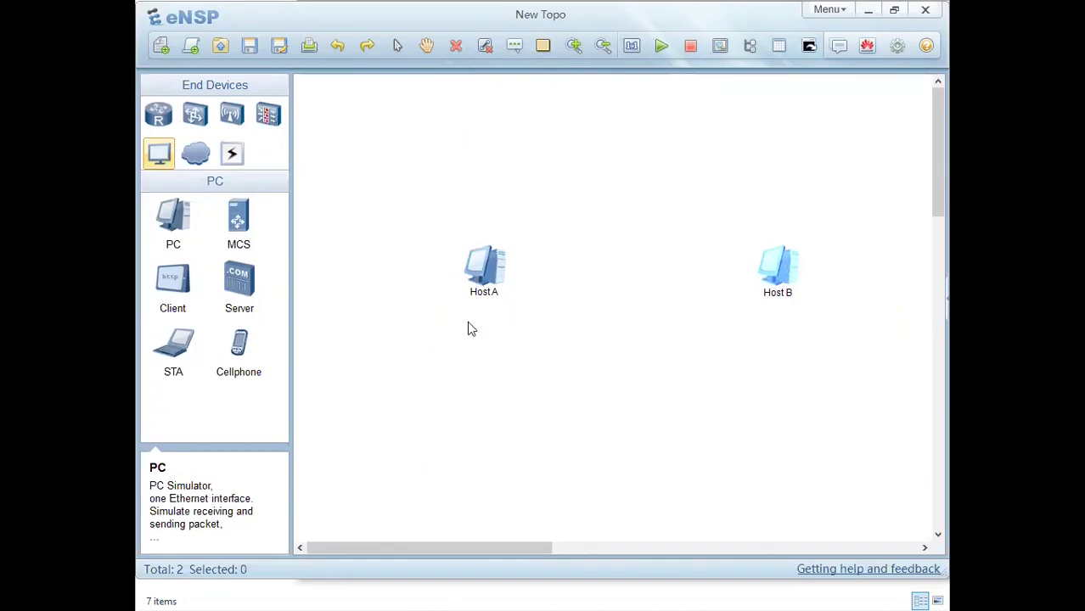
Start Host A again and check the available device actions on both hosts
right_click(482, 265)
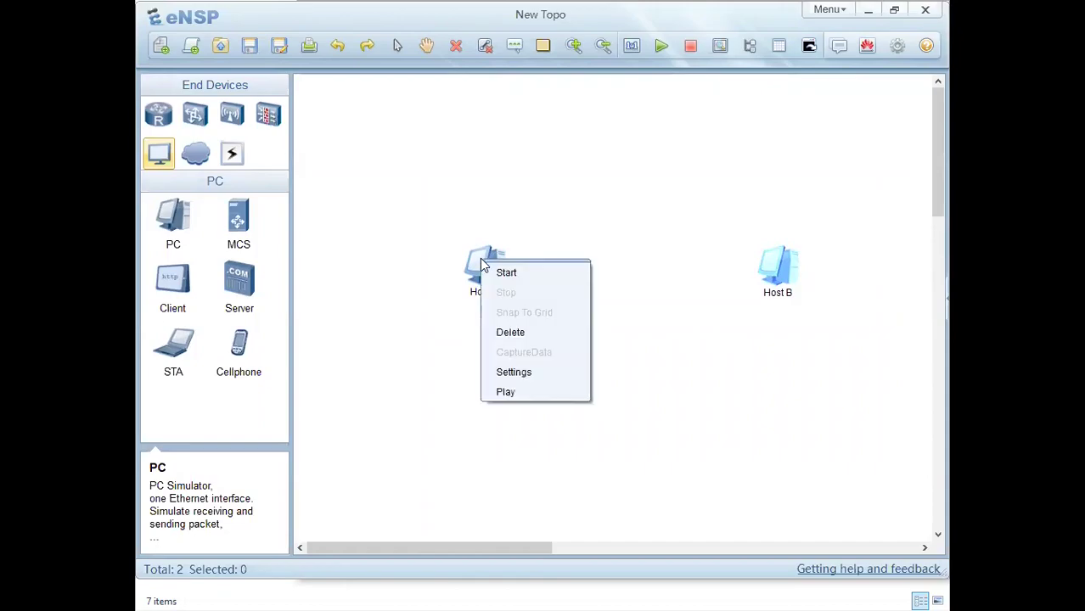
right_click(475, 269)
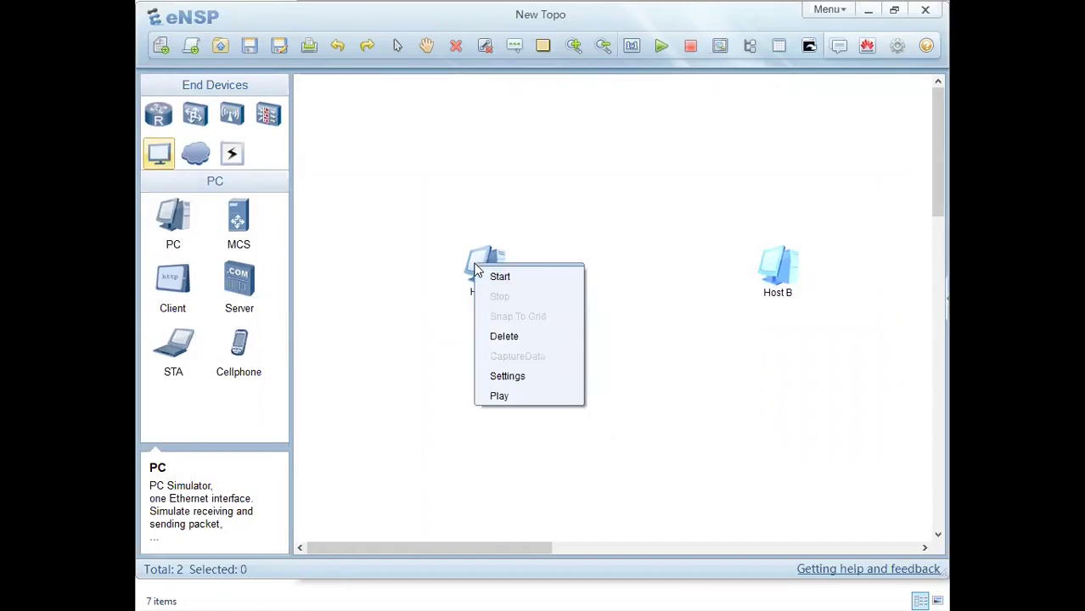
click(500, 278)
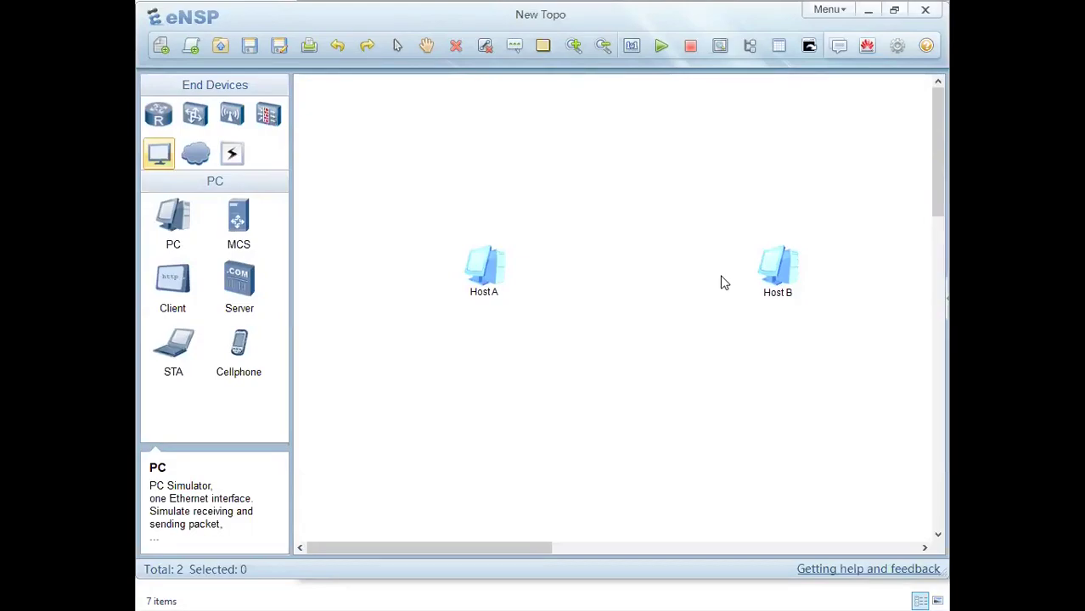
right_click(481, 267)
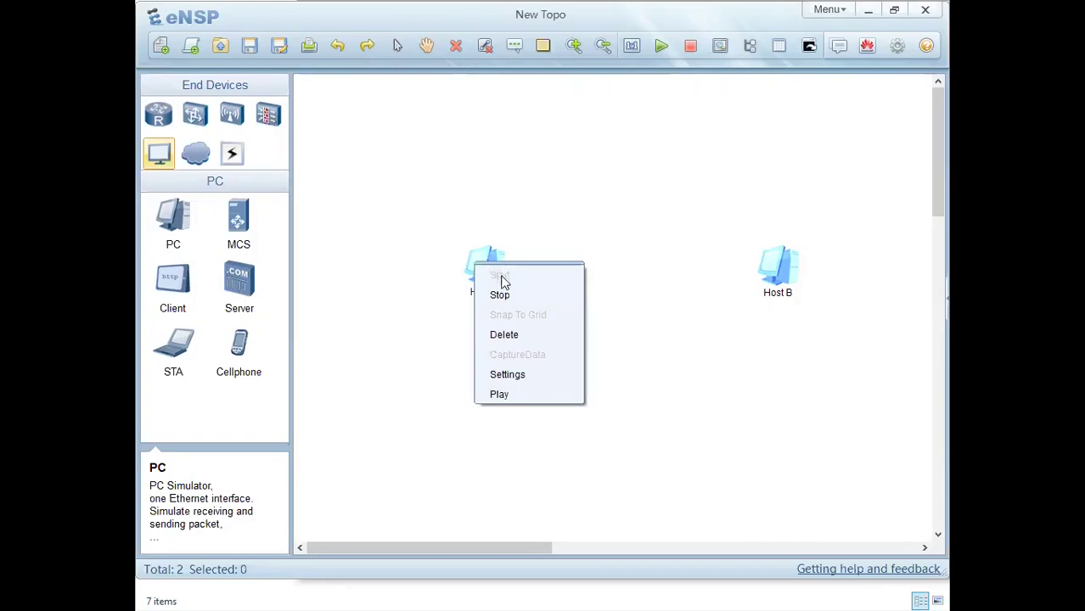
right_click(776, 272)
click(686, 370)
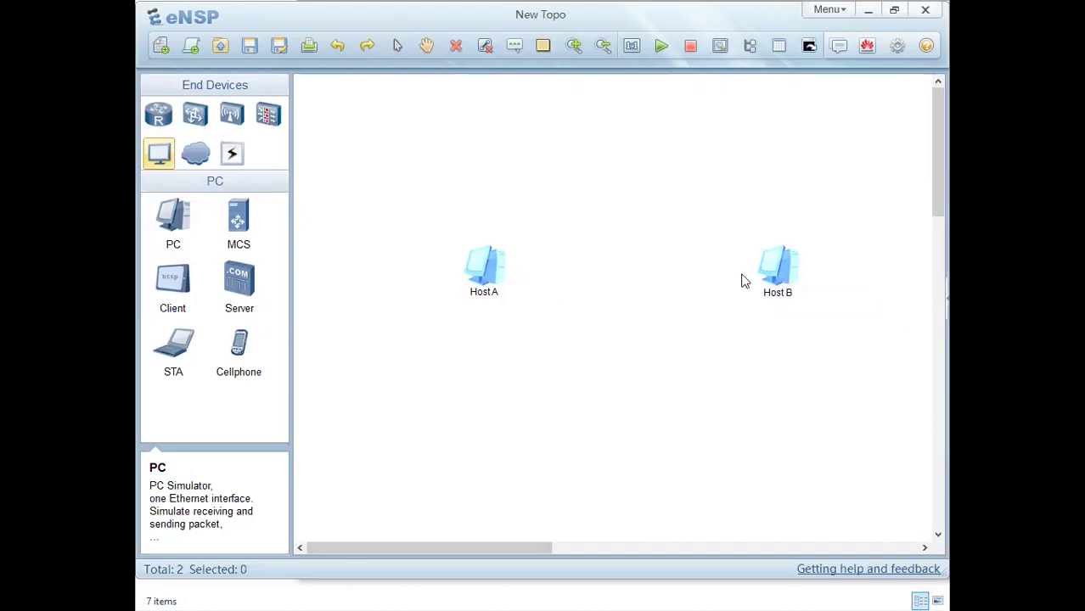
Connect Host A's Ethernet 0/0/1 to Host B's Ethernet 0/0/1 with a Copper cable and return to selection mode
click(233, 156)
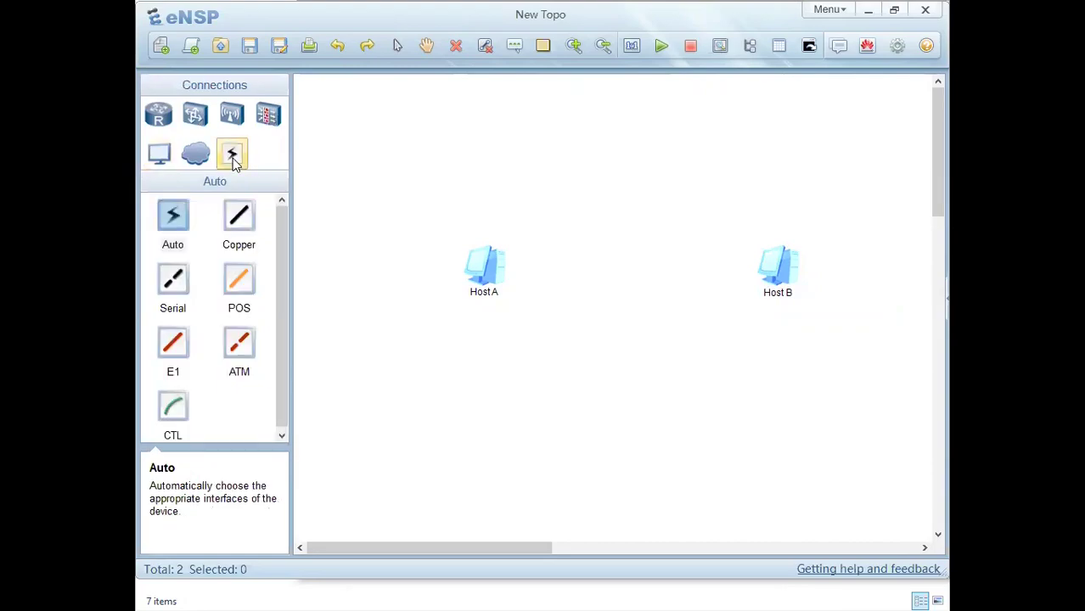
click(241, 219)
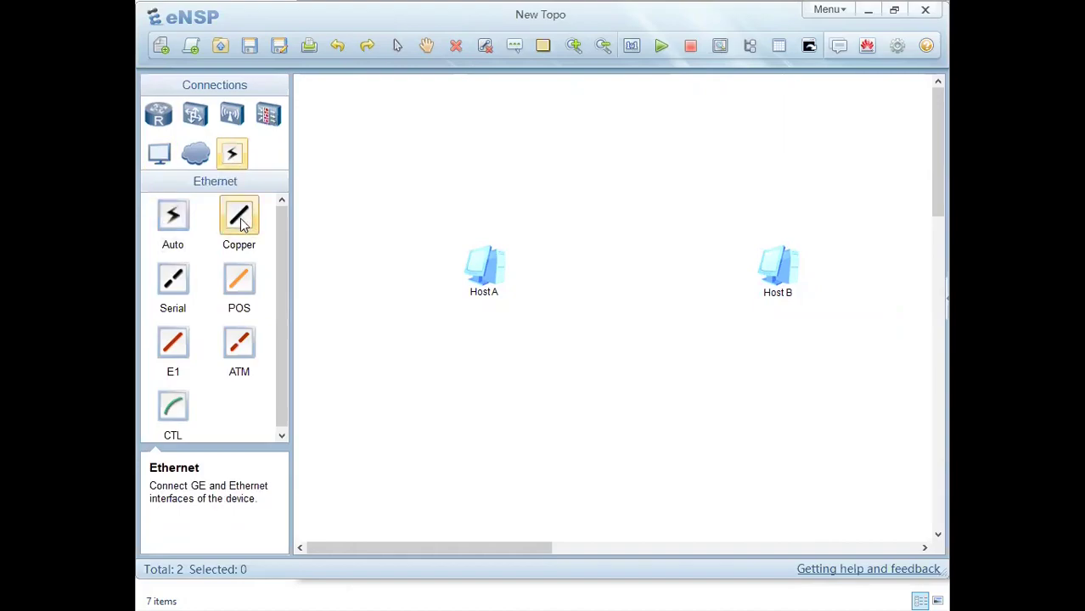
click(488, 270)
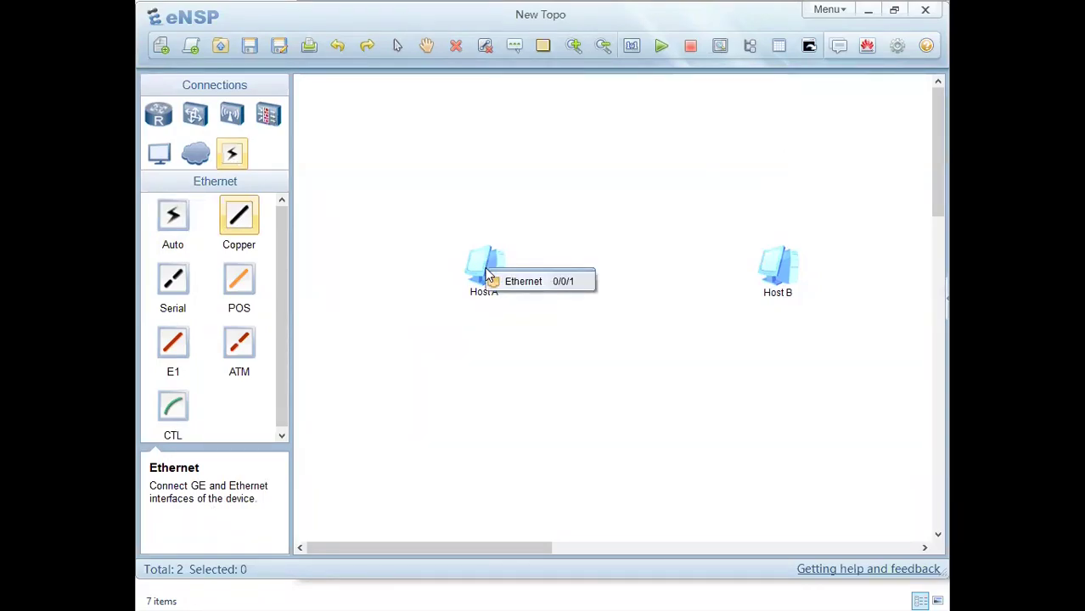
click(555, 283)
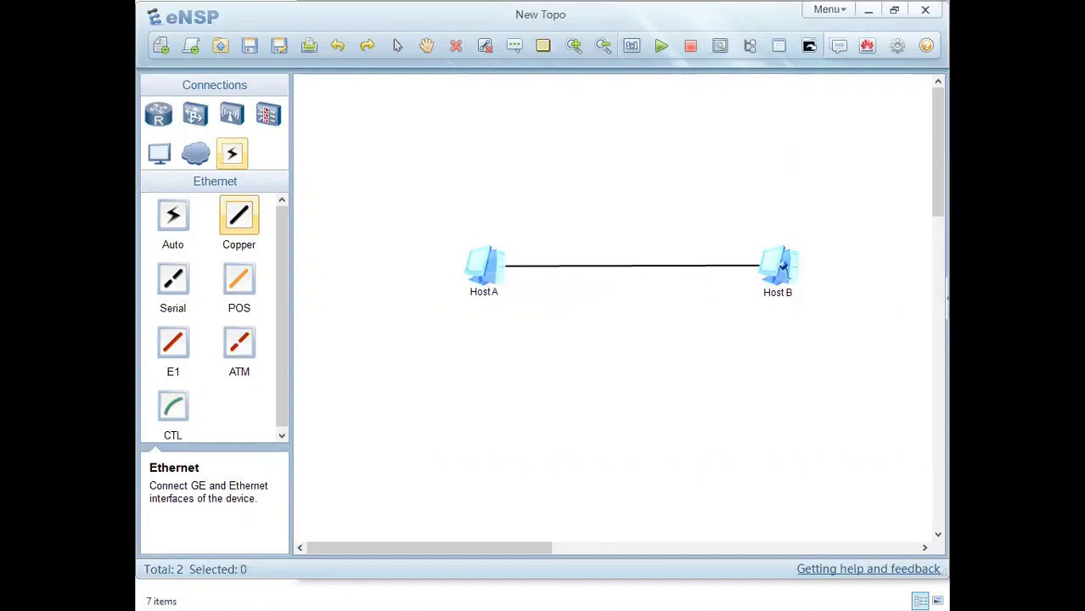
click(783, 267)
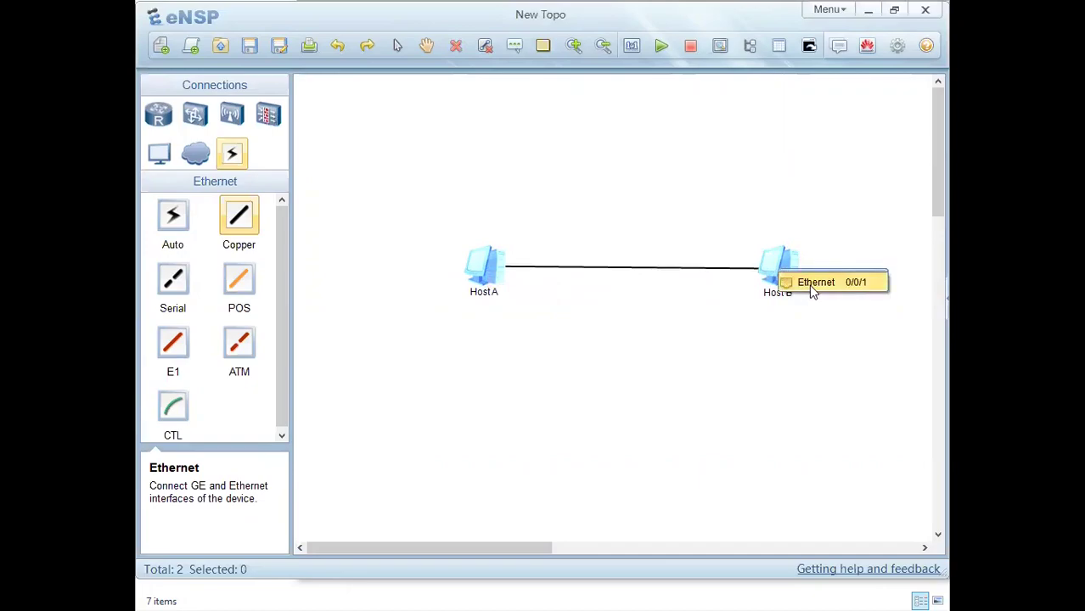
click(811, 284)
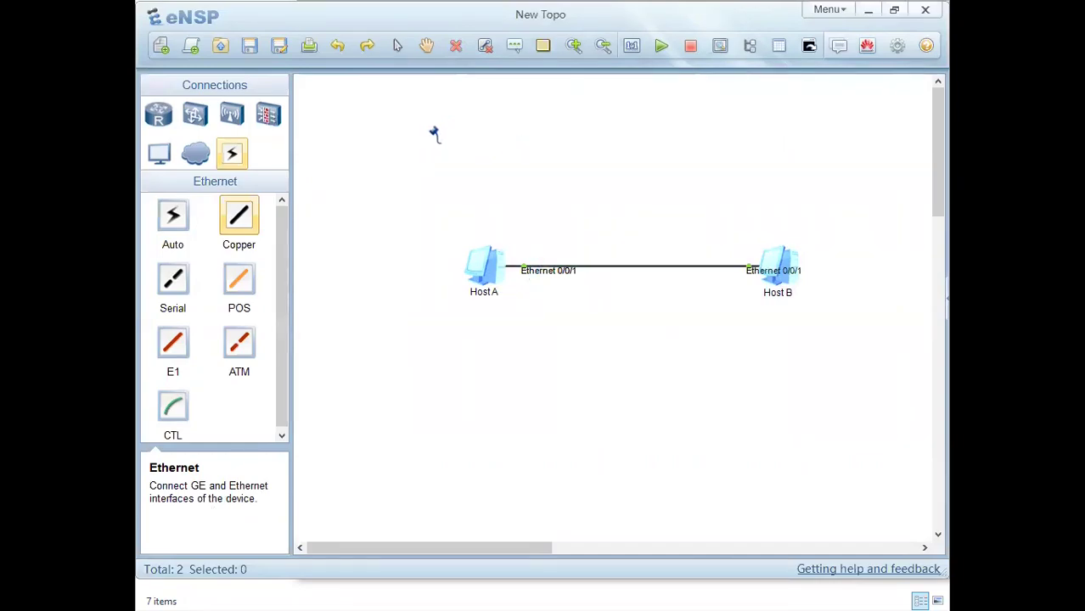
click(400, 45)
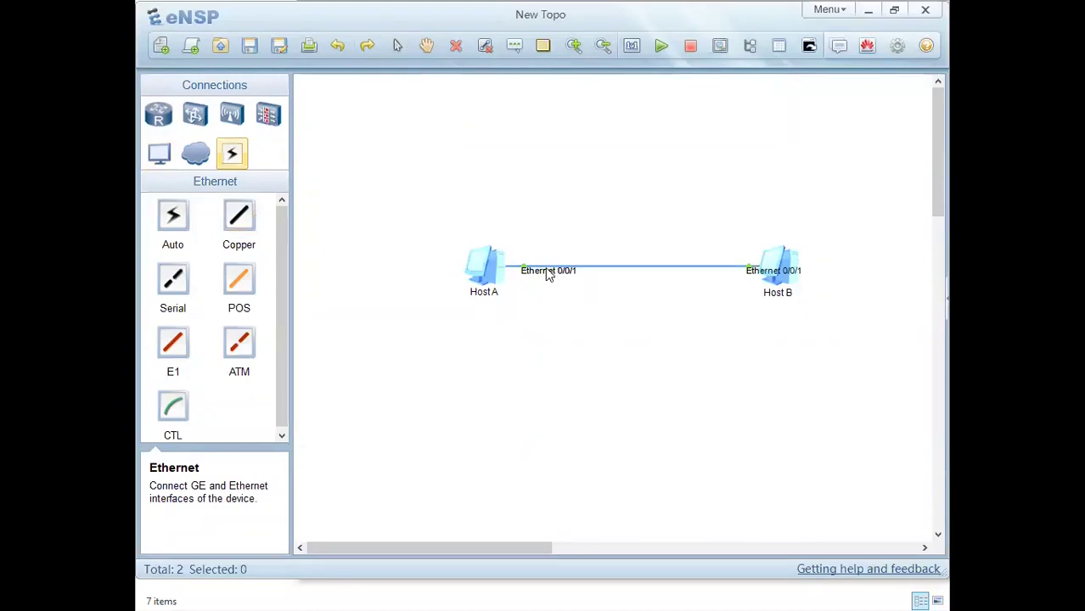
Move both Ethernet 0/0/1 labels just below the link, clear of the host icons
drag(549, 275, 543, 280)
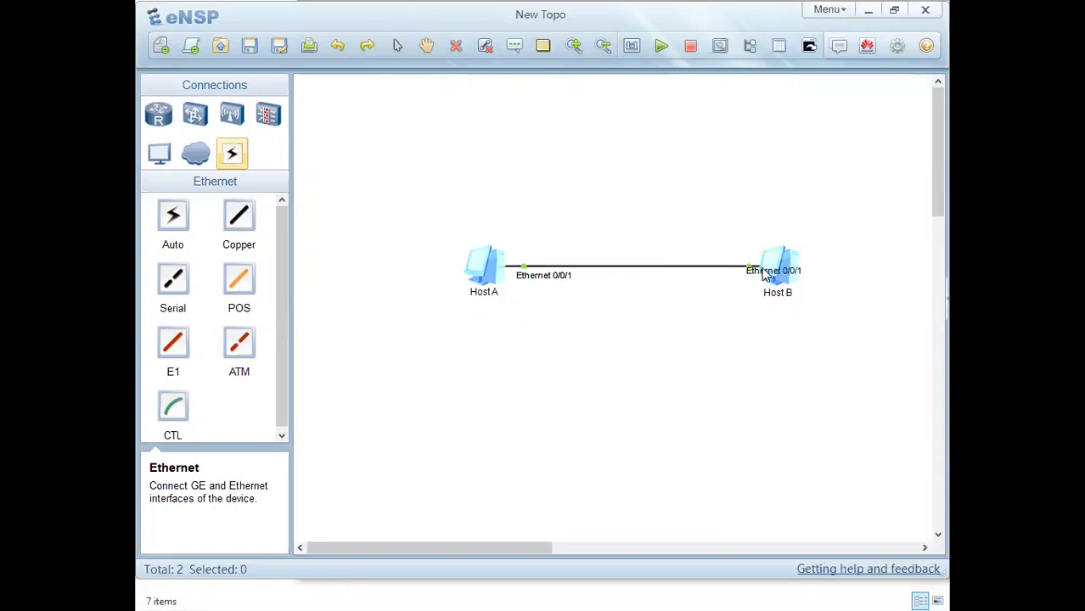
drag(762, 273, 714, 279)
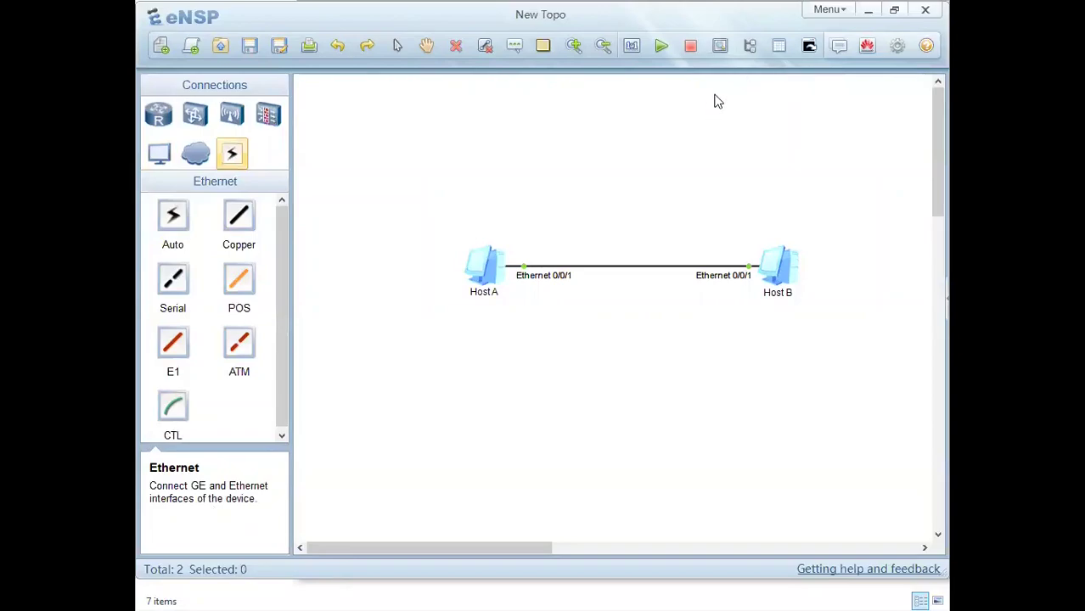
Toggle the Show All Interface option off and on repeatedly, leaving the interface labels displayed
click(750, 45)
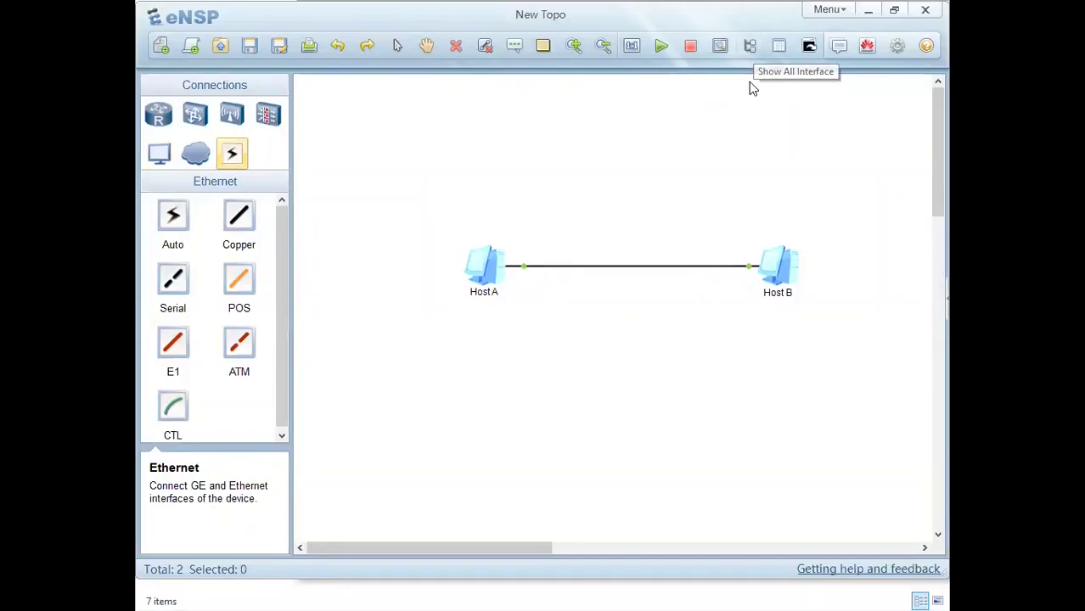
click(752, 48)
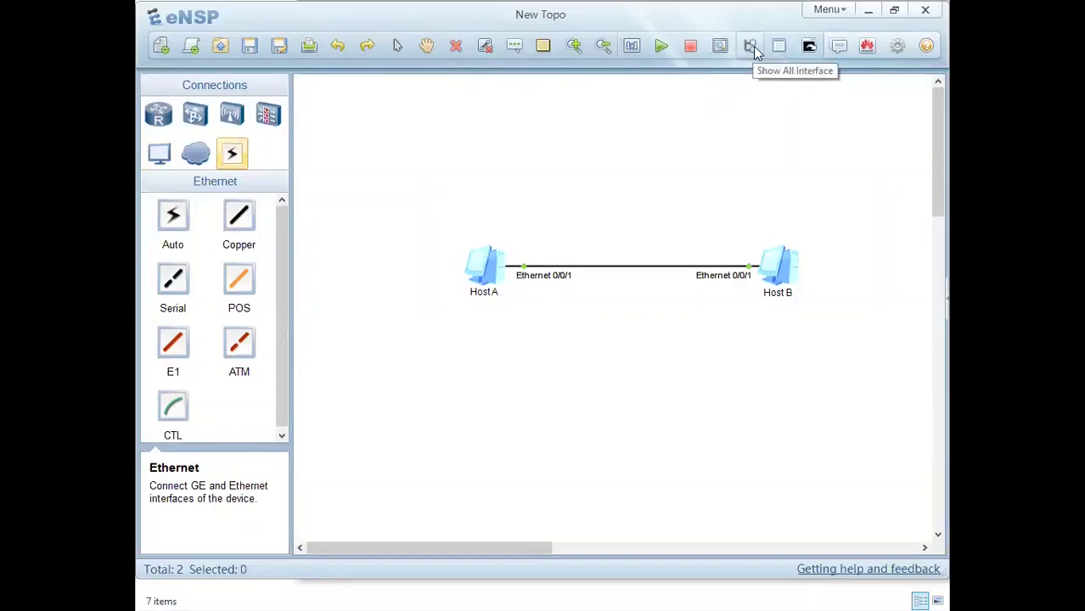
click(753, 48)
click(753, 47)
click(753, 48)
click(753, 48)
click(753, 47)
click(753, 47)
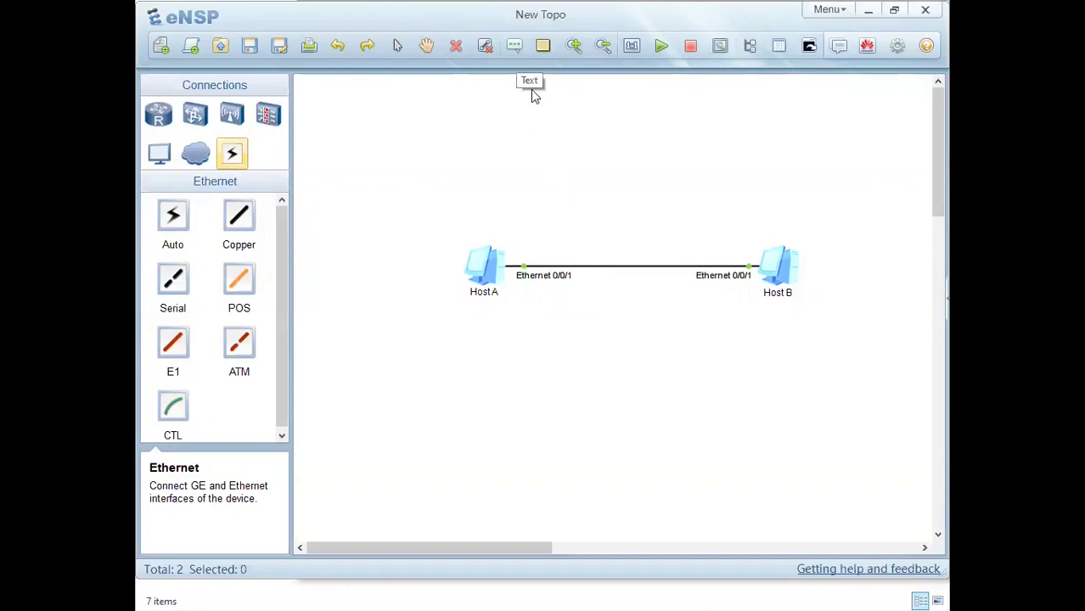
Add the text label 192.168.1.0/24 and place it above the middle of the link
click(570, 245)
text(192.168.)
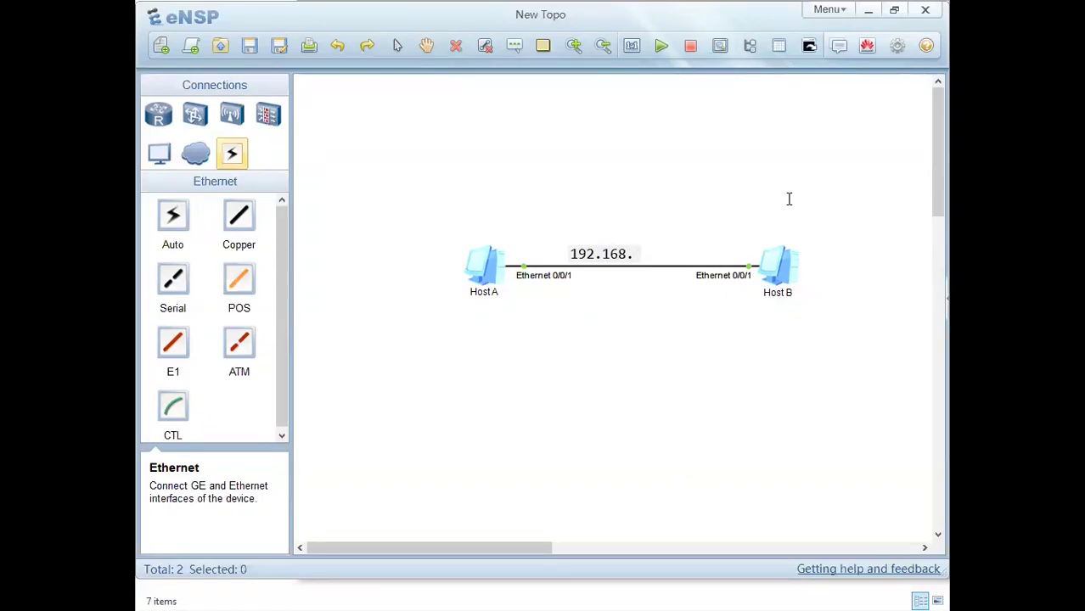
text(1.0/24)
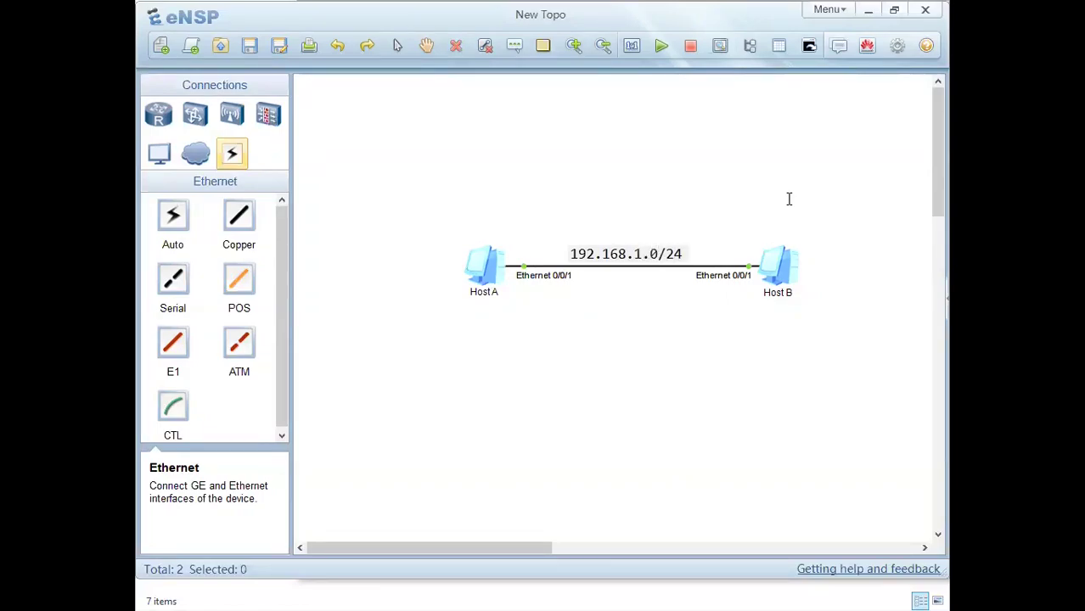
click(640, 189)
click(616, 253)
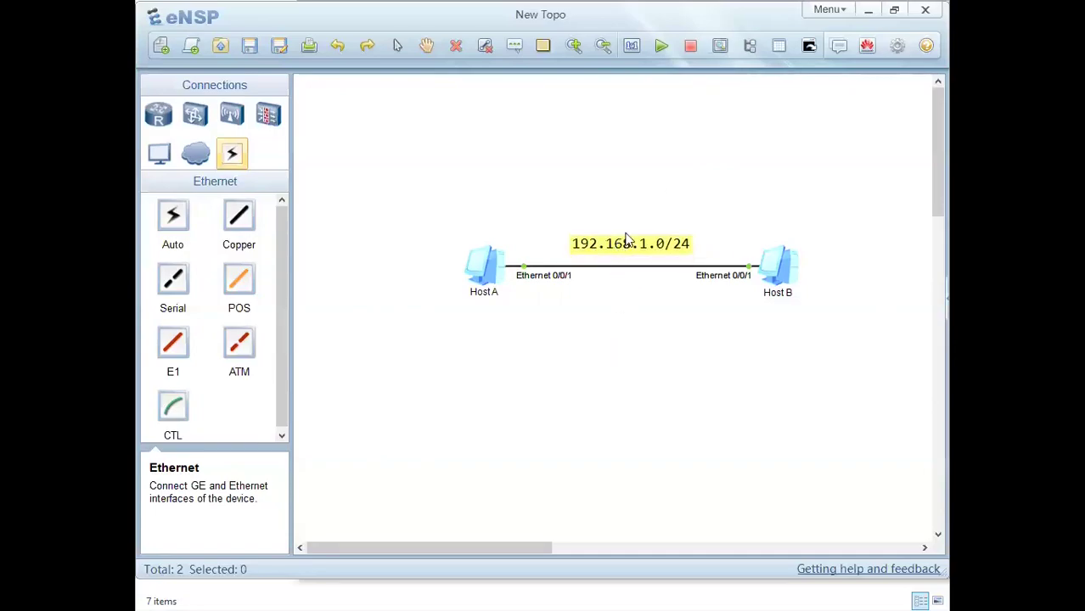
Add the text labels .1 at Host A's end and .2 at Host B's end of the link
click(513, 45)
click(512, 253)
text(.1)
click(705, 214)
click(514, 45)
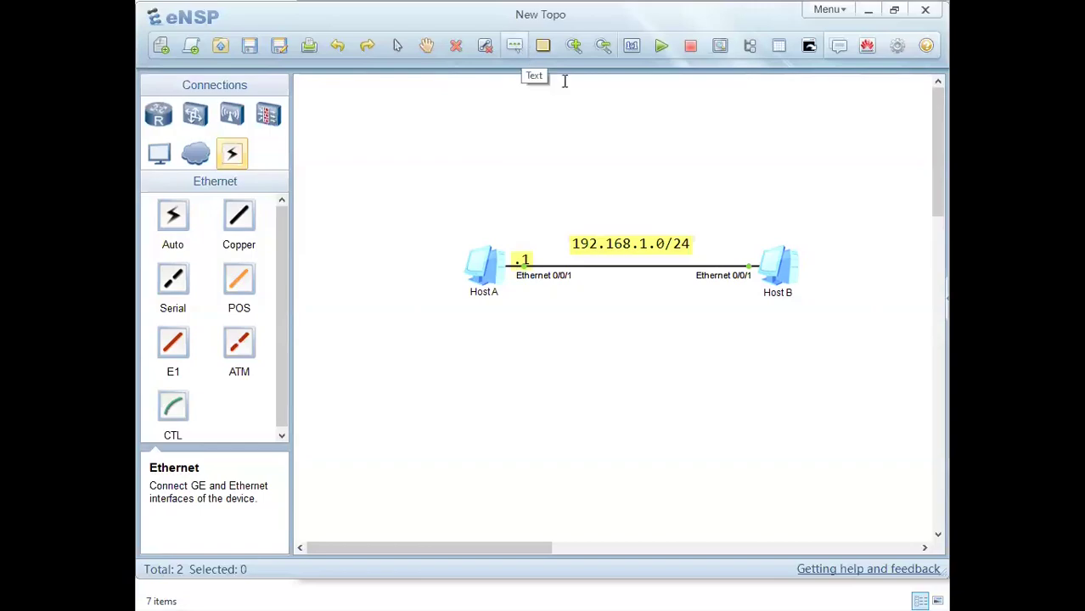
click(724, 254)
text(.2)
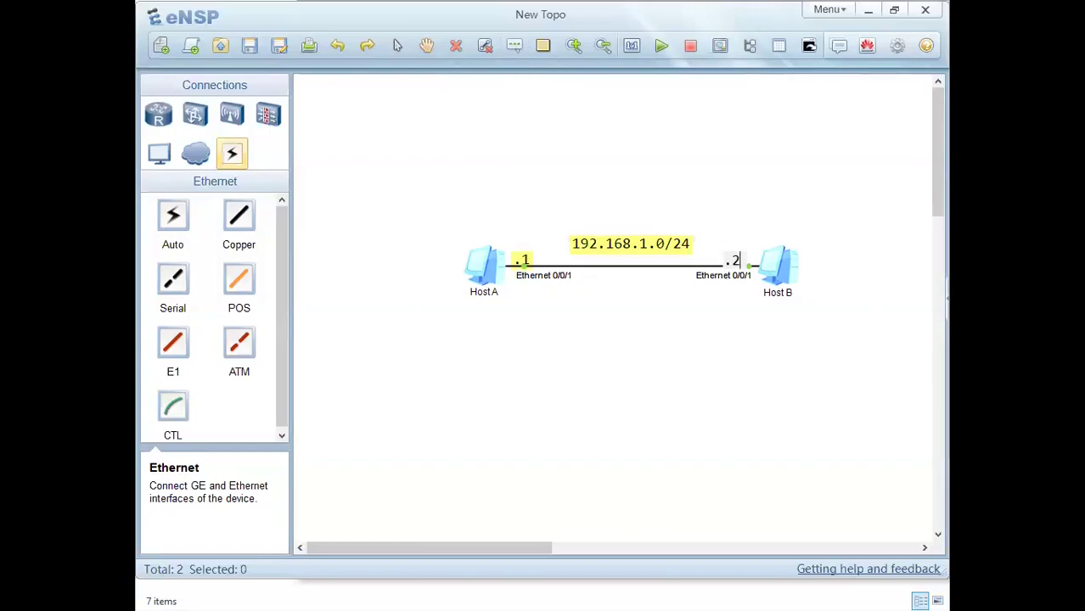
click(781, 213)
Raise the .1 and .2 labels off the link and lower the 192.168.1.0/24 label closer to it
drag(524, 267, 525, 259)
drag(735, 257, 745, 251)
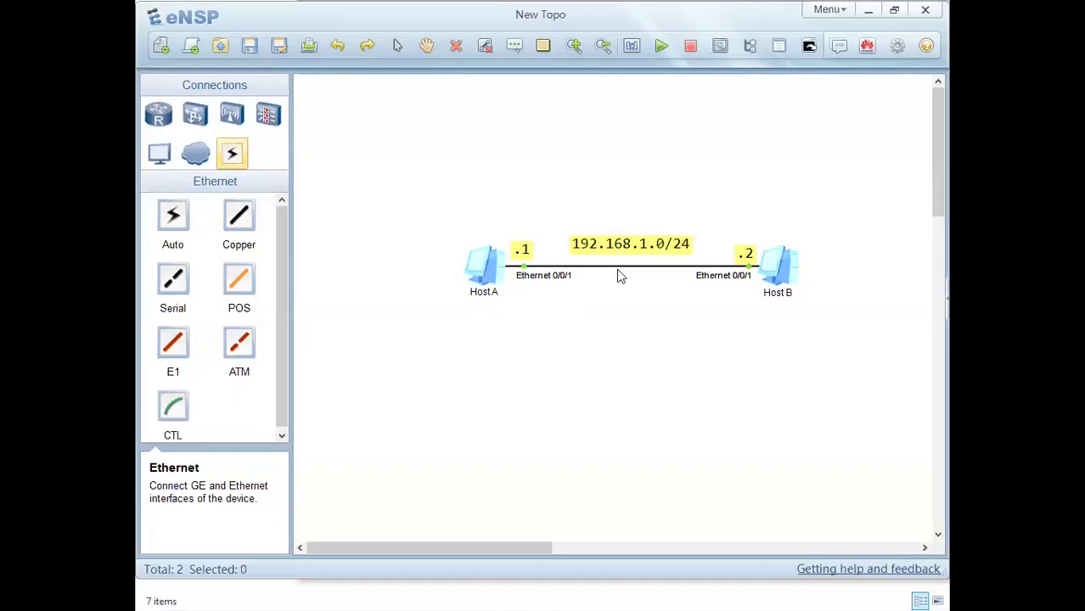
drag(656, 252, 671, 259)
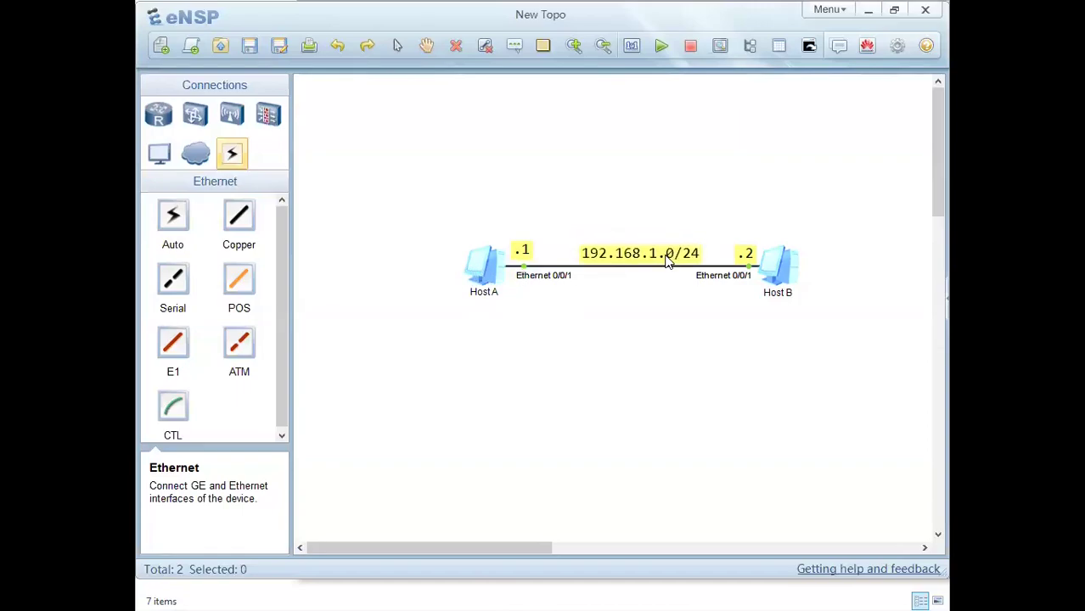
In Host A's settings, enter the host name Host A and change the MAC address to 54-89-98-40-7E-AA
right_click(474, 268)
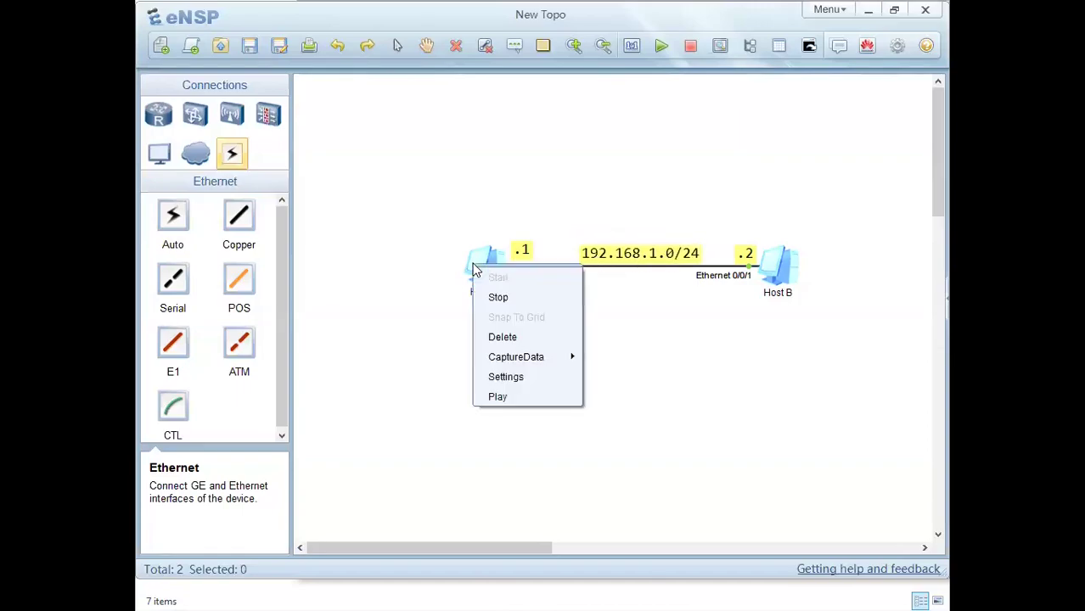
click(512, 379)
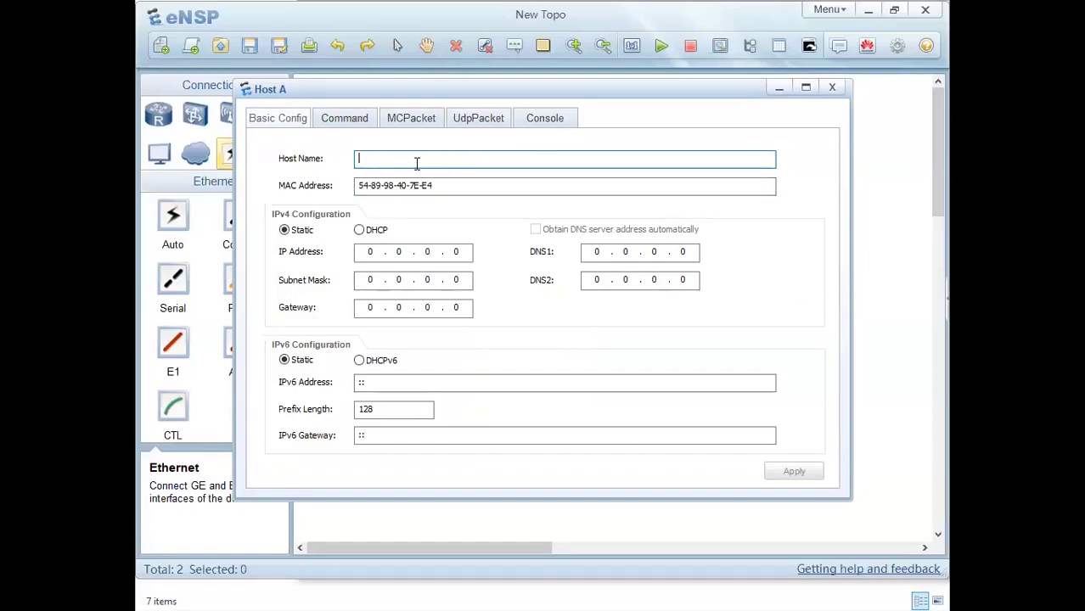
text(Host A)
click(447, 186)
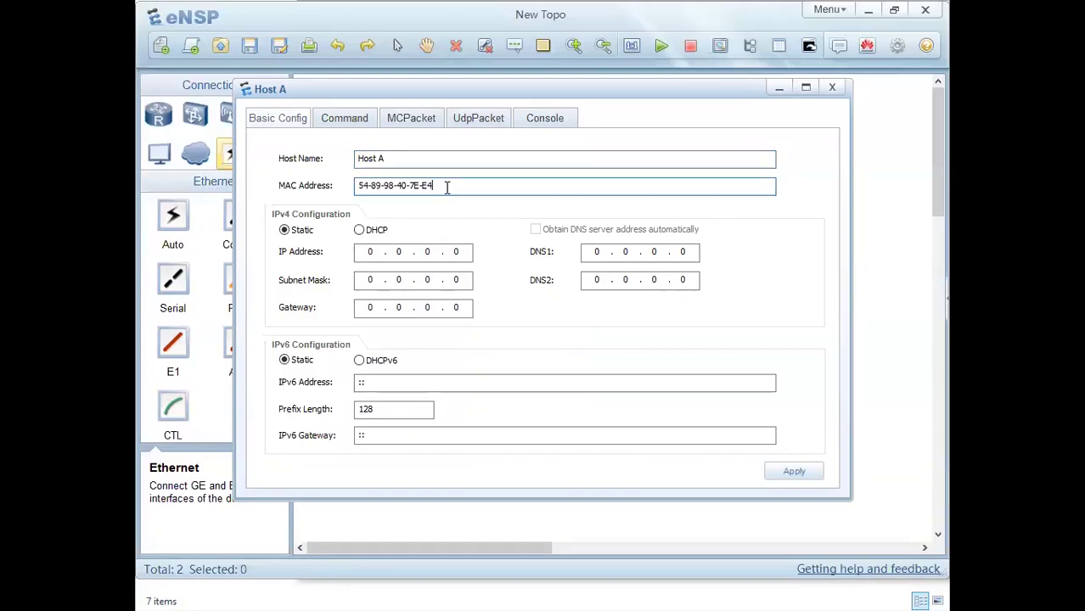
key(BackSpace)
key(BackSpace)
text(AA)
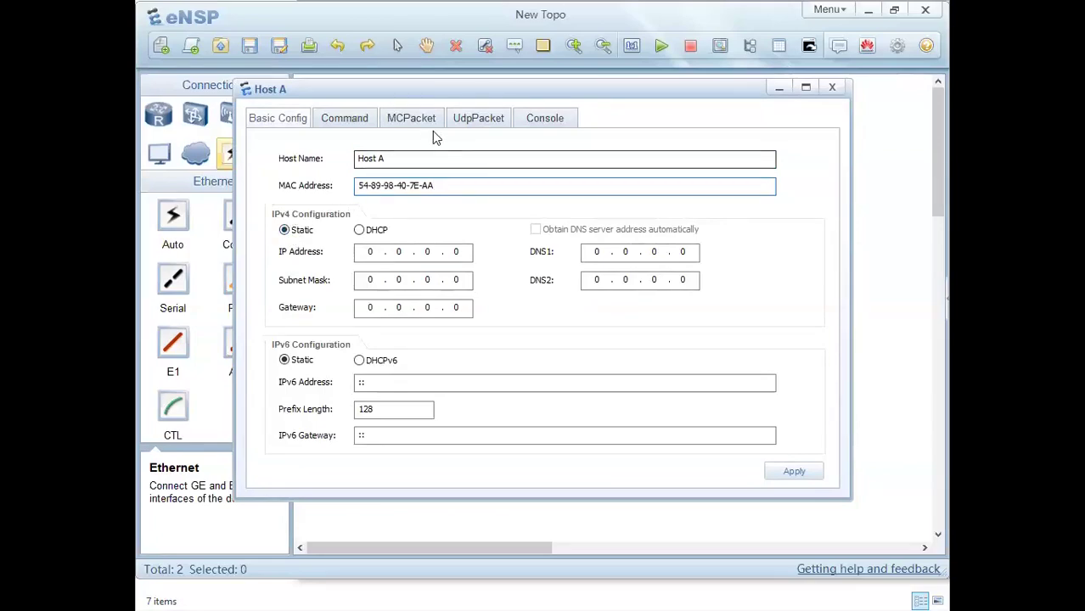
Set Host A's static IPv4 address to 192.168.1.1
click(381, 252)
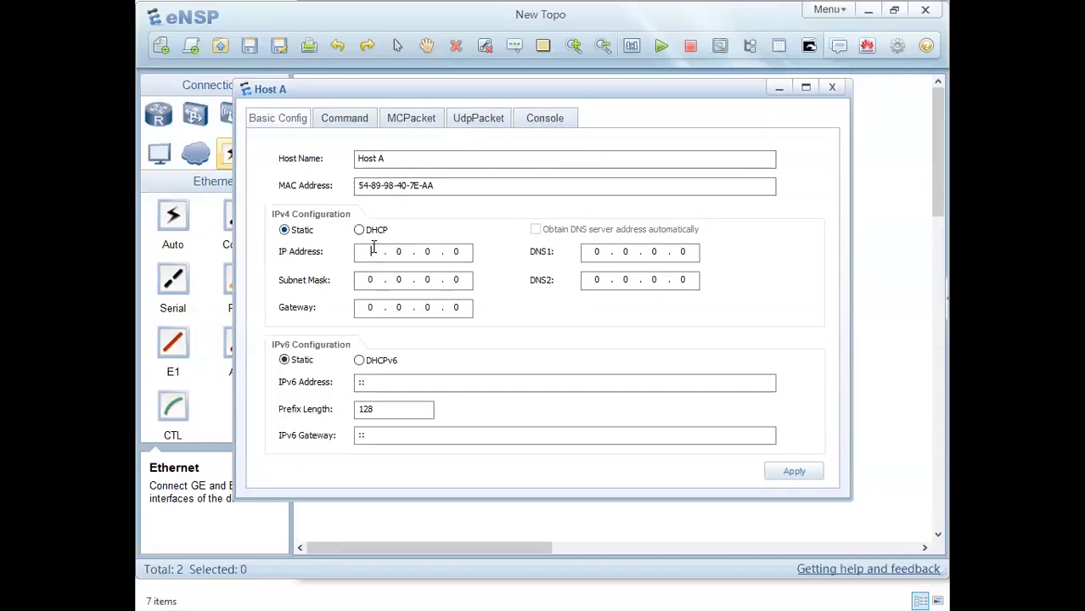
text(192)
key(Tab)
key(shift+Tab)
key(Tab)
key(shift+Tab)
key(Right)
text(168.)
text(1.)
text(1)
Set Host A's subnet mask to 255.255.255.0 and apply the configuration
key(Tab)
text(255 . 255 . )
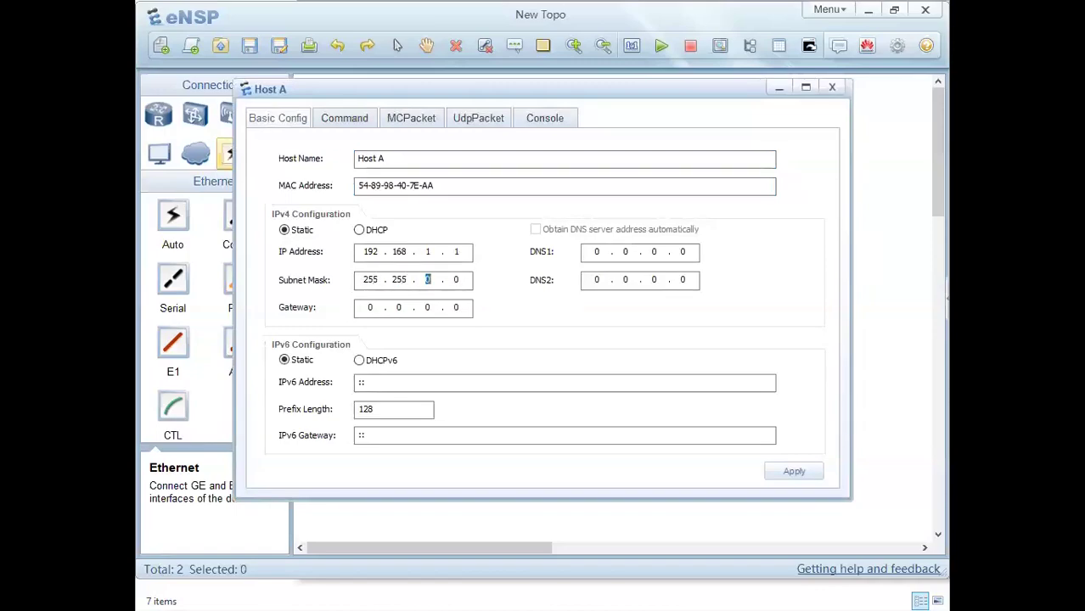
text(255 .)
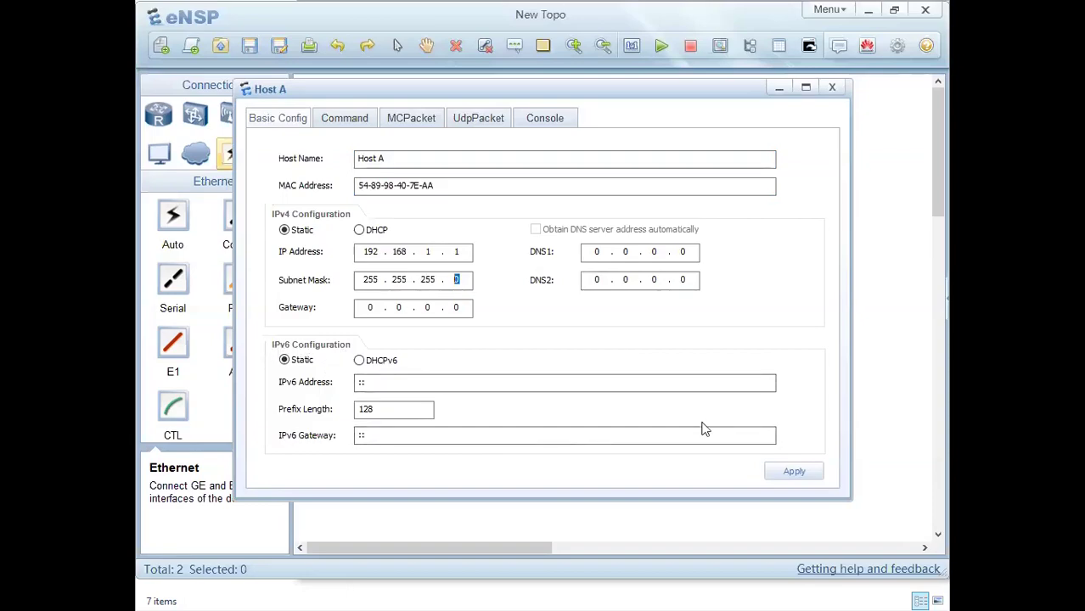
click(786, 476)
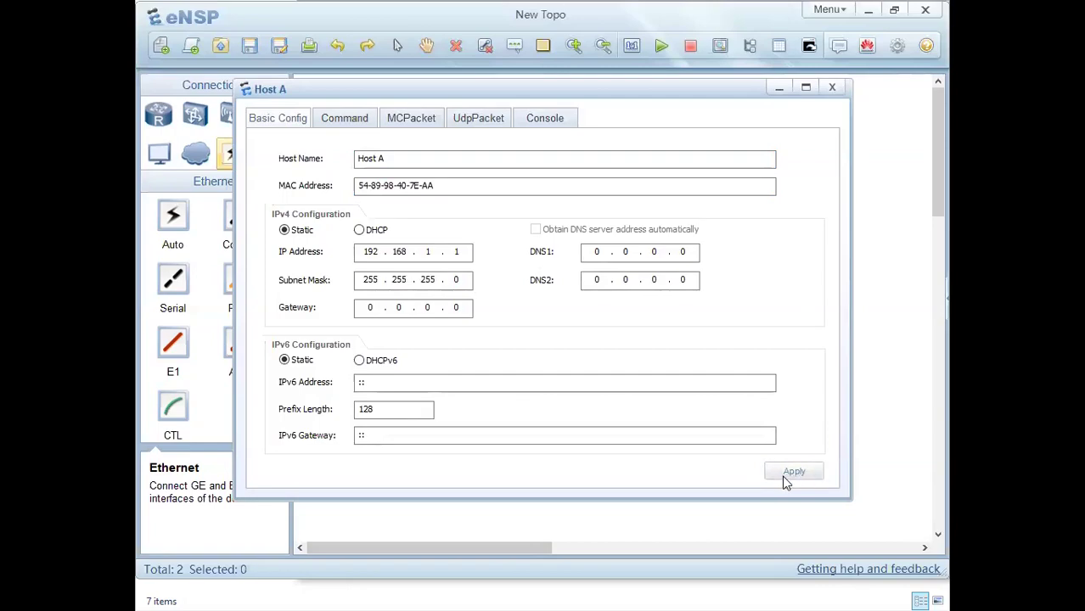
Close Host A's settings, and in Host B's settings enter the host name Host B and the MAC address 54-89-98-D4-77-BB
click(830, 88)
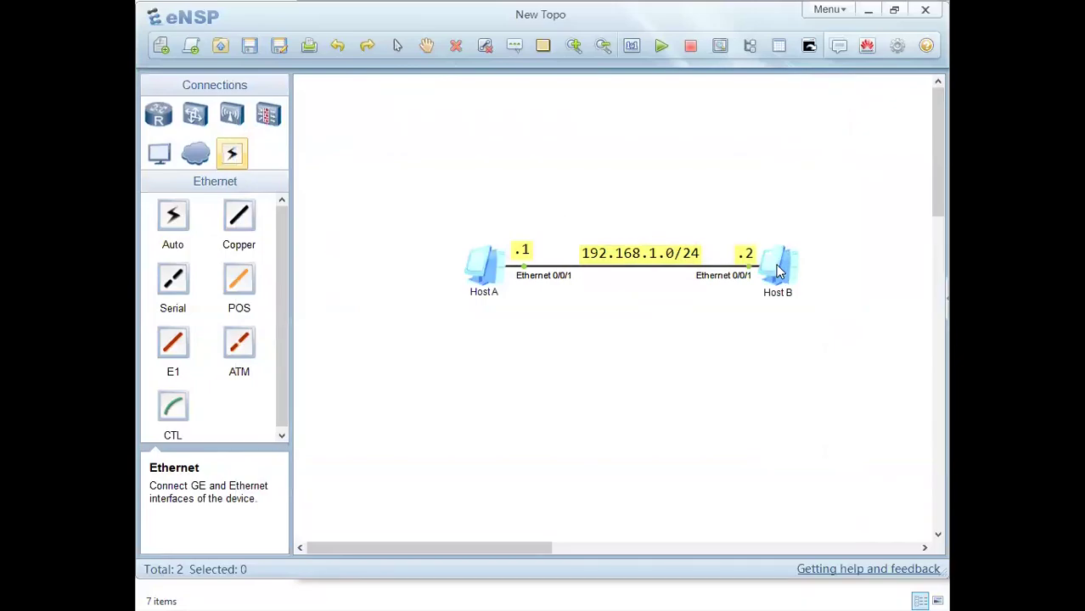
right_click(780, 272)
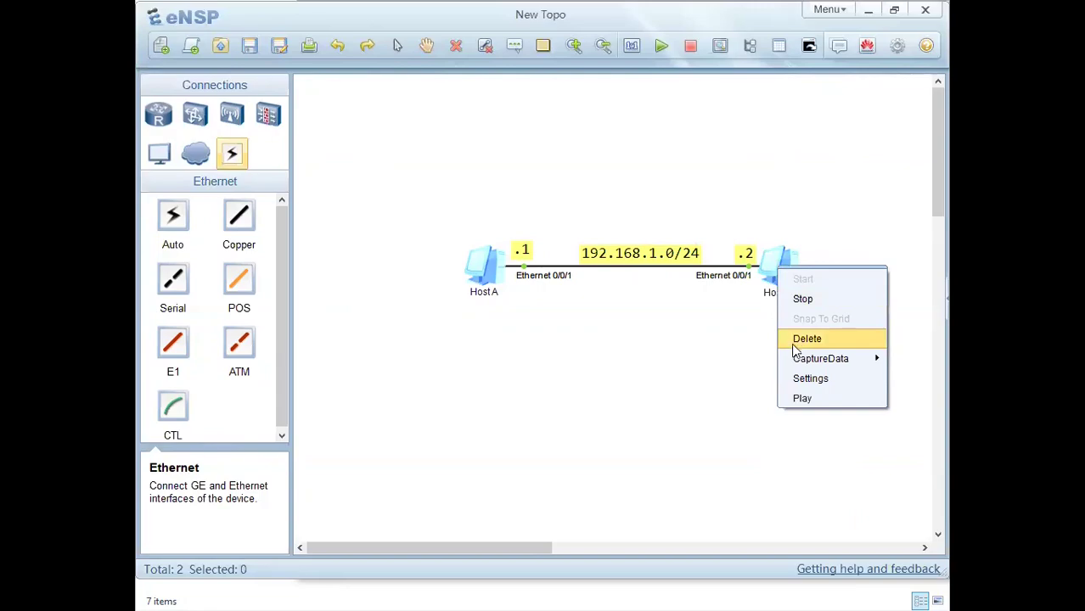
click(739, 336)
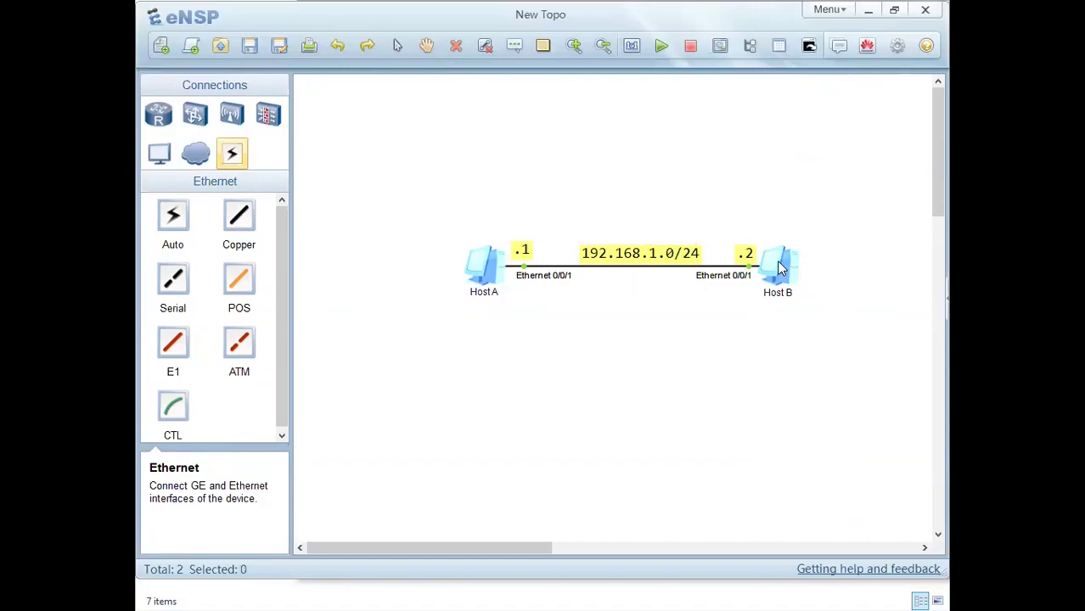
double_click(782, 268)
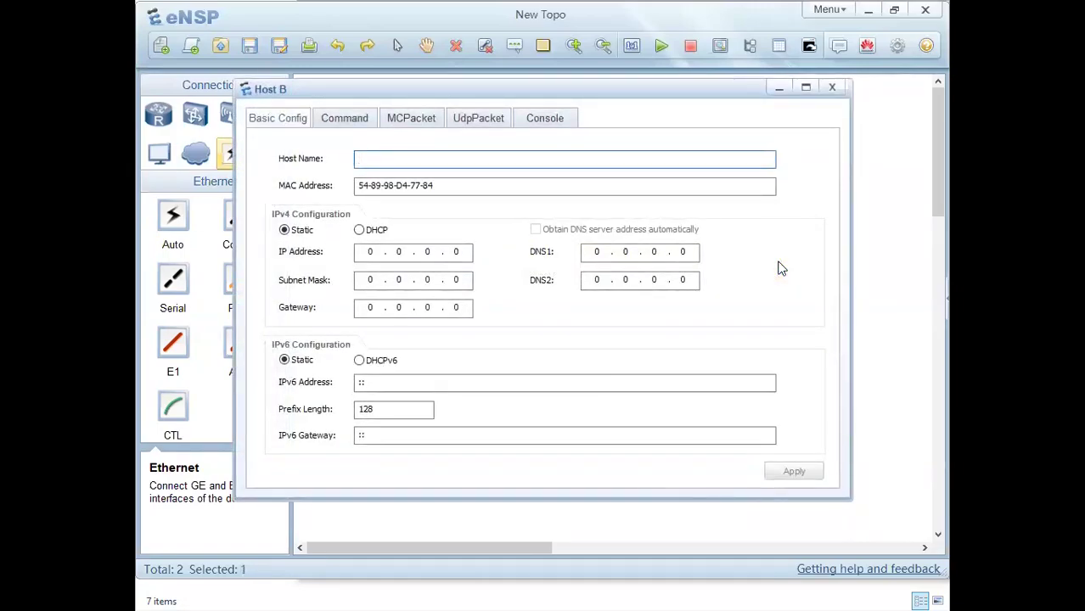
text(Host B)
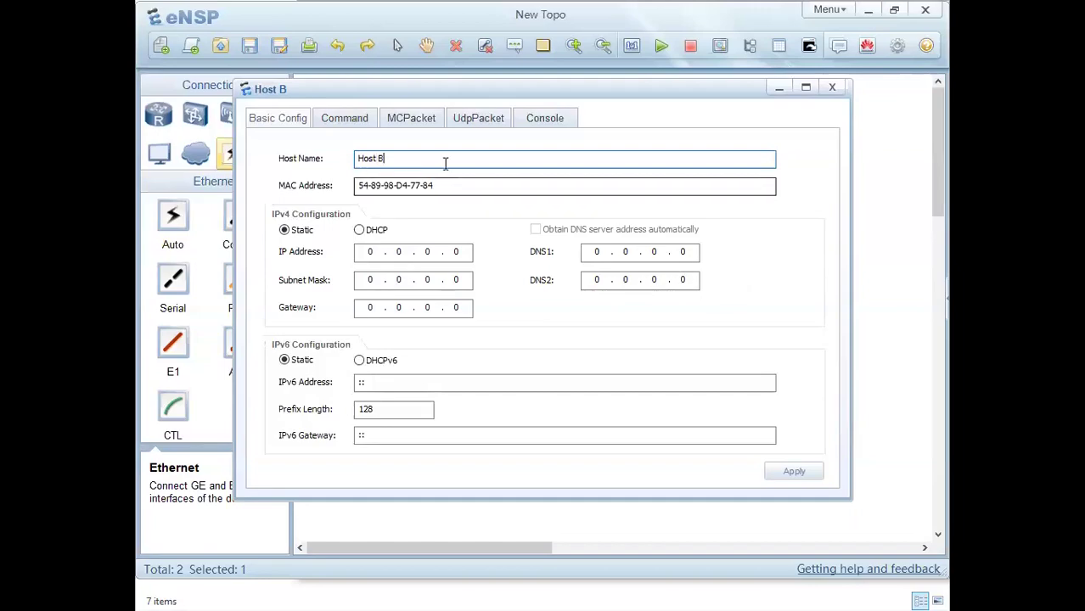
click(462, 184)
key(BackSpace)
key(BackSpace)
text(BB)
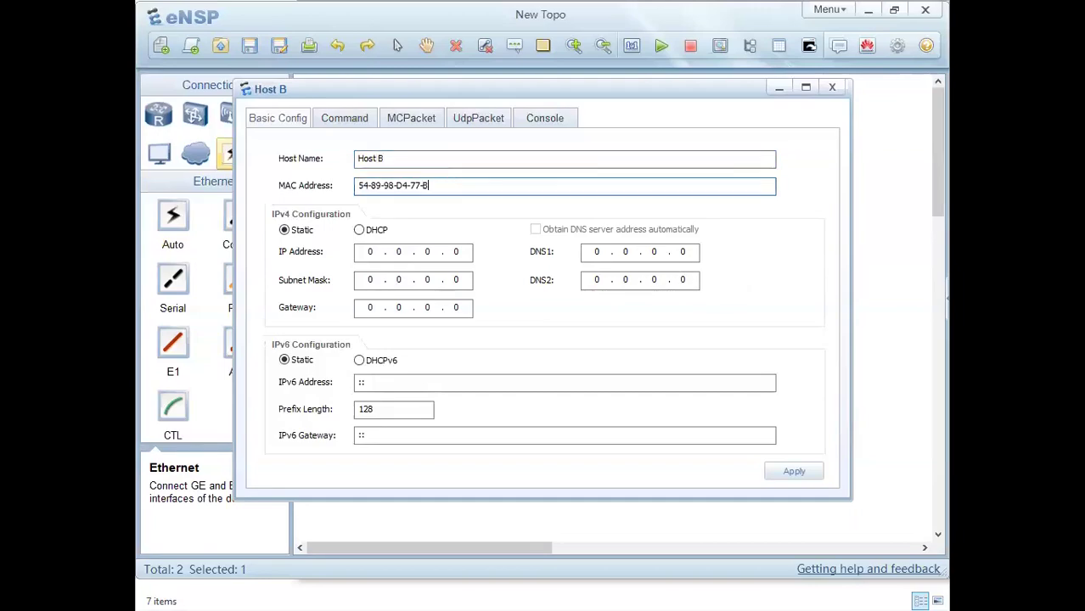
Set Host B's static IPv4 address to 192.168.1.2
click(376, 249)
text(192.)
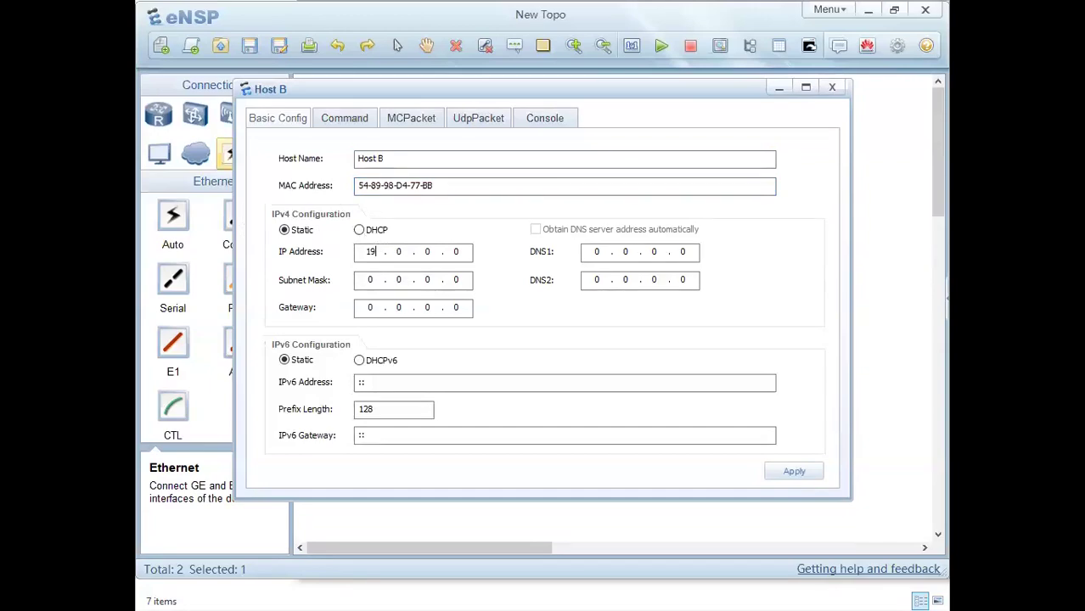
text(168.1)
key(period)
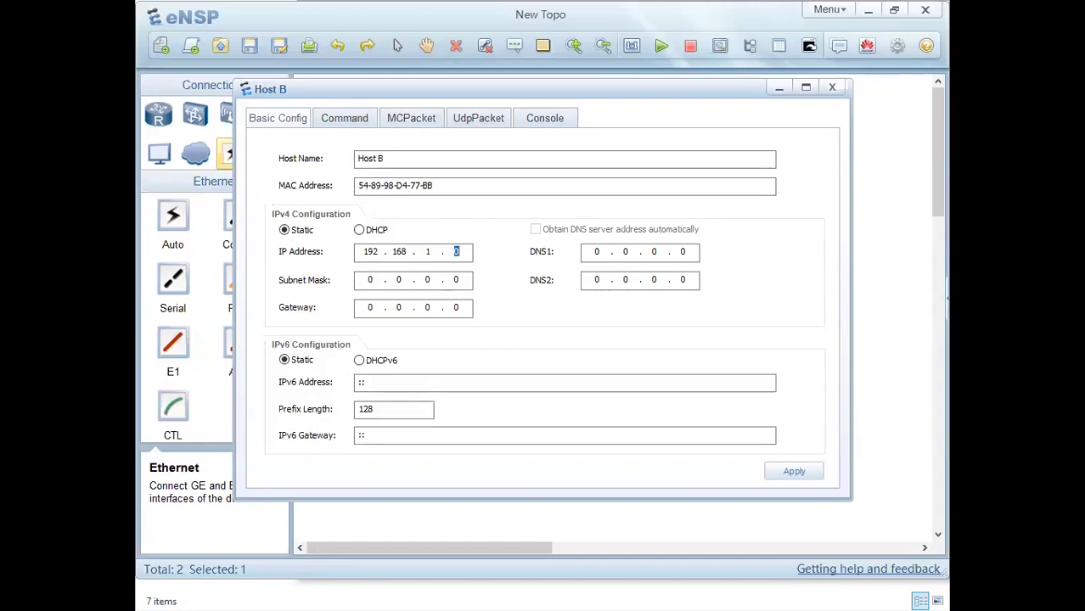
text(2)
Set Host B's subnet mask to 255.255.255.0, apply the configuration and close its settings
click(370, 280)
text(255 . 255 . 255)
click(791, 473)
click(833, 90)
click(575, 194)
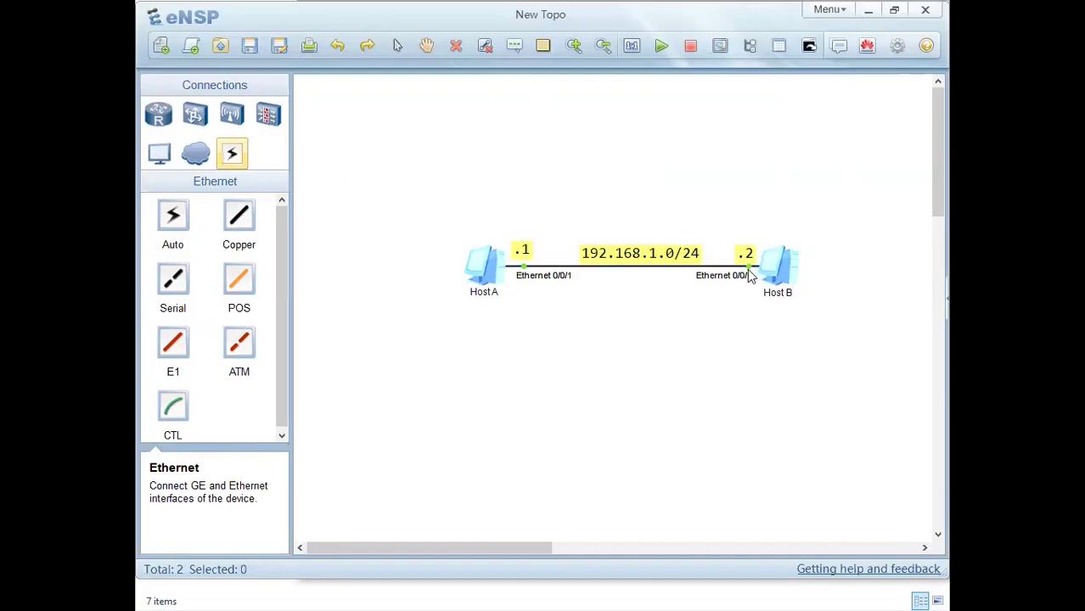
Start a data capture on Host B's Ethernet 0/0/1 interface and postpone the Wireshark update
right_click(750, 275)
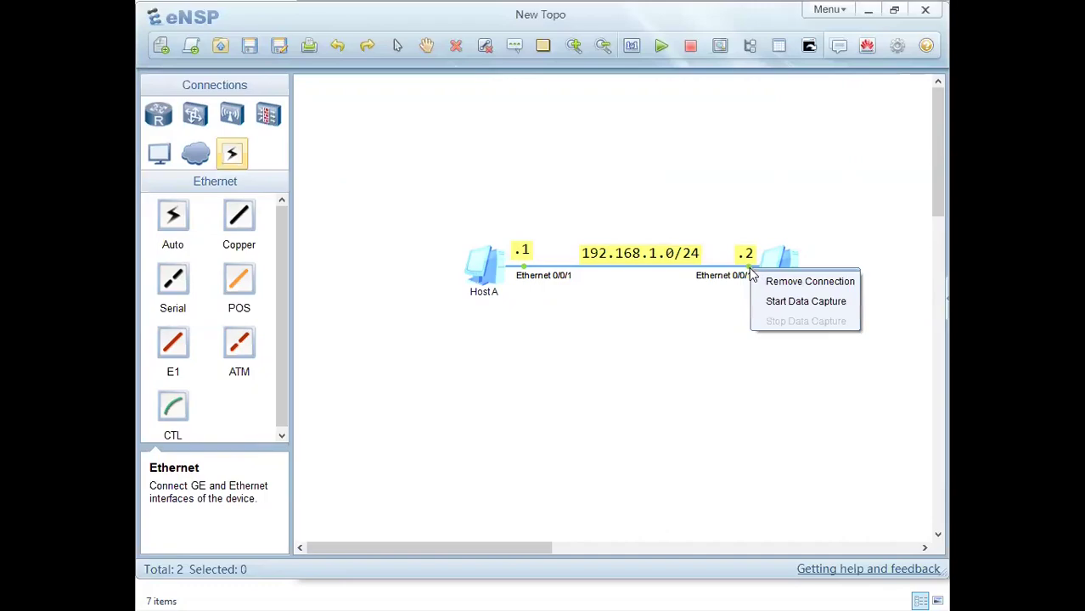
right_click(749, 267)
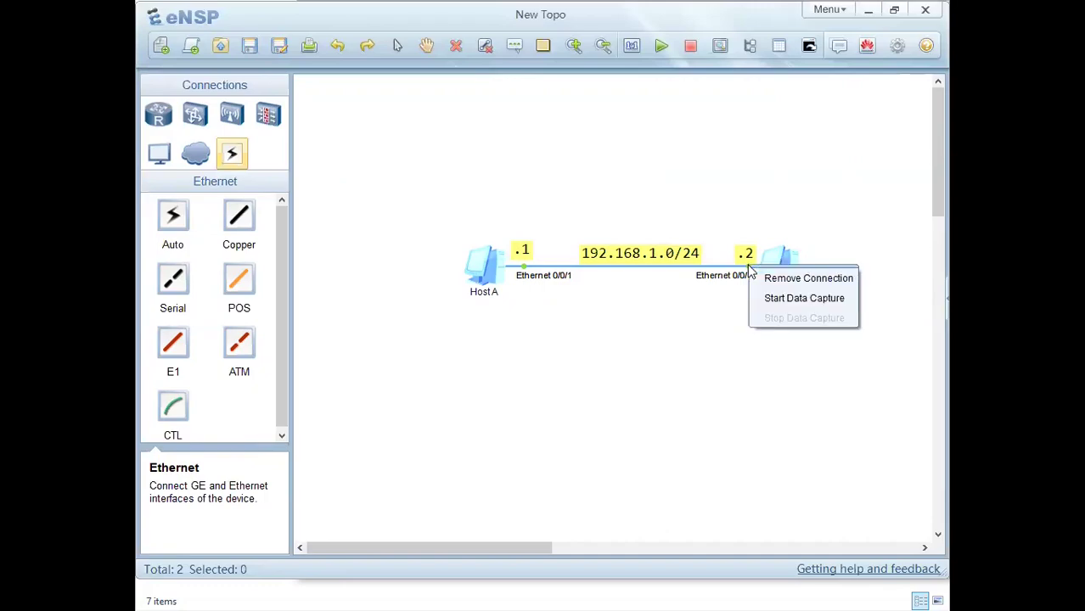
click(783, 304)
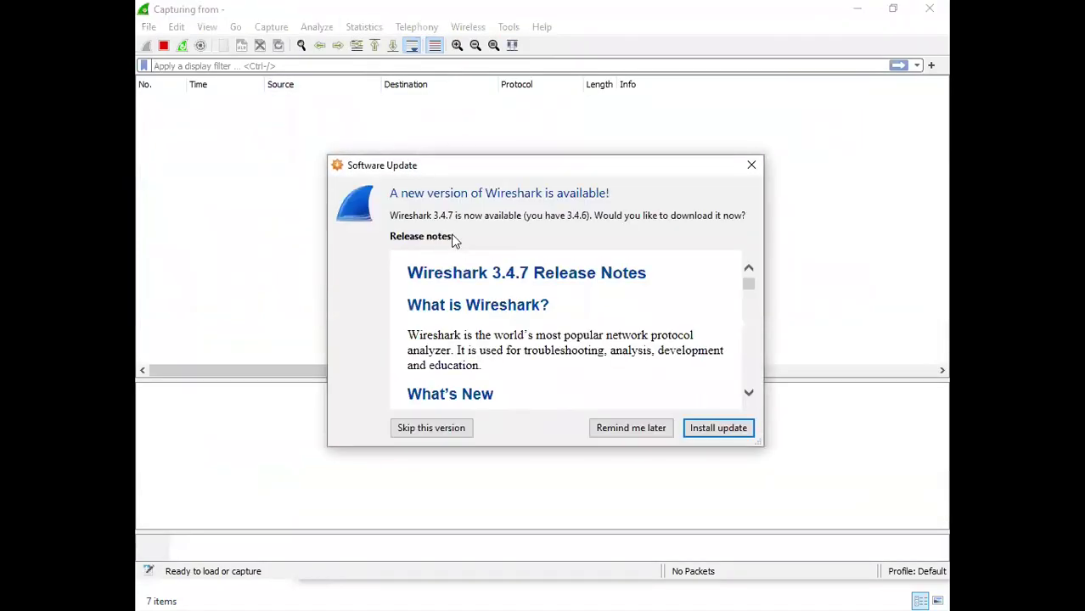
click(631, 429)
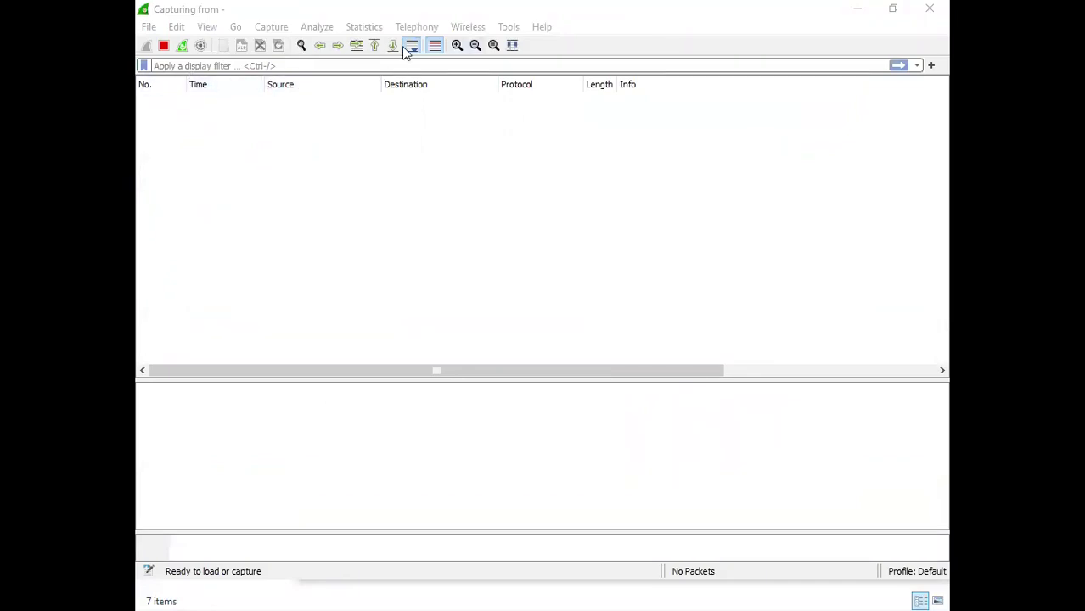
mouse_move(148, 77)
mouse_down()
mouse_move(620, 181)
mouse_move(704, 274)
mouse_move(908, 327)
mouse_move(943, 356)
mouse_move(929, 359)
mouse_up()
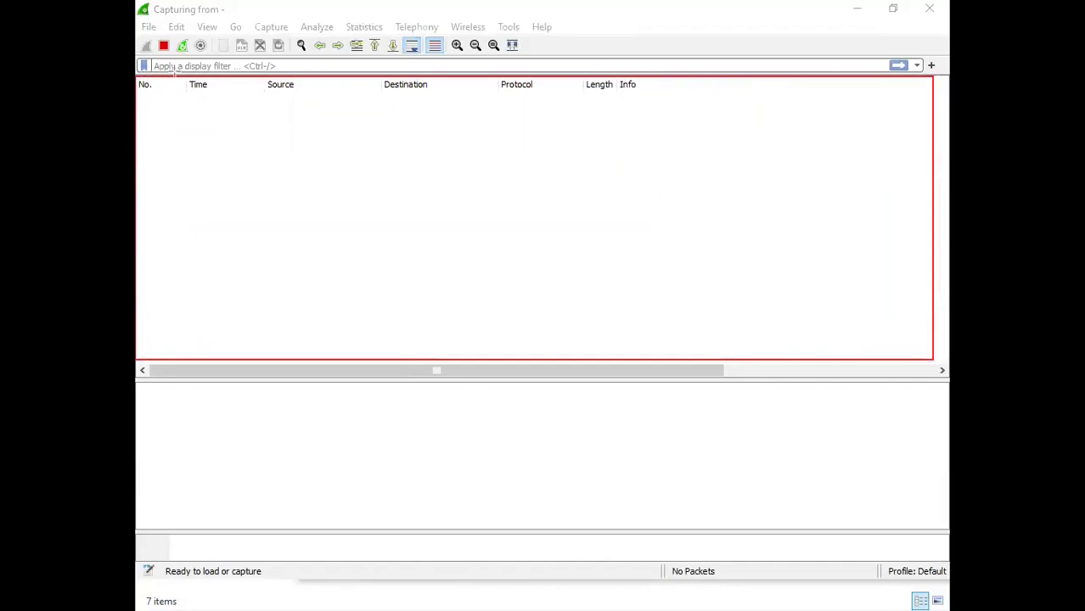
drag(186, 76, 185, 361)
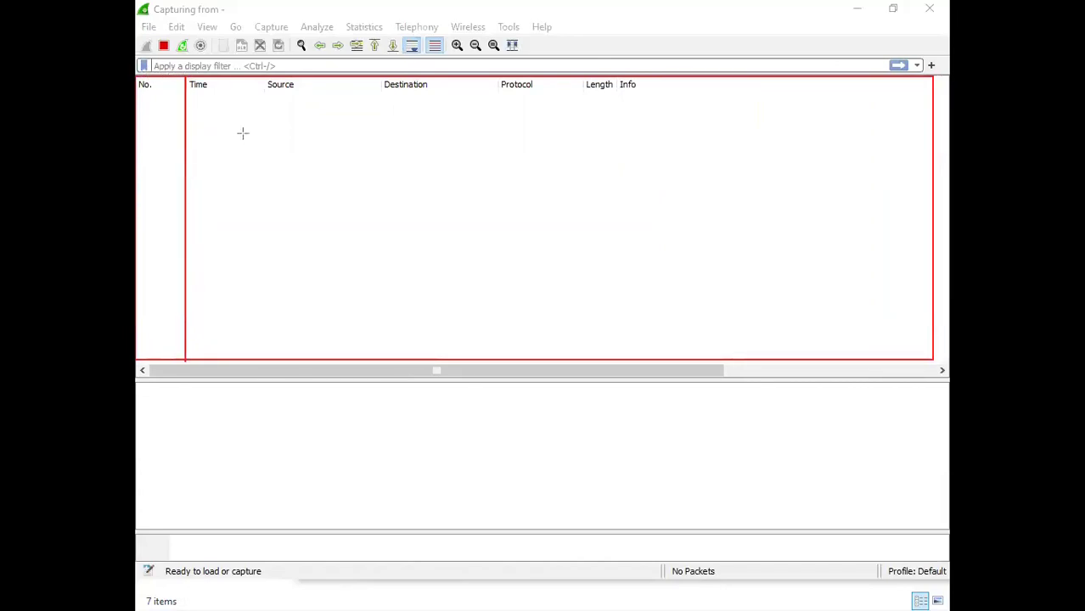
drag(265, 74, 265, 360)
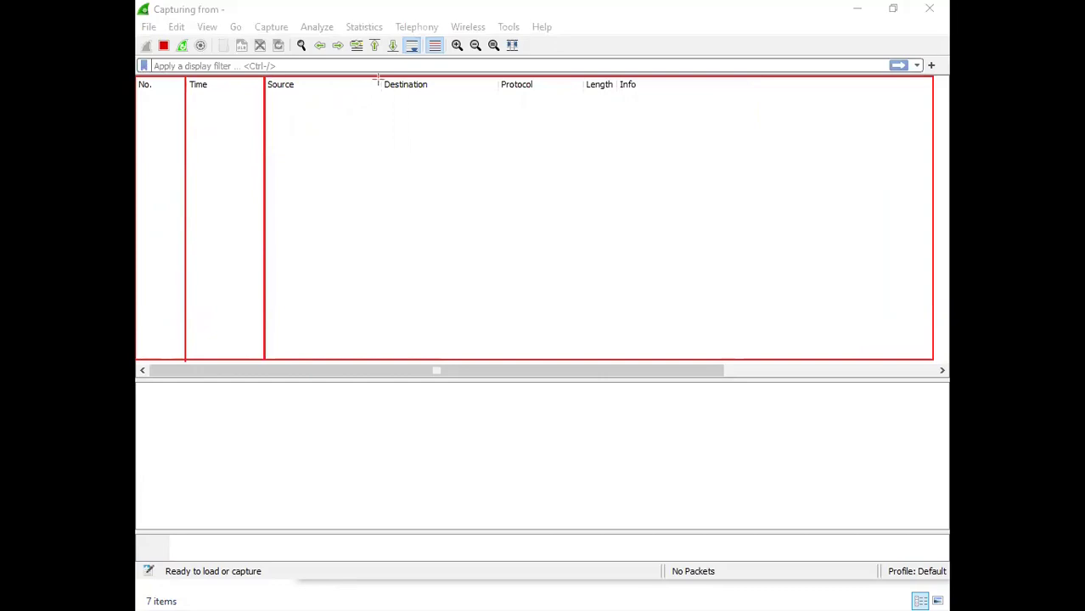
drag(380, 77, 380, 360)
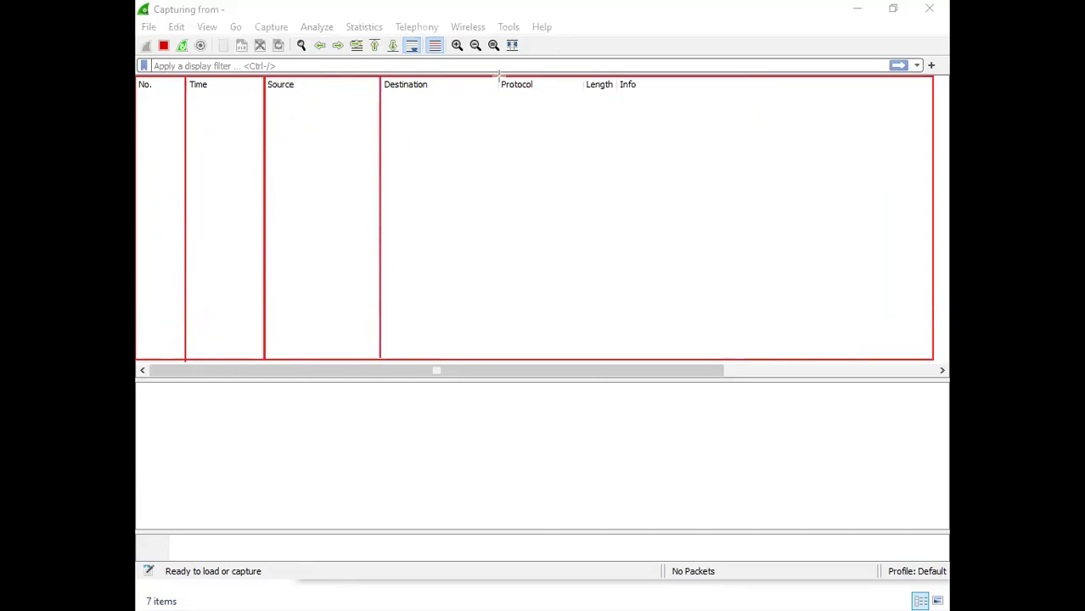
drag(499, 77, 499, 358)
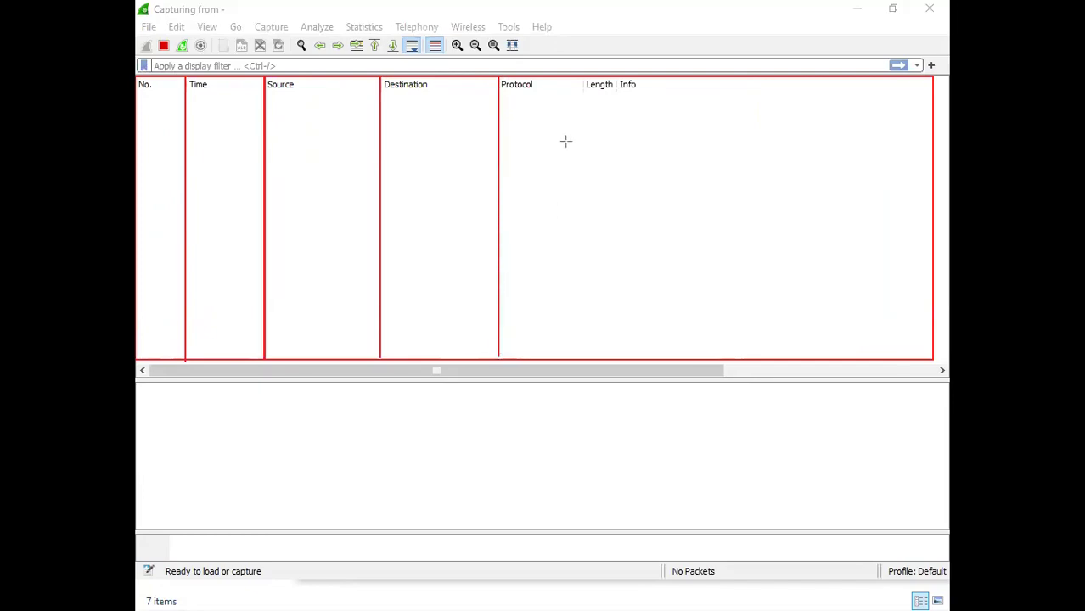
drag(585, 77, 586, 355)
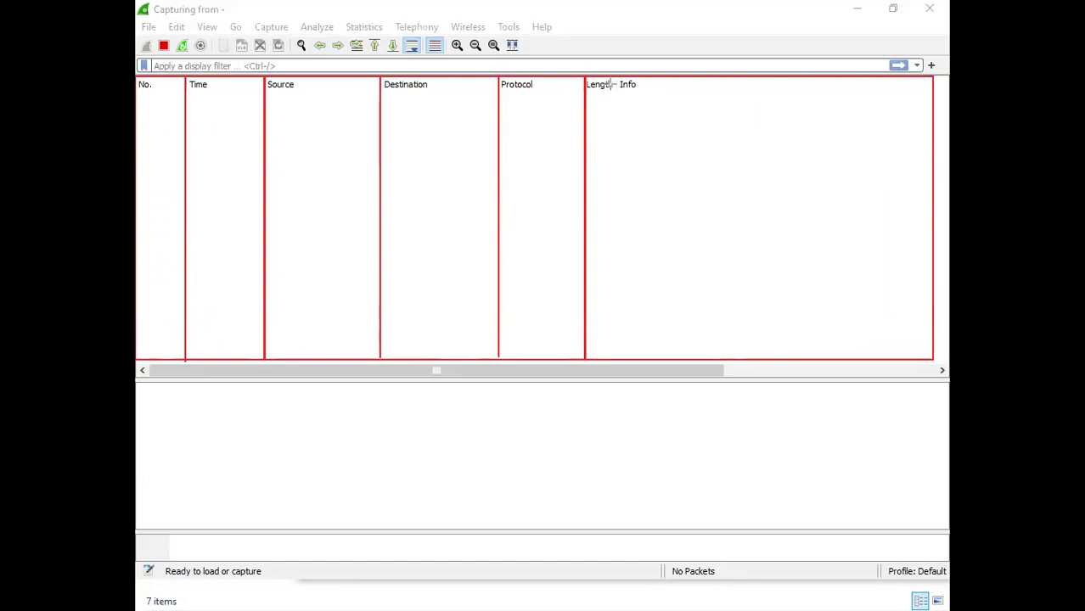
drag(618, 74, 620, 360)
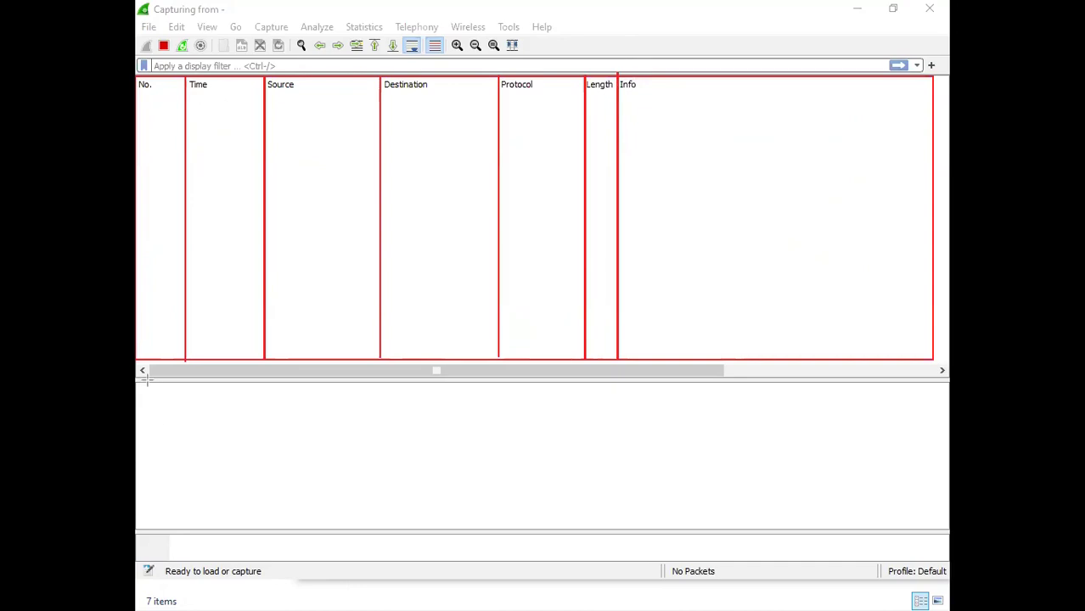
mouse_move(146, 381)
mouse_down()
mouse_move(210, 460)
mouse_move(804, 606)
mouse_move(903, 528)
mouse_move(937, 535)
mouse_up()
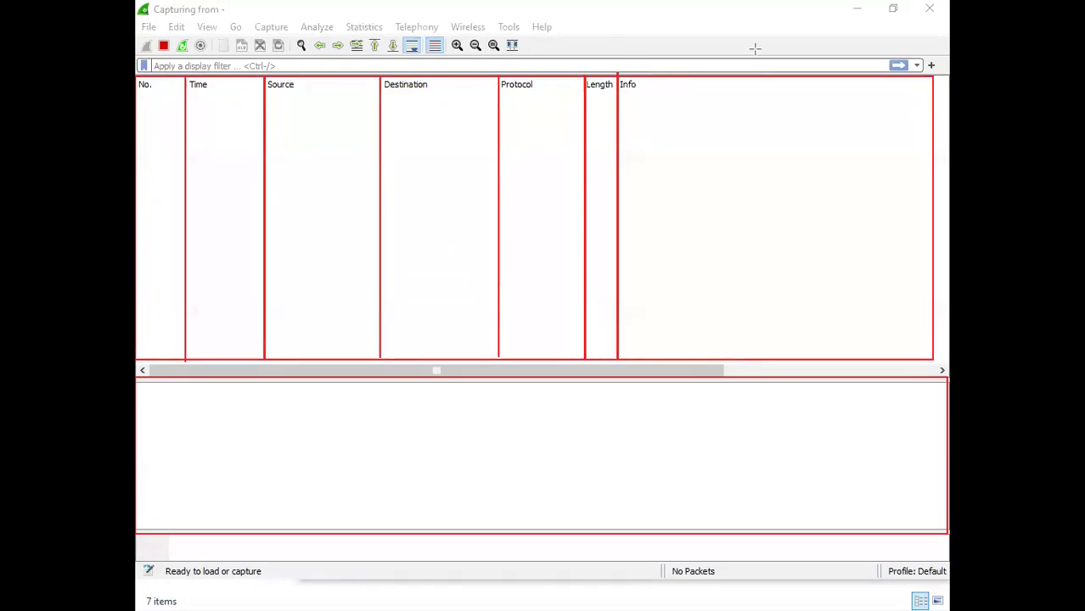
key(e)
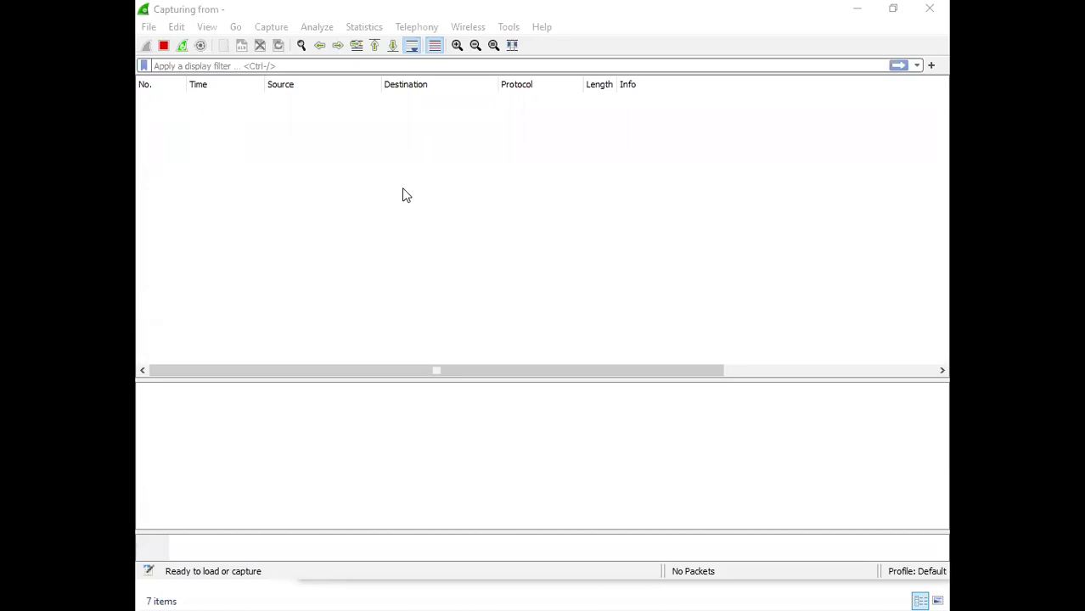
Switch from the Wireshark capture back to the eNSP topology
key(alt+Tab)
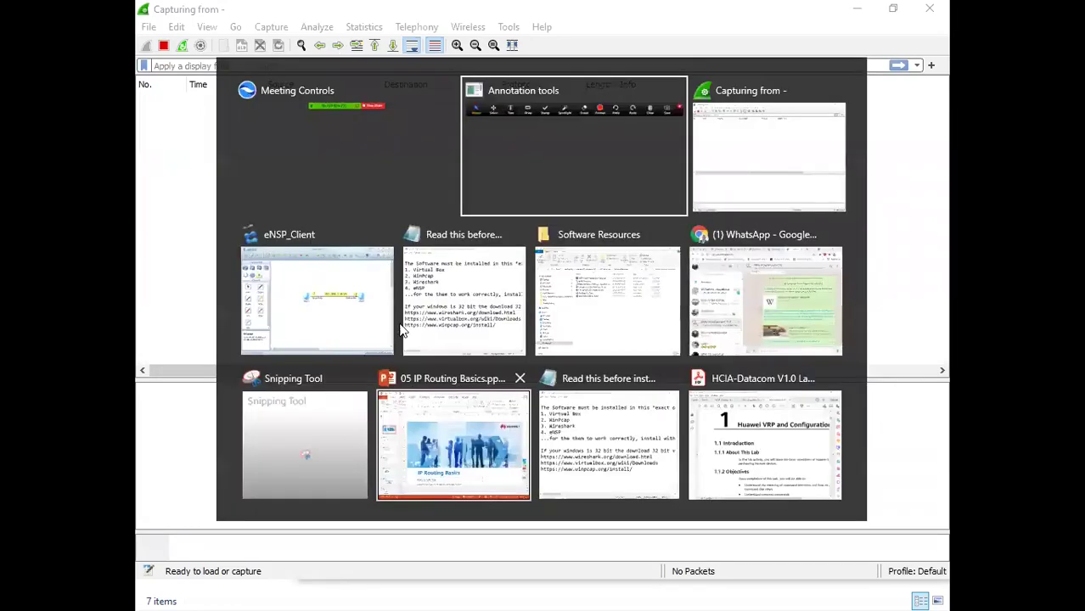
key(alt+Tab)
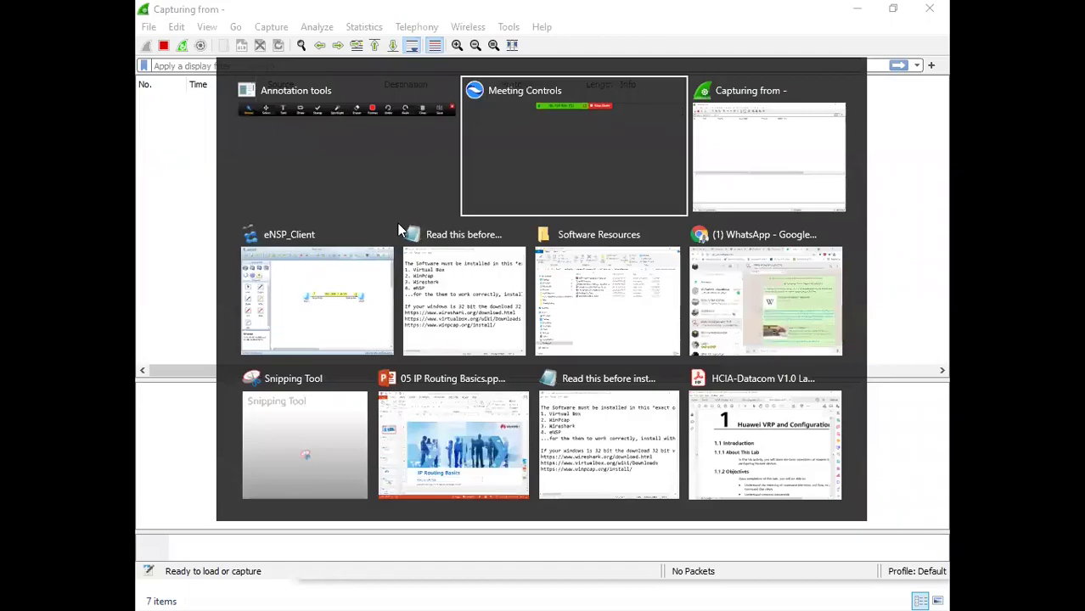
key(Tab)
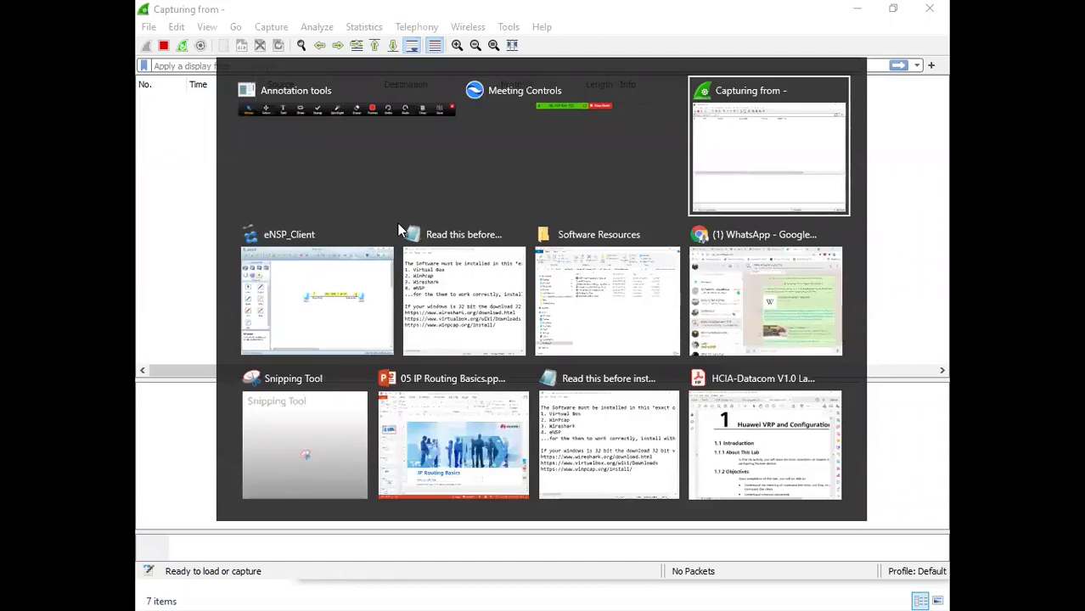
key(alt+Tab)
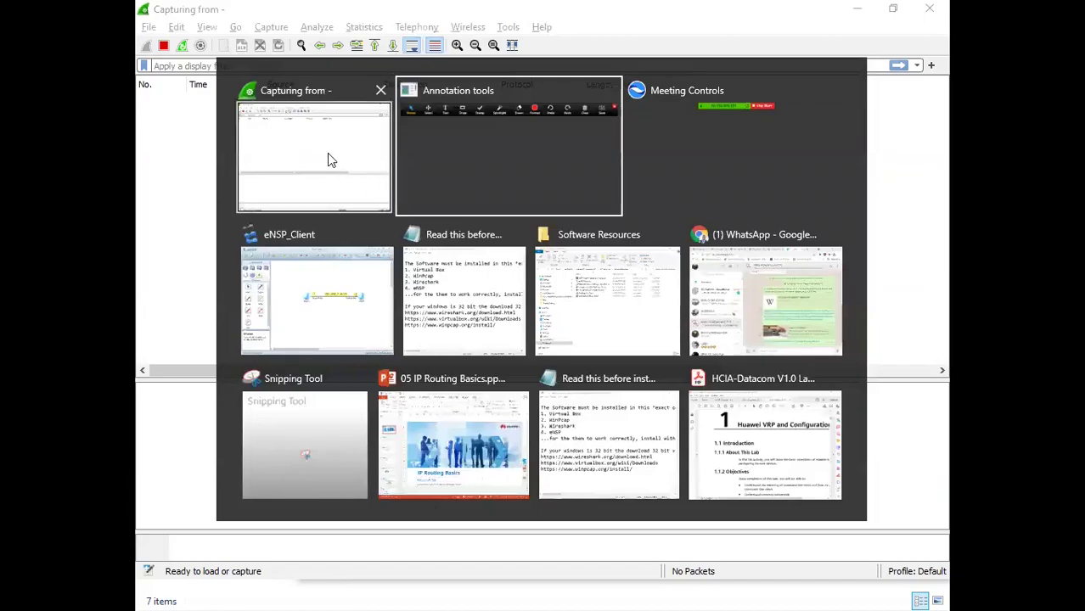
click(371, 157)
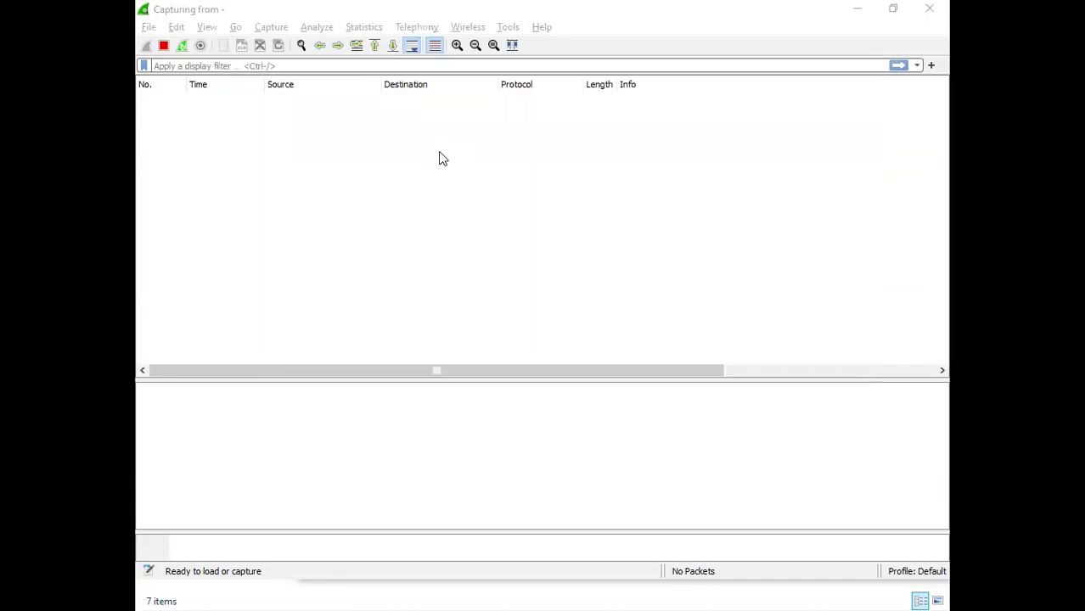
key(alt+Tab)
key(alt+Tab)
key(alt+Tab)
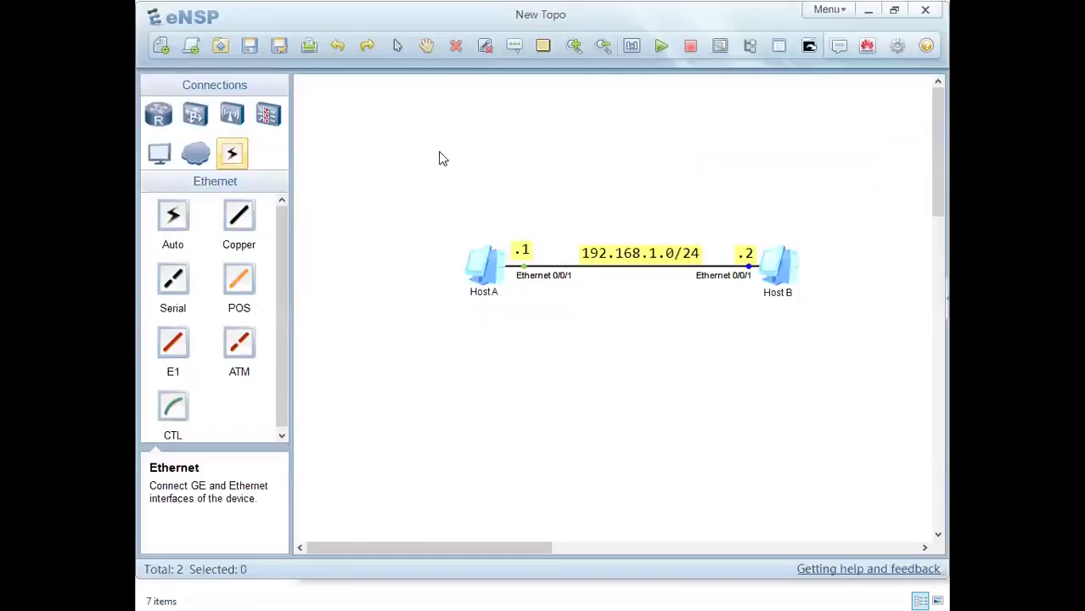
Open Host A's command line and enter ping 192.168.1.2 at the prompt without running it
double_click(478, 274)
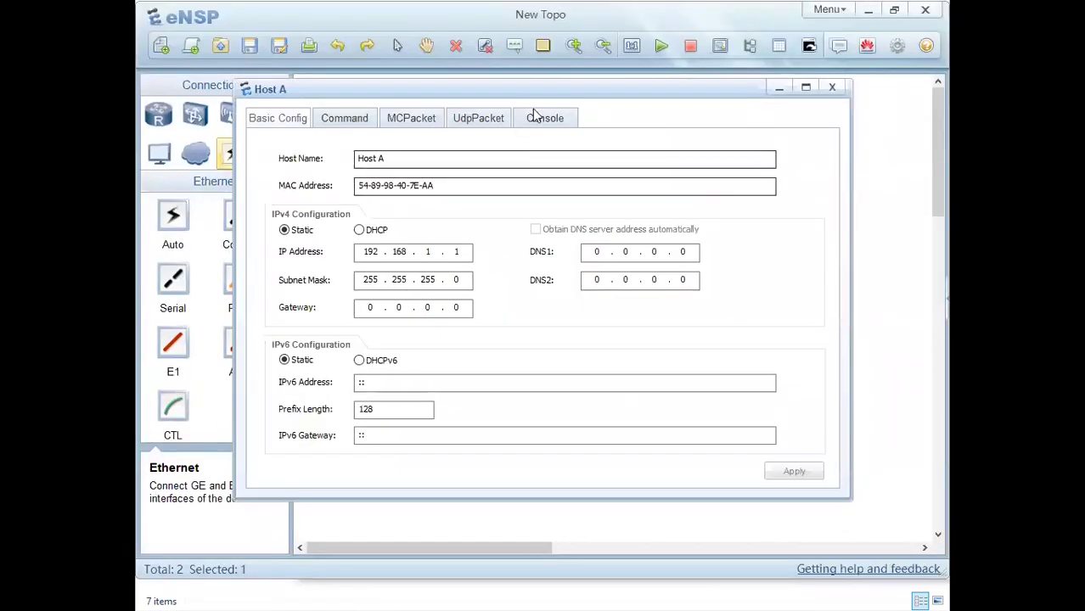
click(352, 123)
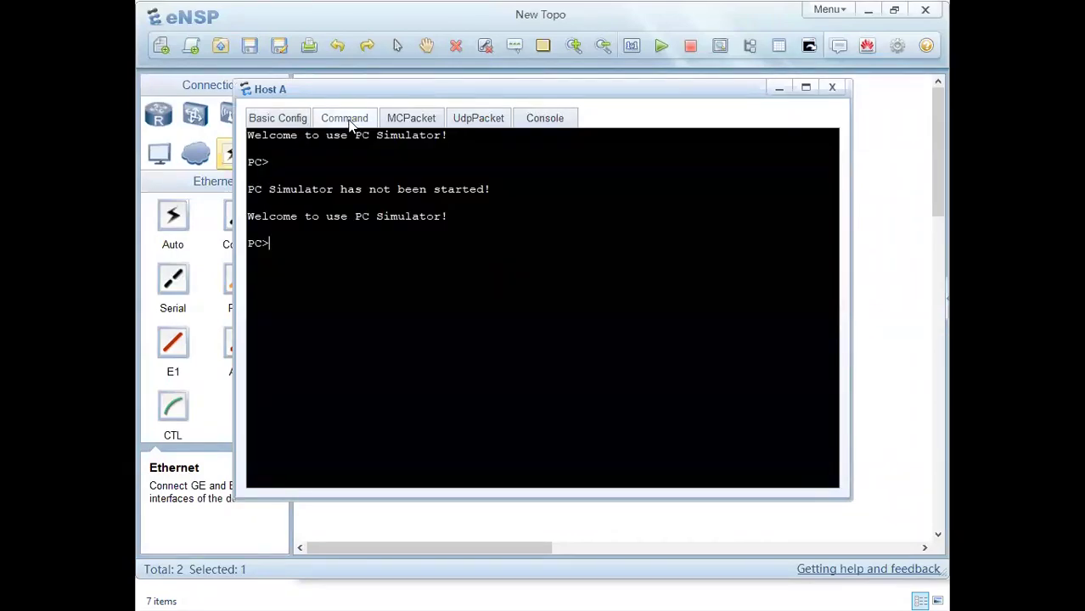
click(268, 122)
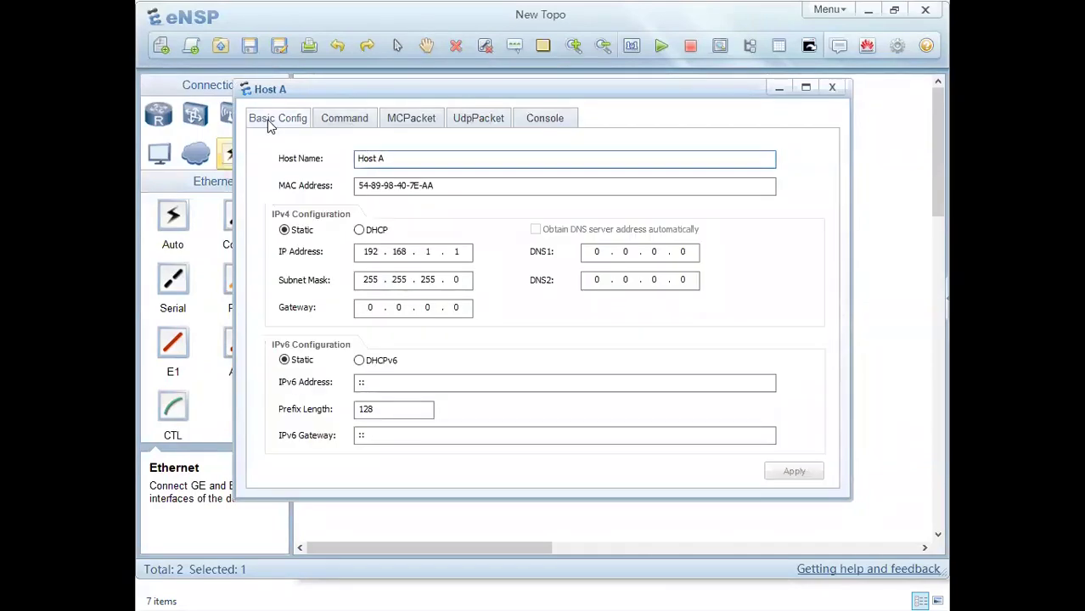
click(355, 123)
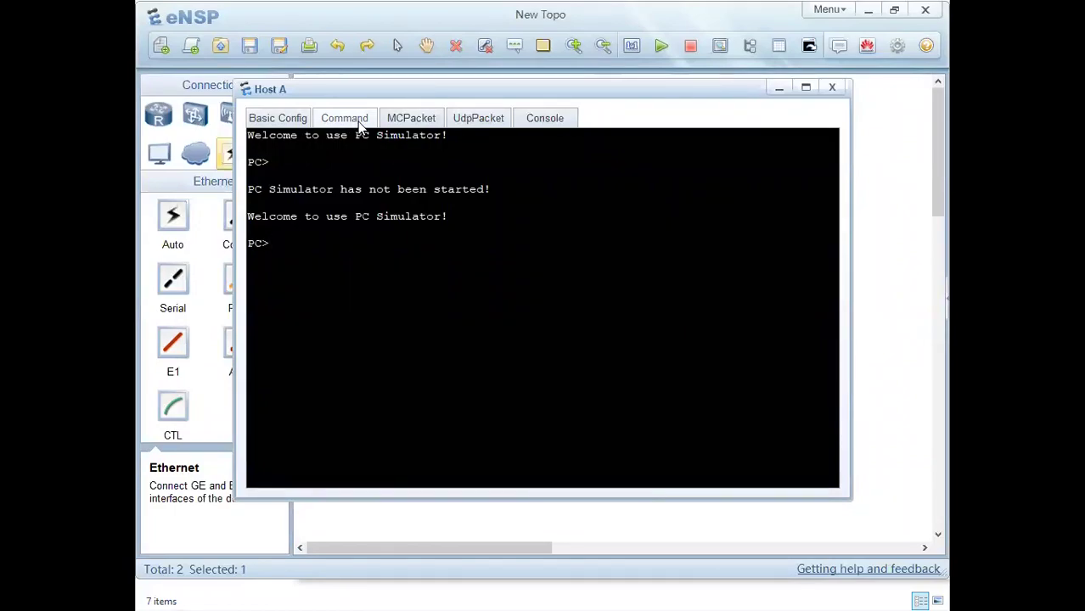
text(ping 192.168.1.2)
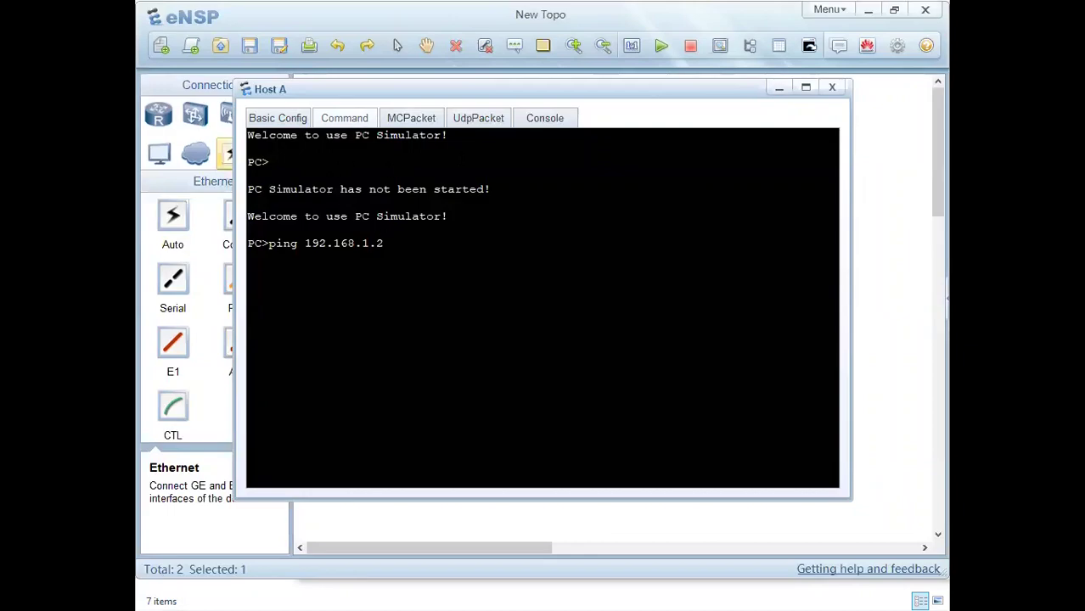
Arrange Host A's command window beside the Wireshark capture and run ping 192.168.1.2
key(alt+Tab)
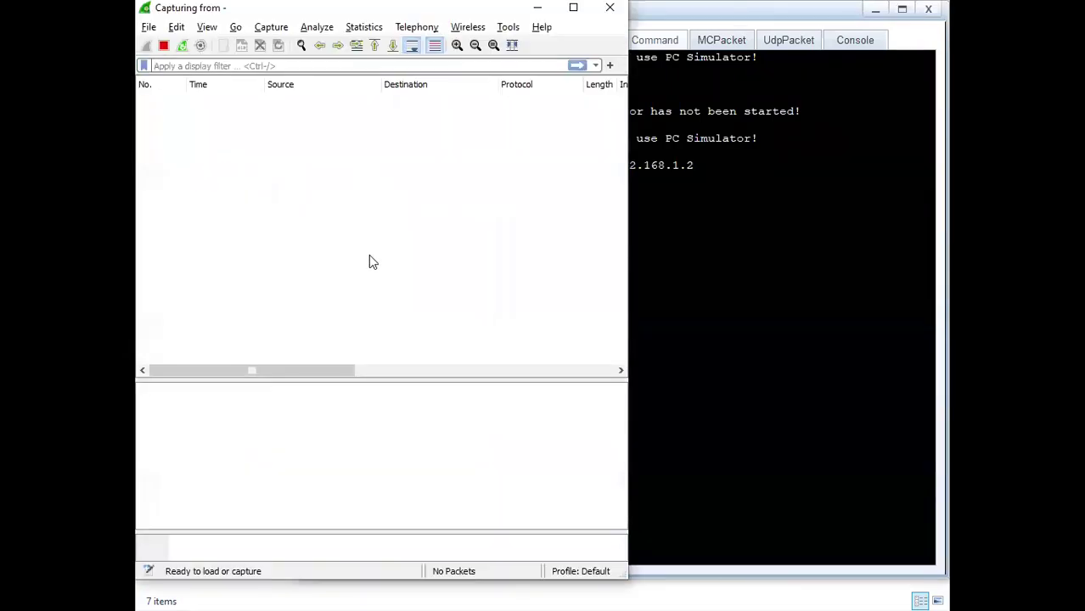
key(alt+Tab)
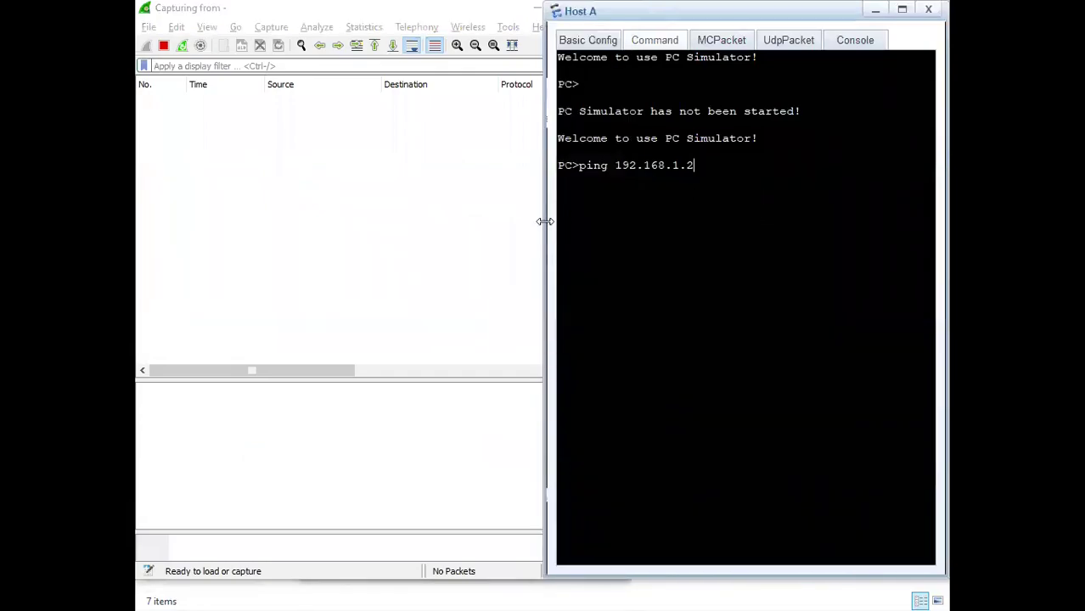
drag(545, 221, 661, 222)
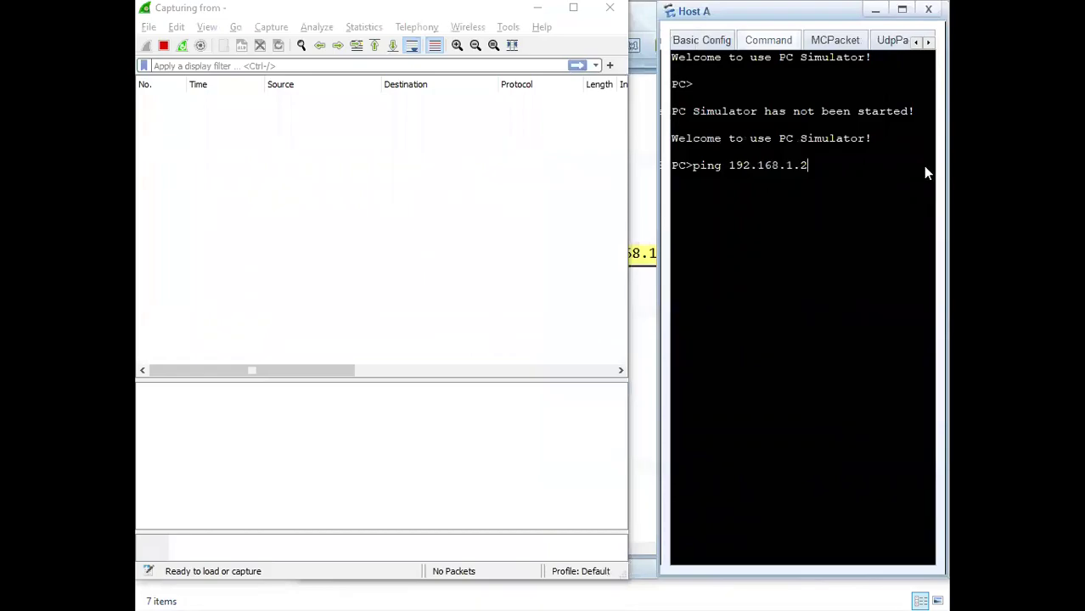
key(Return)
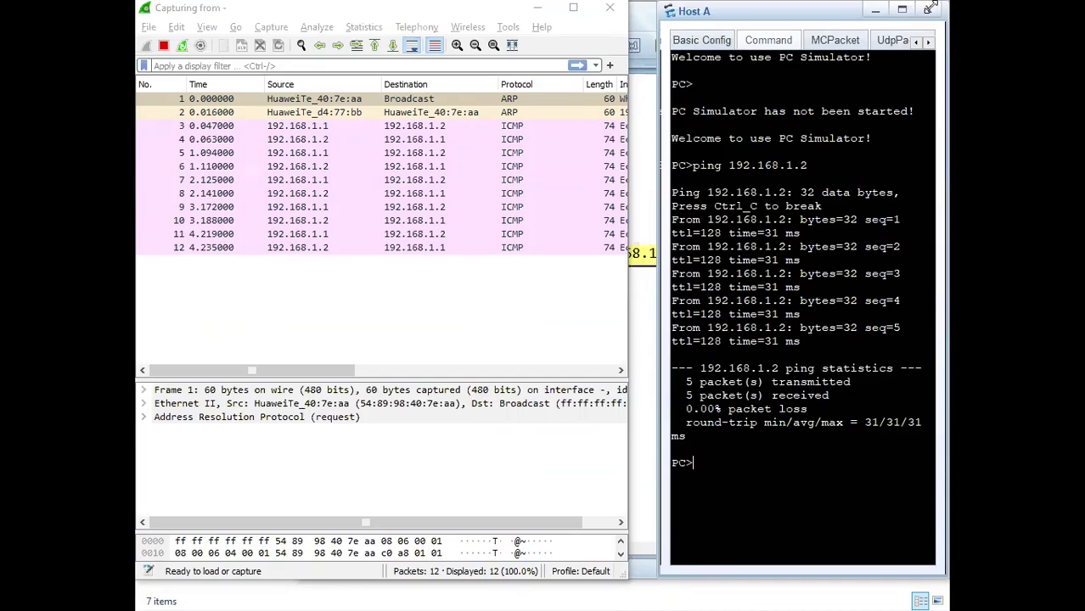
Maximize Host A's window and examine the ping command, its replies' bytes, seq, ttl and time fields, and the ping statistics
click(903, 9)
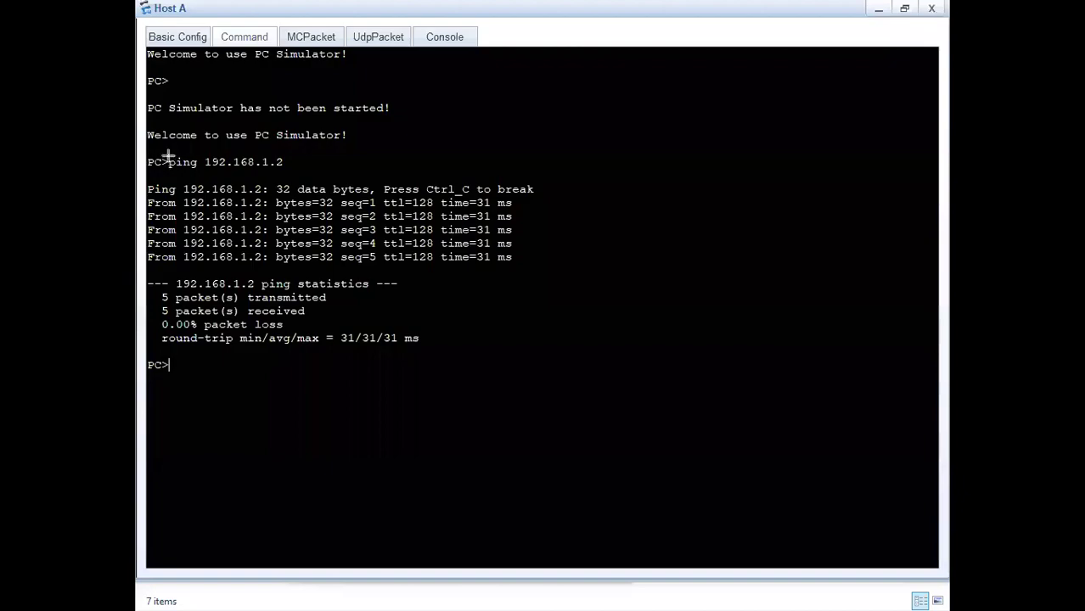
drag(168, 156, 293, 168)
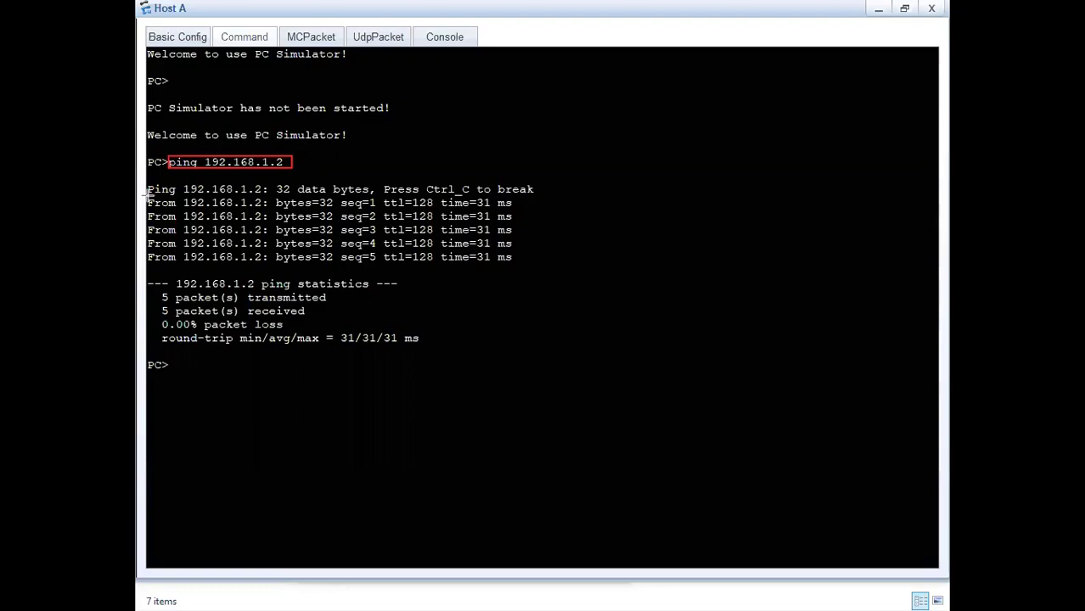
mouse_move(144, 194)
mouse_down()
mouse_move(383, 224)
mouse_move(480, 277)
mouse_move(544, 263)
mouse_up()
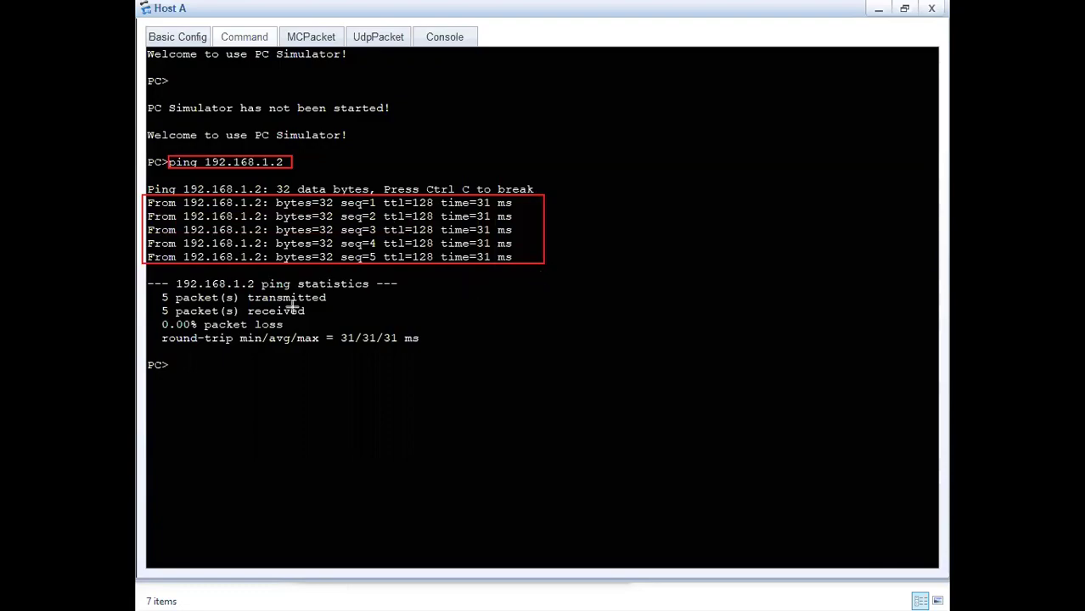
mouse_move(151, 289)
mouse_down()
mouse_move(381, 323)
mouse_move(439, 357)
mouse_move(449, 349)
mouse_up()
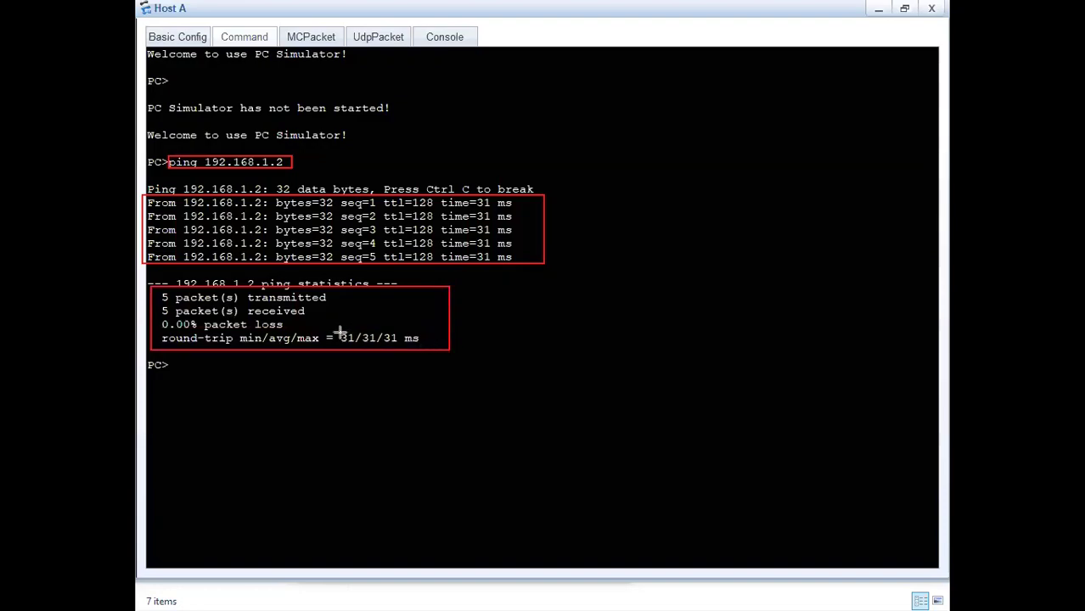
drag(339, 325, 400, 349)
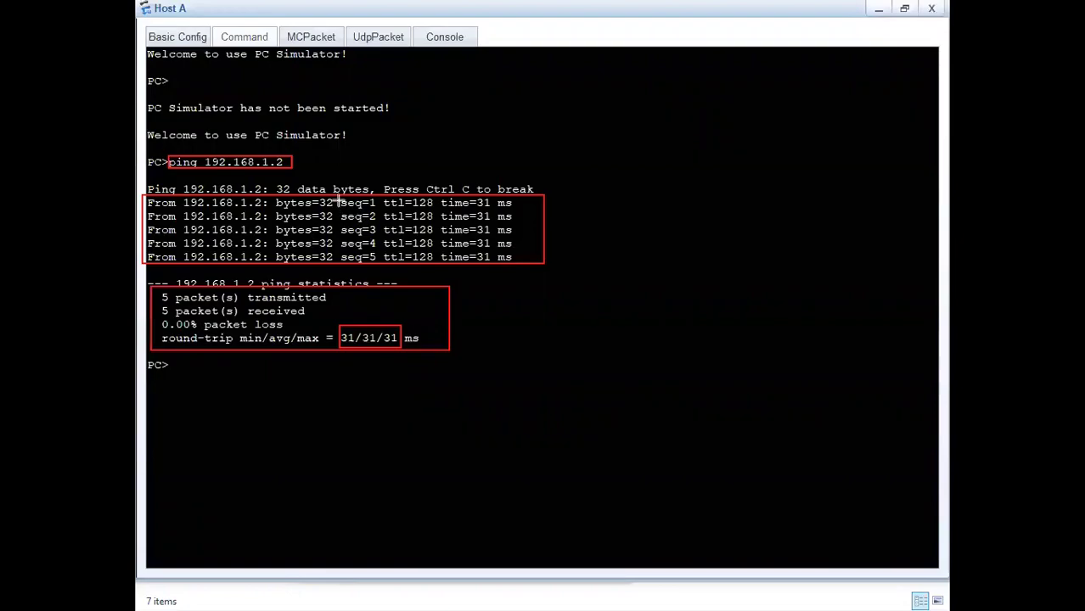
mouse_move(340, 196)
mouse_down()
mouse_move(386, 258)
mouse_move(379, 263)
mouse_up()
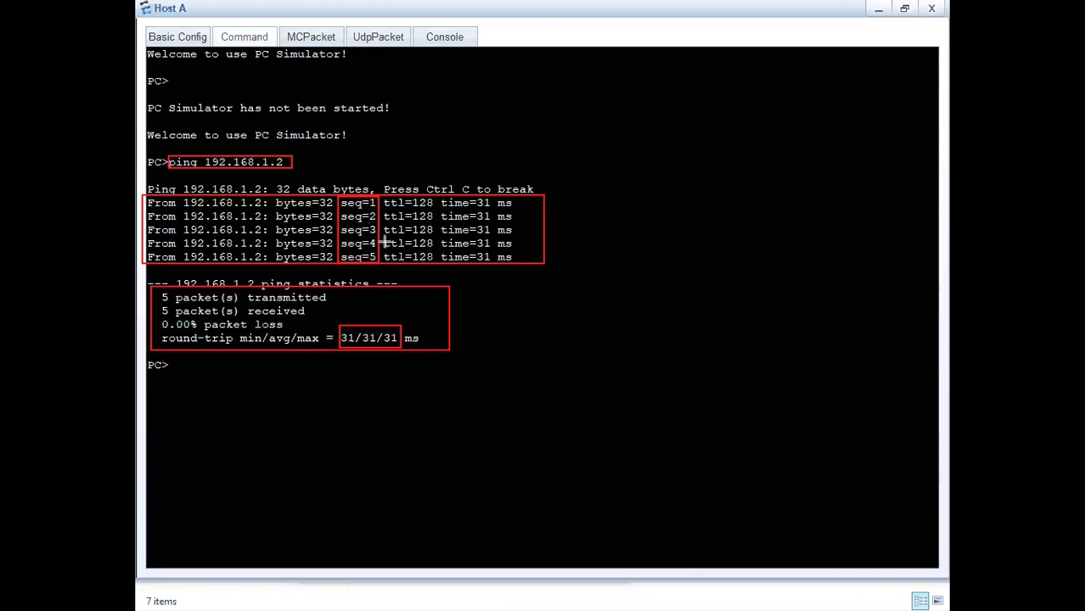
mouse_move(380, 197)
mouse_down()
mouse_move(398, 240)
mouse_move(427, 248)
mouse_move(434, 265)
mouse_up()
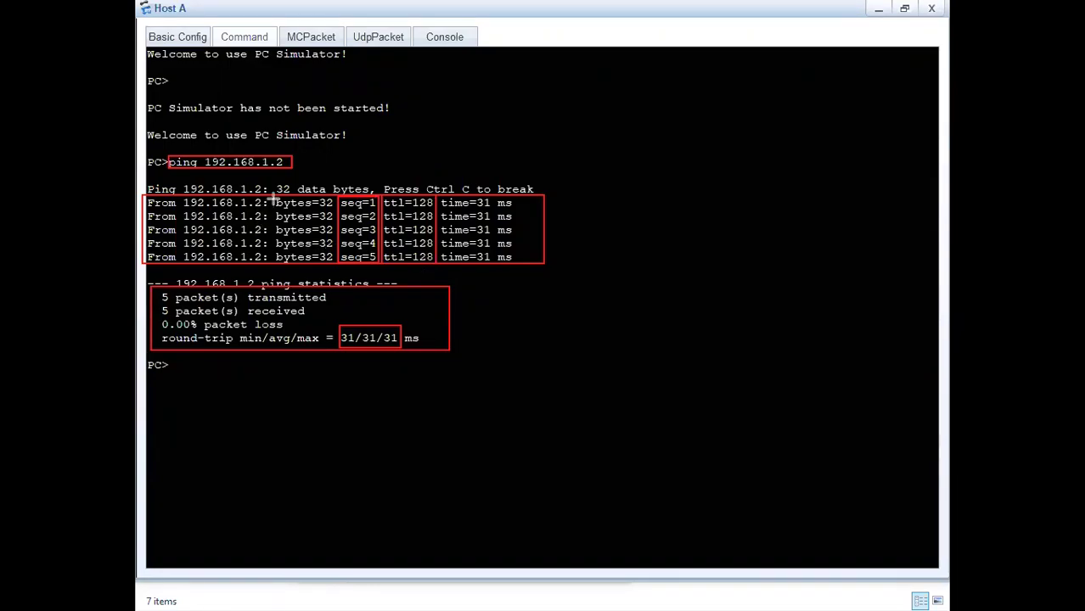
mouse_move(271, 196)
mouse_down()
mouse_move(321, 262)
mouse_move(338, 265)
mouse_up()
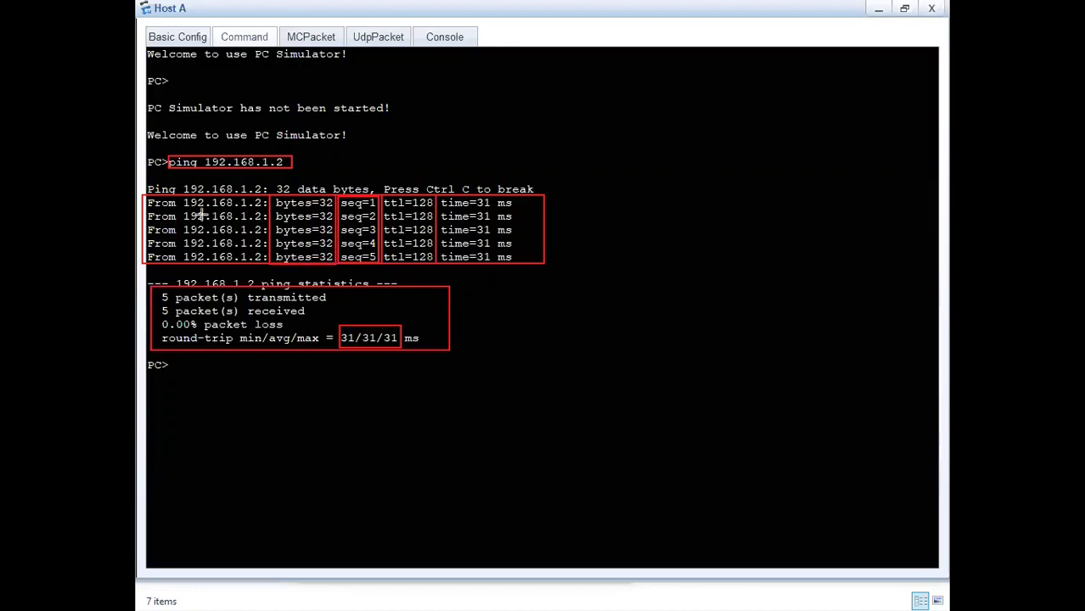
drag(182, 197, 264, 264)
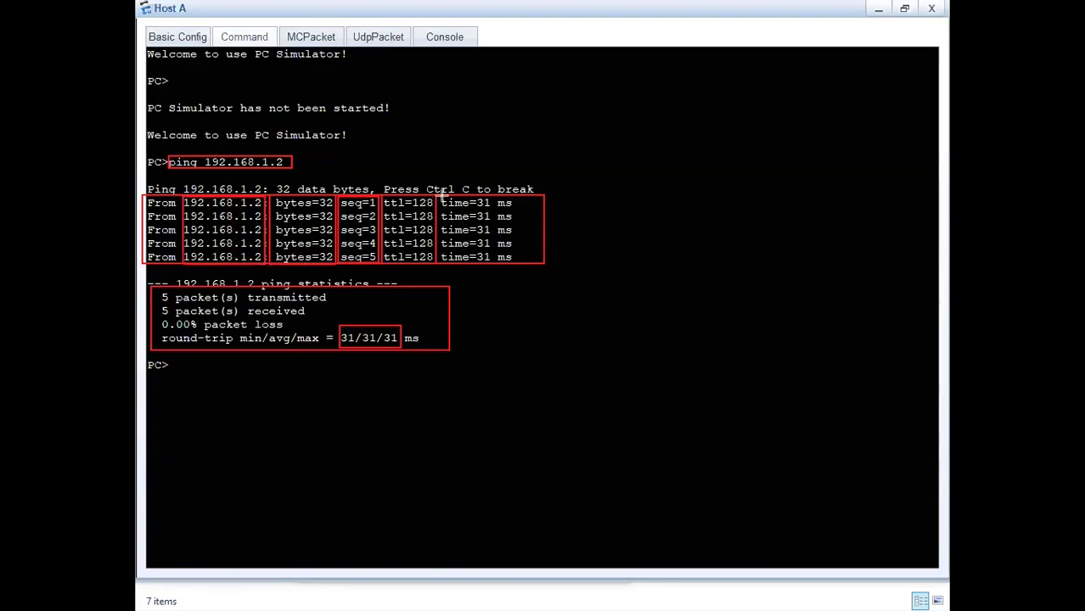
drag(436, 196, 516, 263)
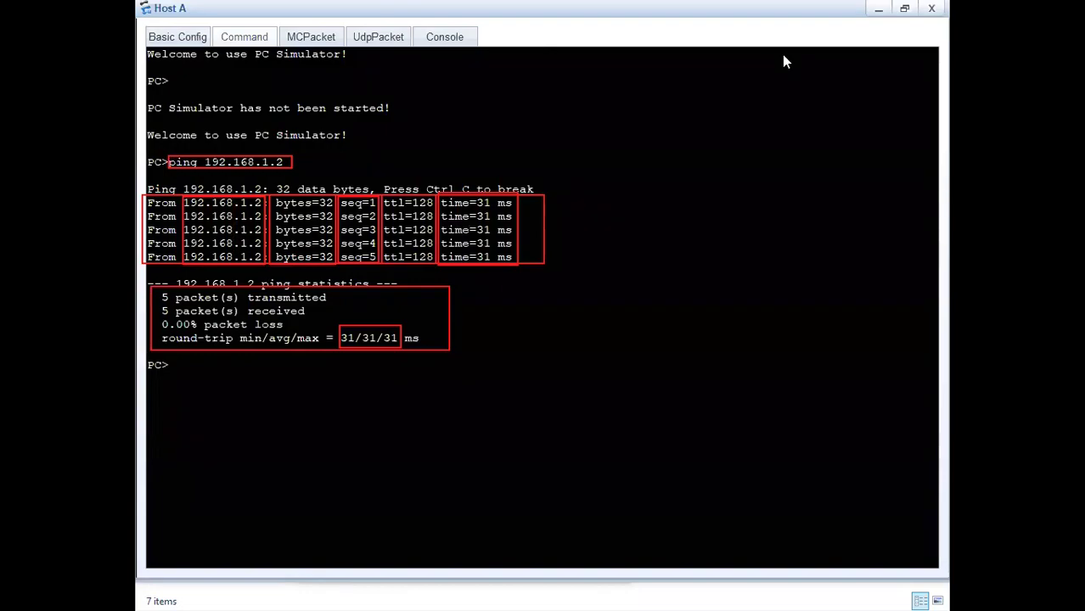
key(e)
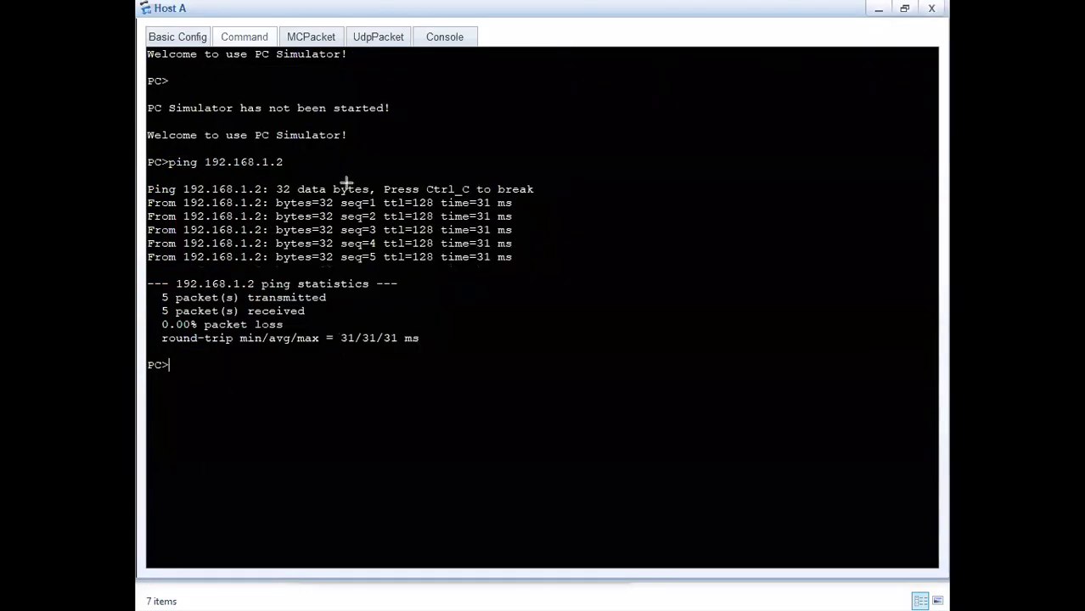
Switch to the Wireshark capture, move its window into view and maximize it
key(alt+Tab)
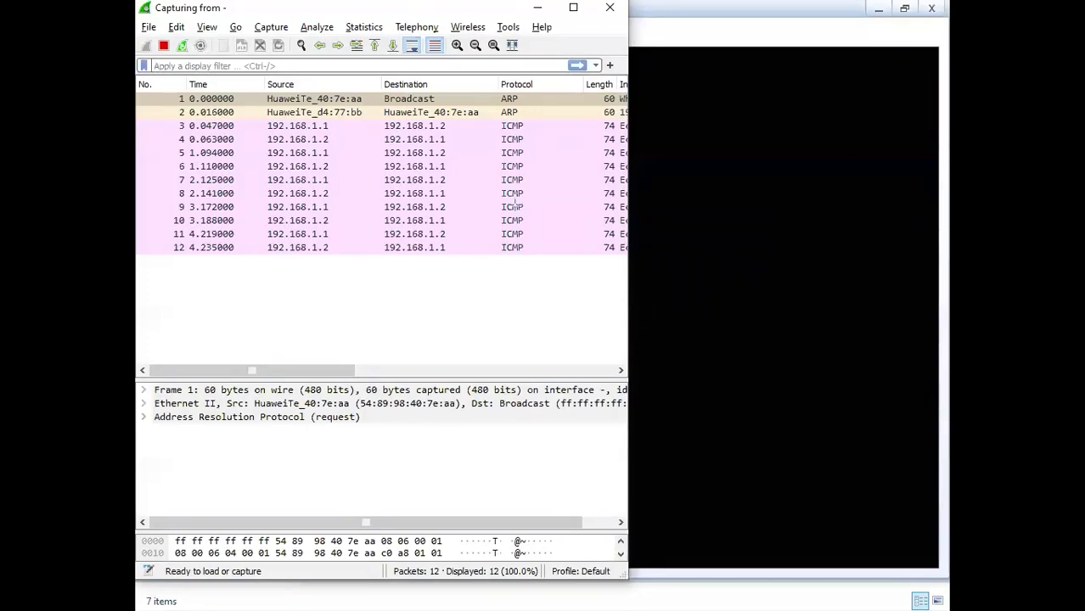
key(Right)
key(Right)
key(Right)
key(Right)
key(Right)
key(Right)
key(Right)
key(Right)
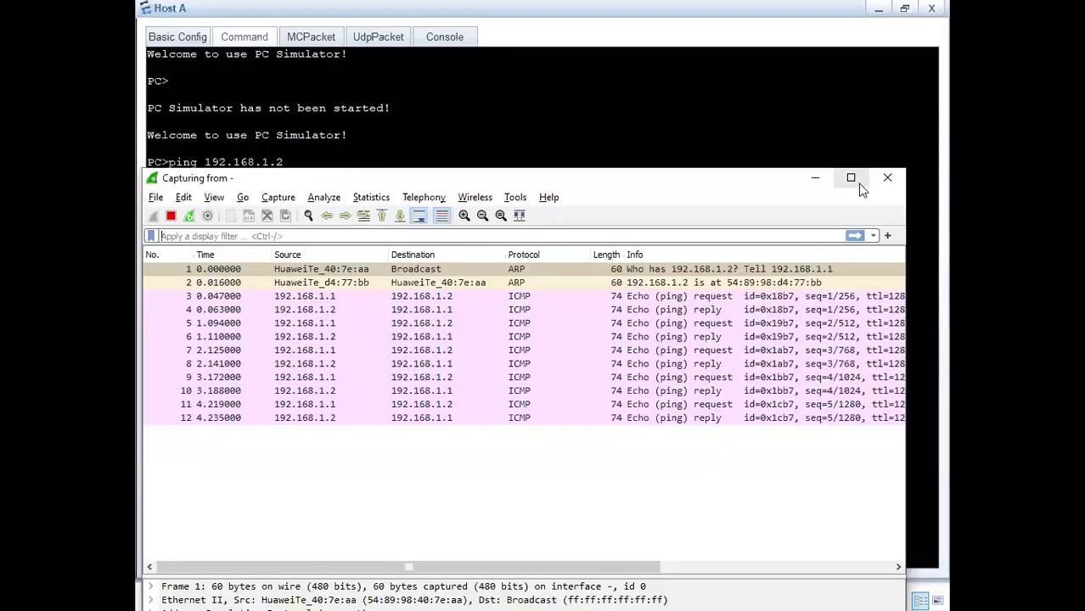
click(847, 178)
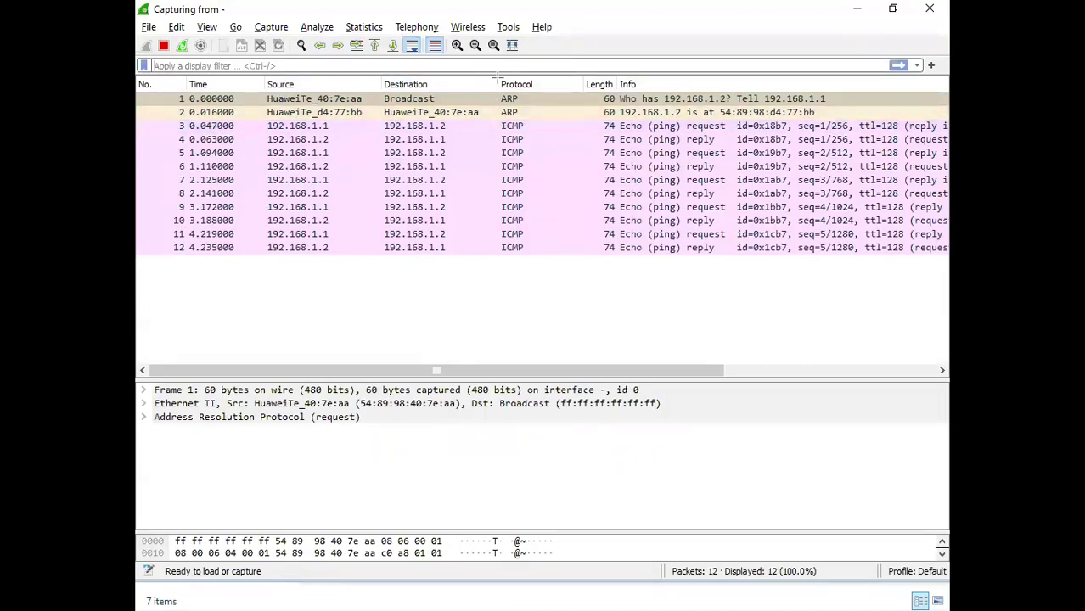
Examine the protocol, destination and info of the ARP packets at the start of the capture
drag(499, 76, 540, 124)
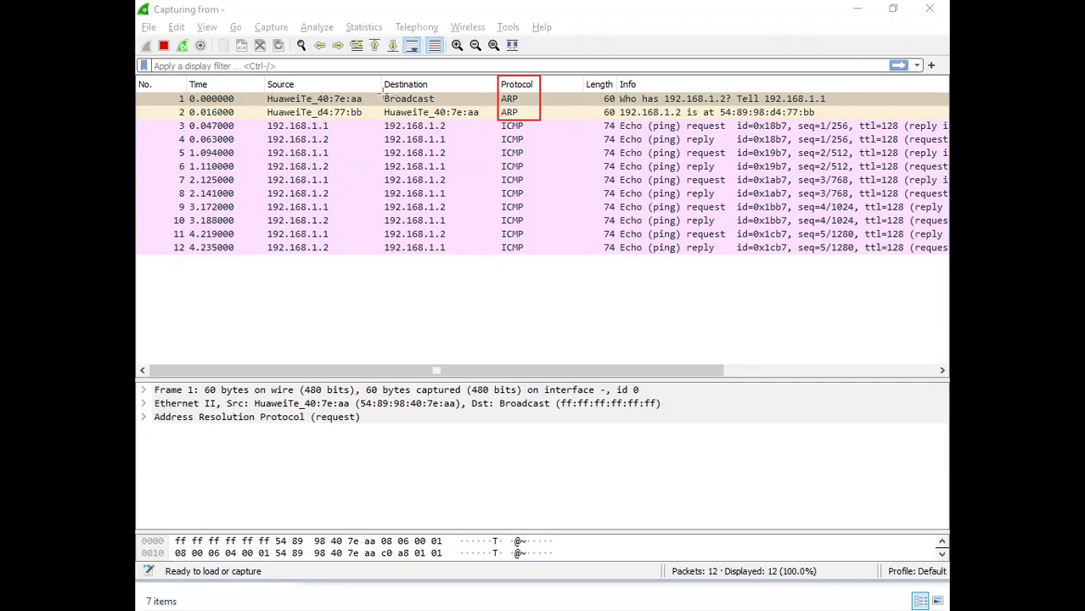
drag(382, 93, 458, 107)
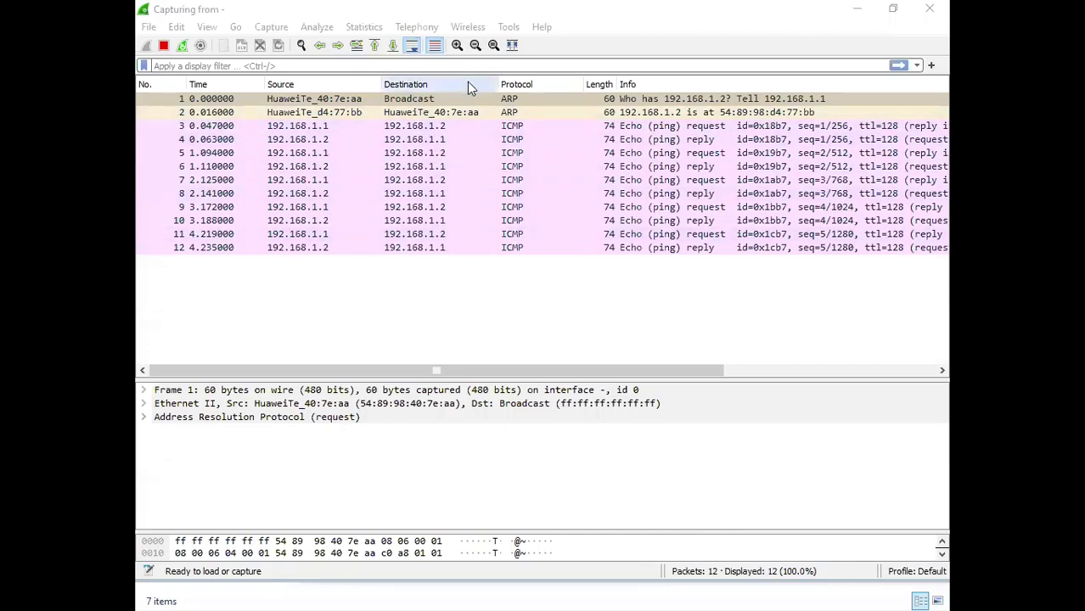
click(444, 99)
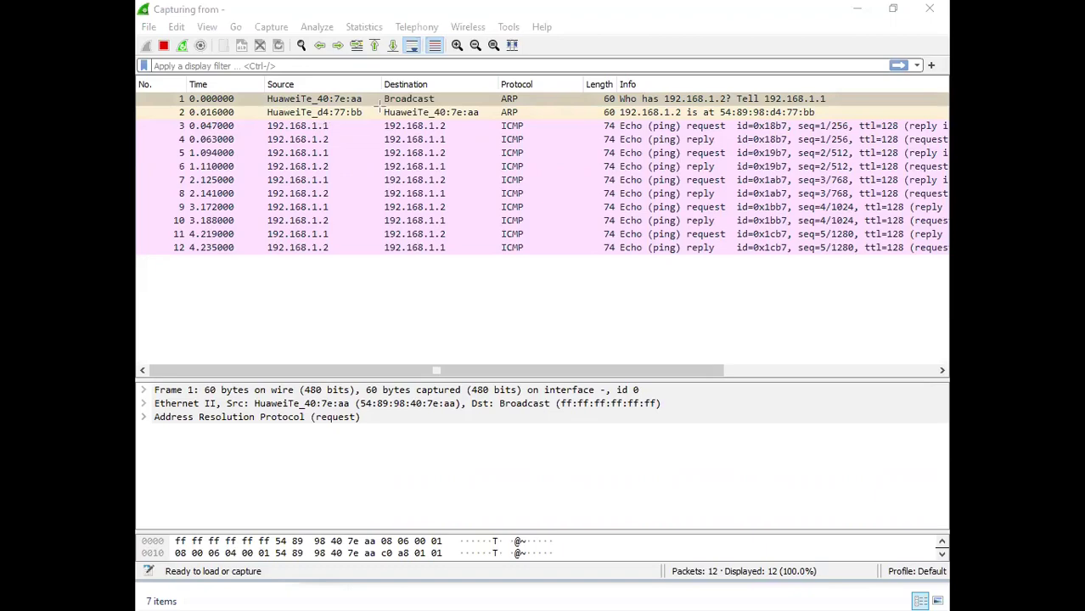
drag(381, 107, 523, 105)
drag(600, 106, 835, 106)
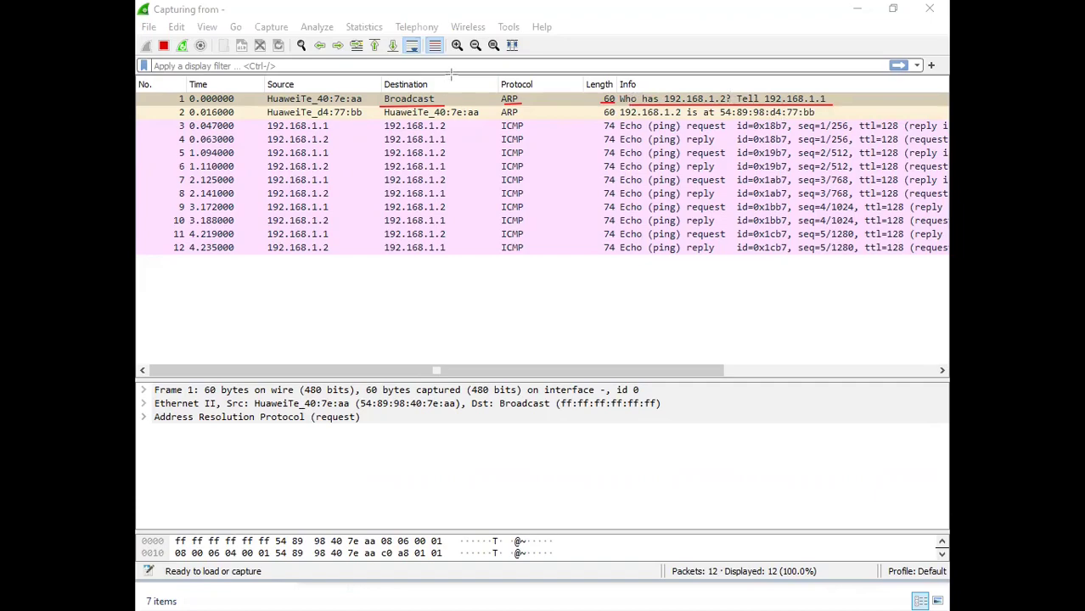
key(Escape)
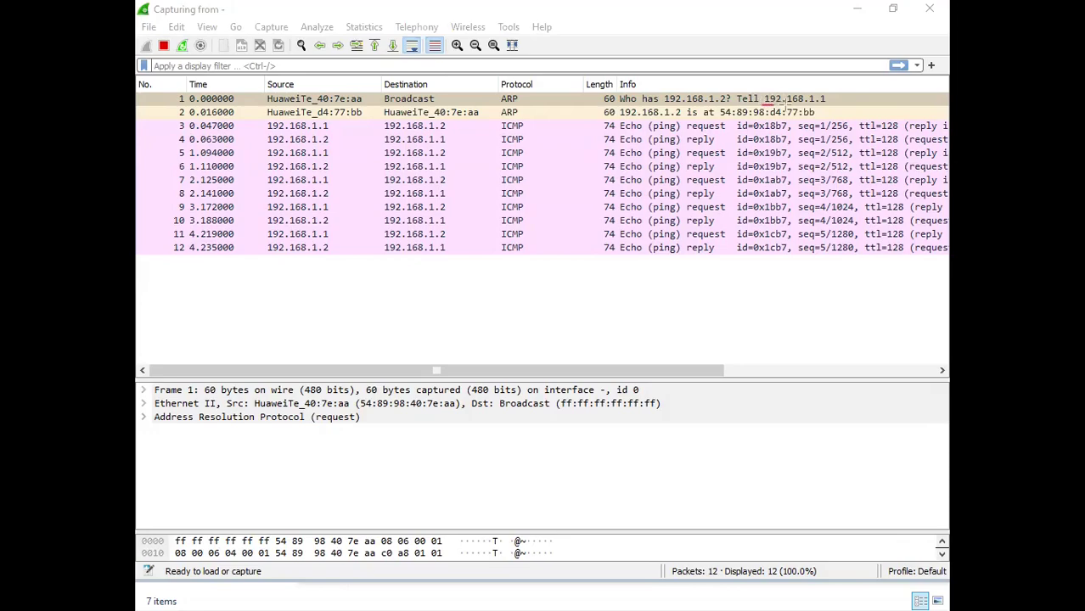
drag(764, 108, 820, 108)
key(Escape)
Select the ARP request, enlarge the packet details area and inspect its Frame, Address Resolution Protocol and Ethernet II details
click(223, 99)
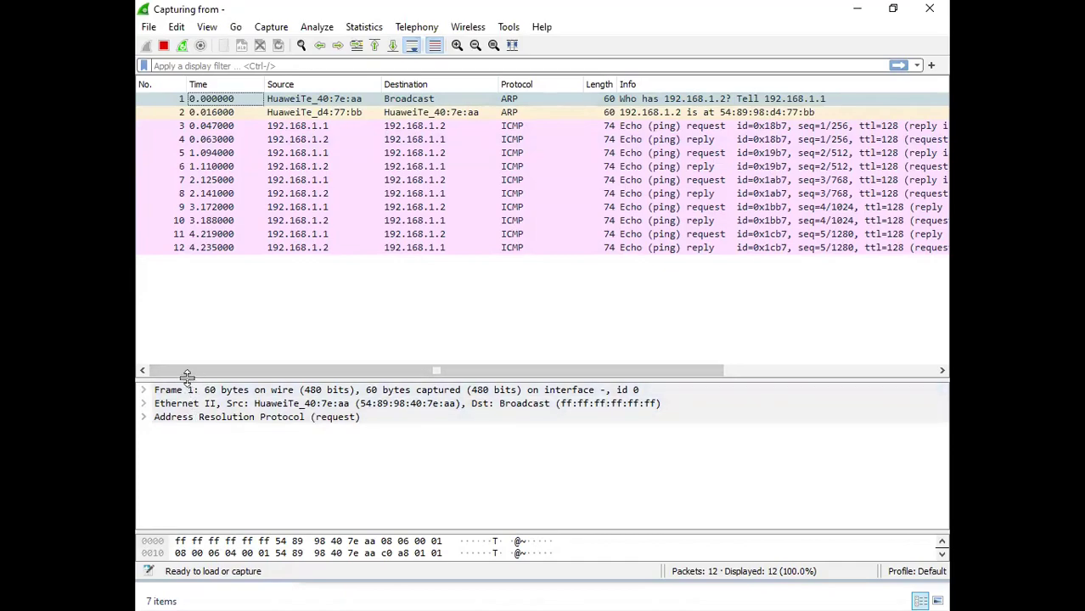
drag(187, 376, 217, 199)
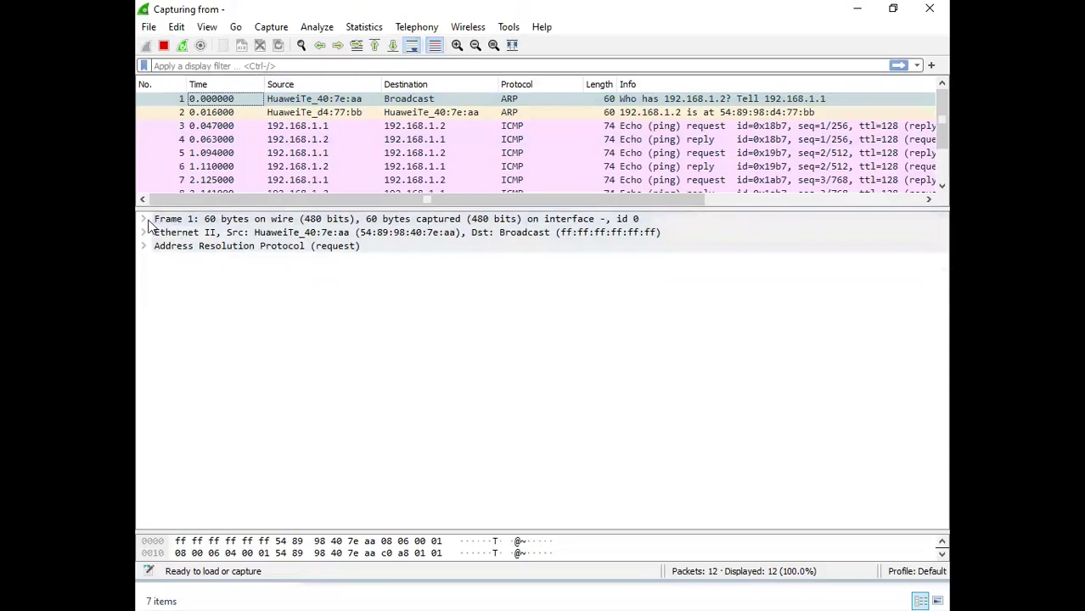
click(144, 219)
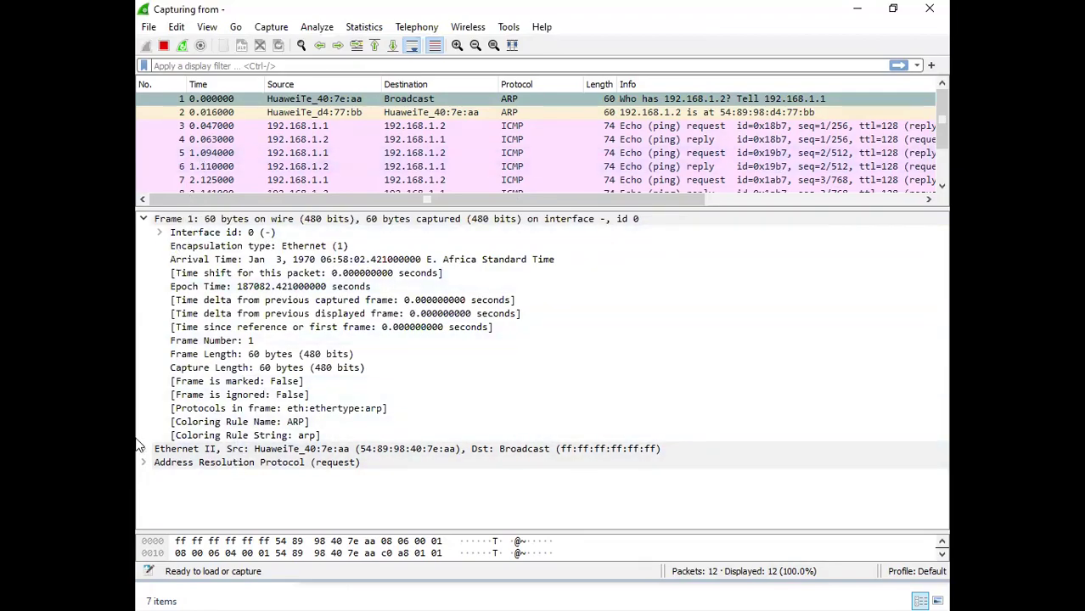
click(144, 409)
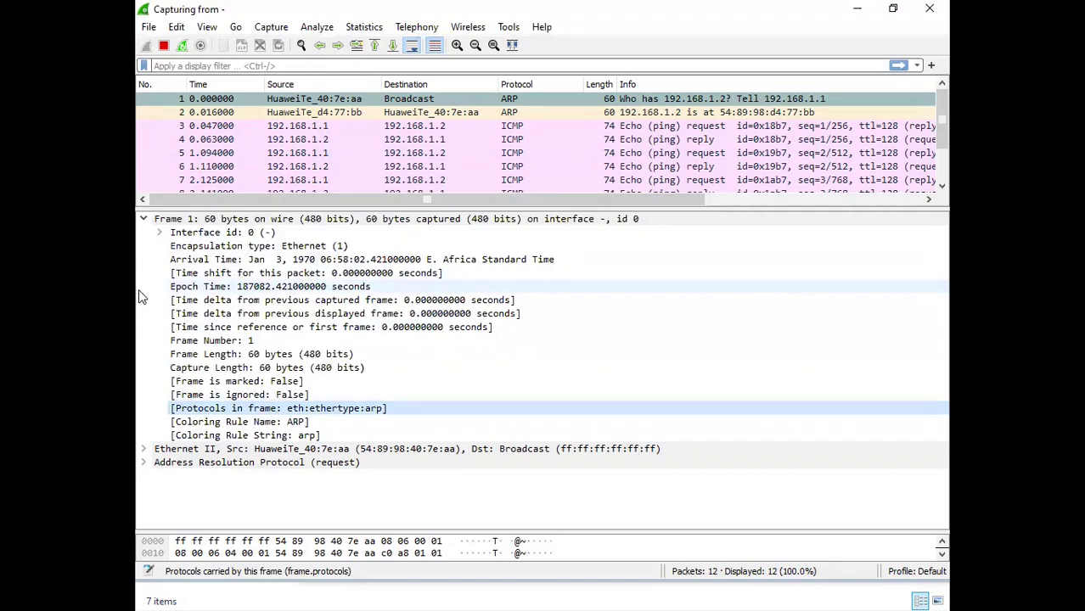
click(144, 219)
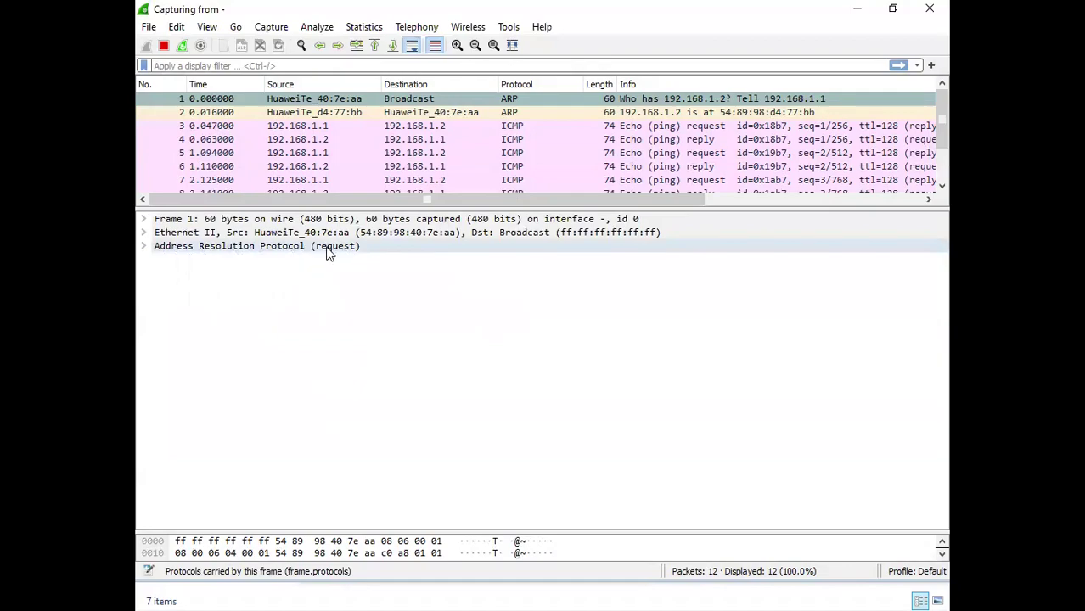
click(145, 247)
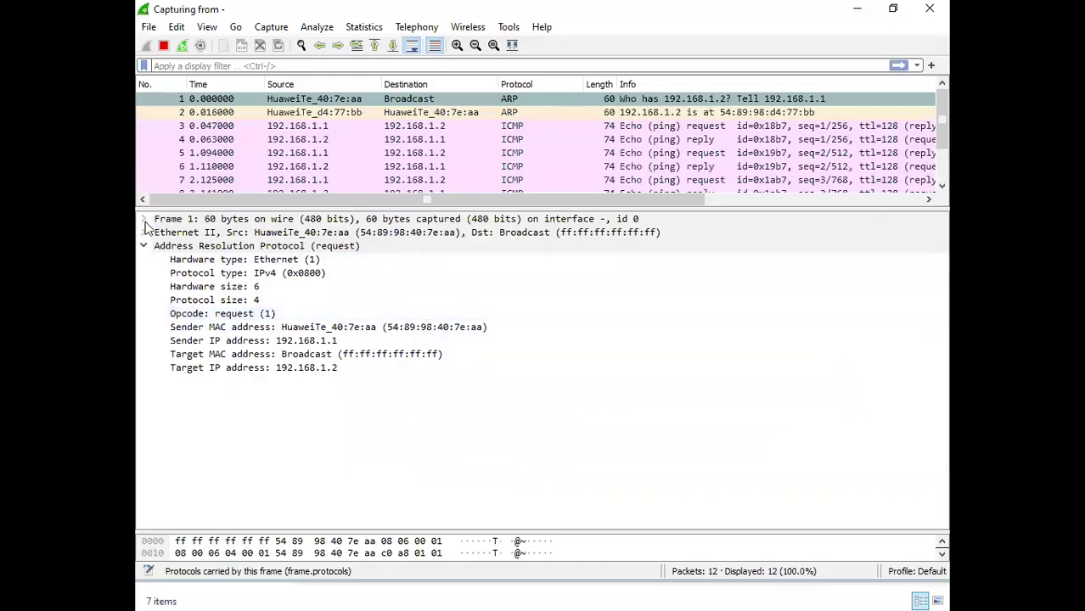
click(143, 232)
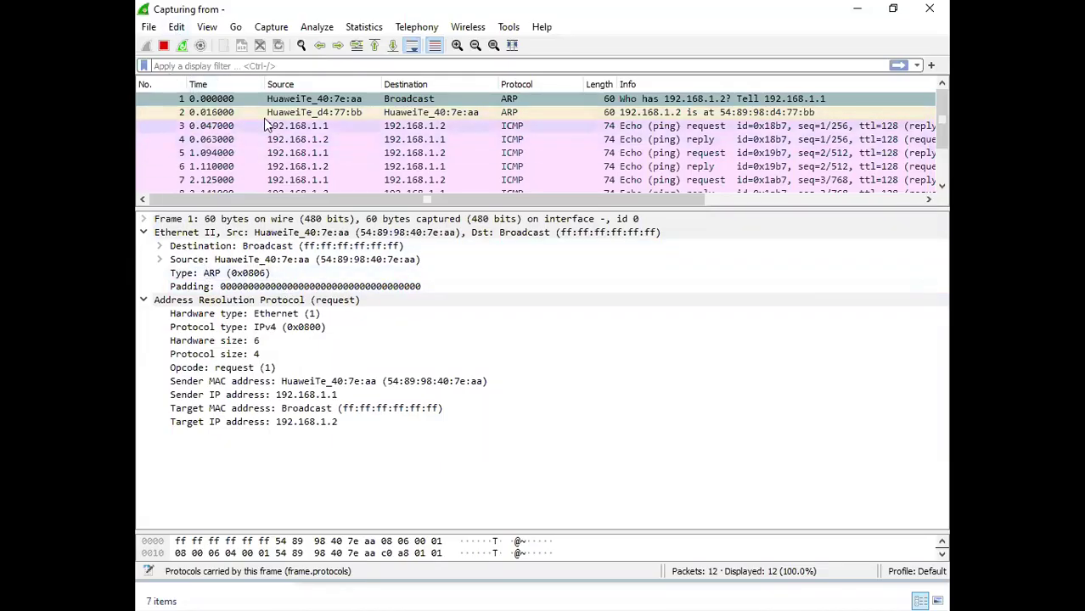
Select the ARP reply packet and inspect its Ethernet II and Address Resolution Protocol details
click(293, 114)
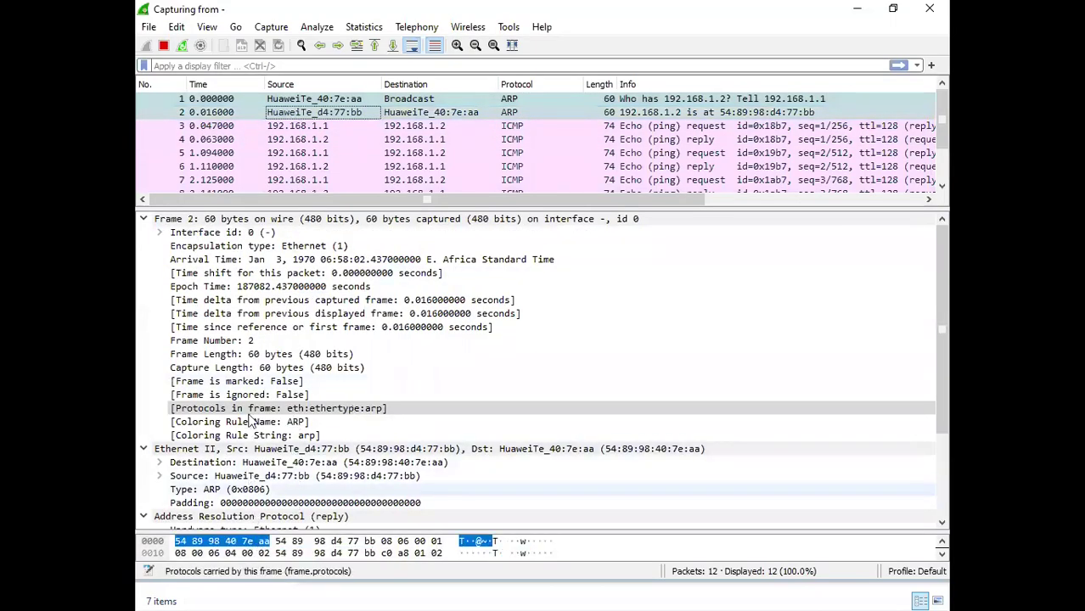
scroll(267, 306, down, 3)
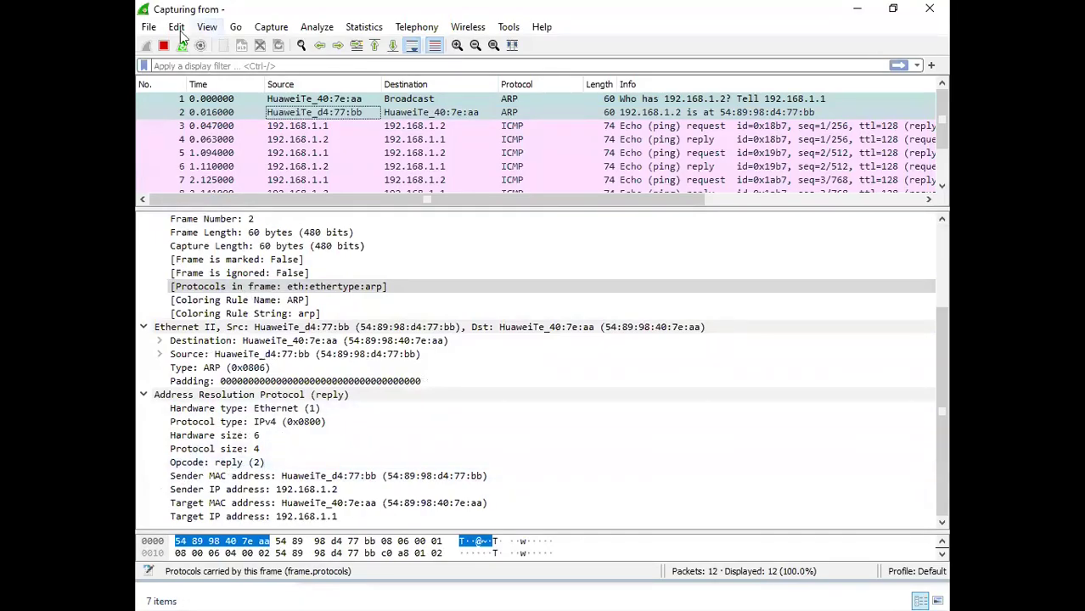
Select the first ICMP echo request packet and collapse its Frame and Ethernet II details
click(303, 128)
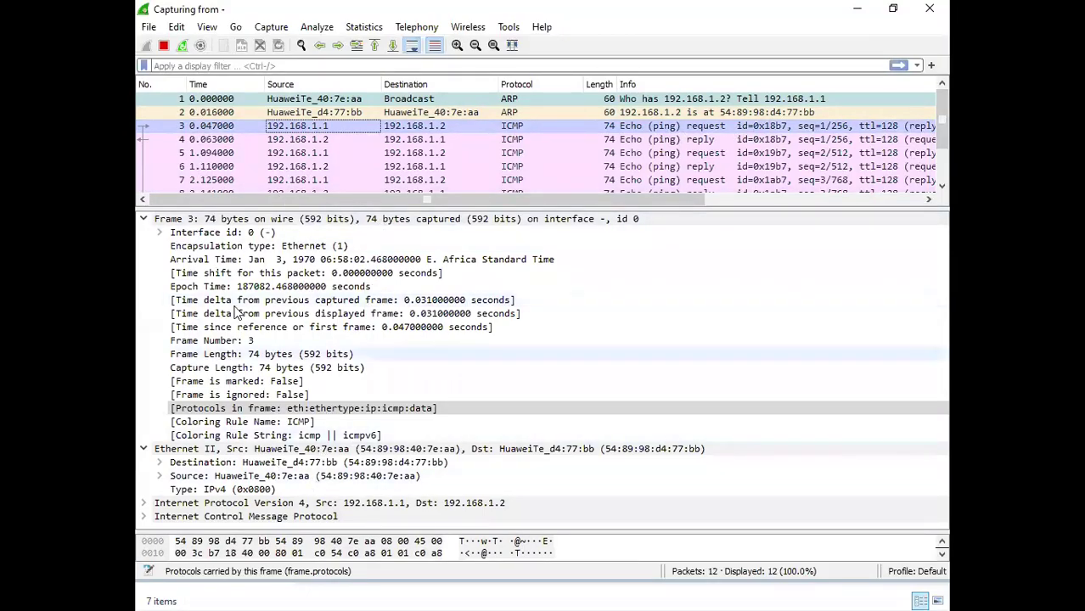
click(143, 219)
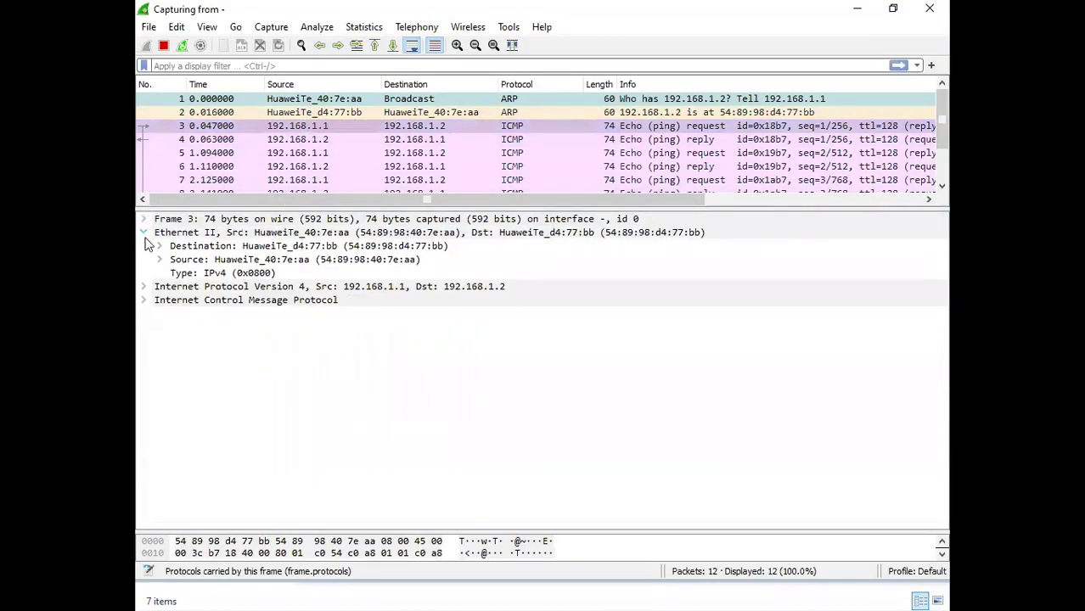
click(144, 233)
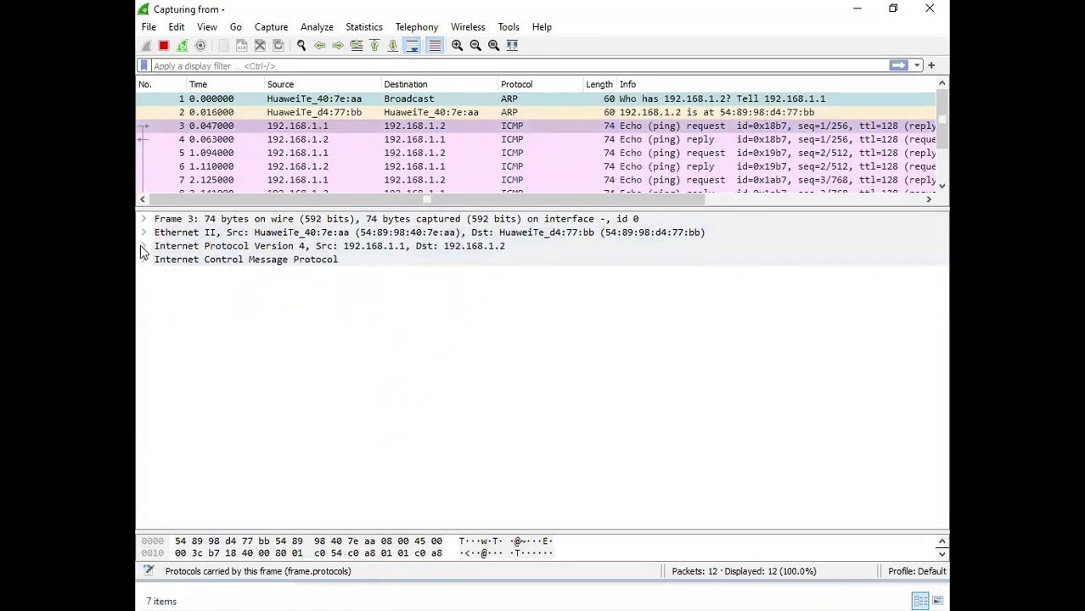
Expand the echo request's Internet Protocol Version 4 details and examine its version, header length, Differentiated Services Field and total length
click(144, 247)
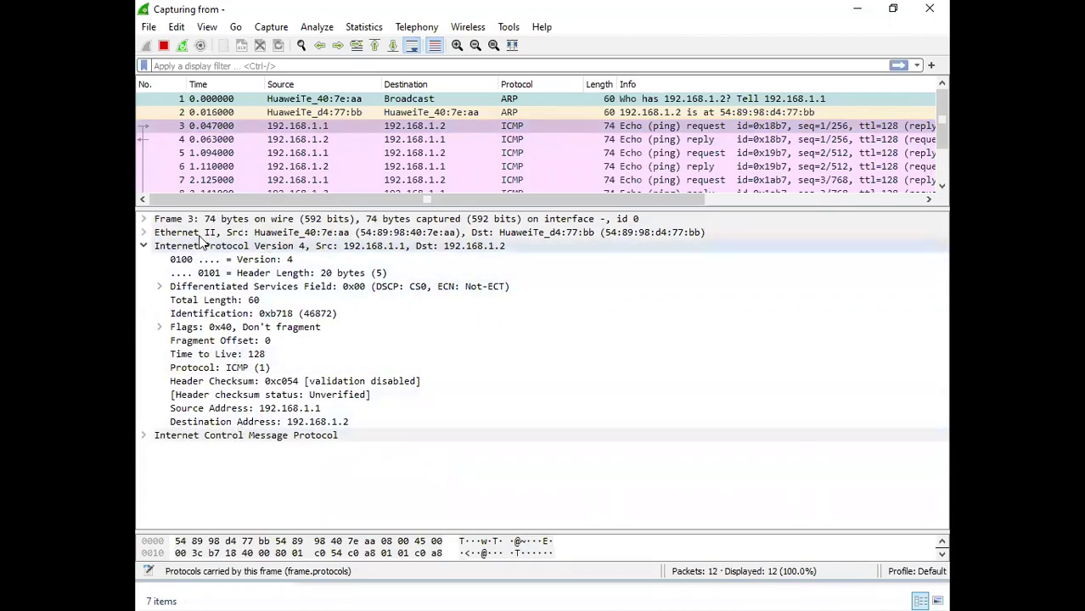
click(196, 423)
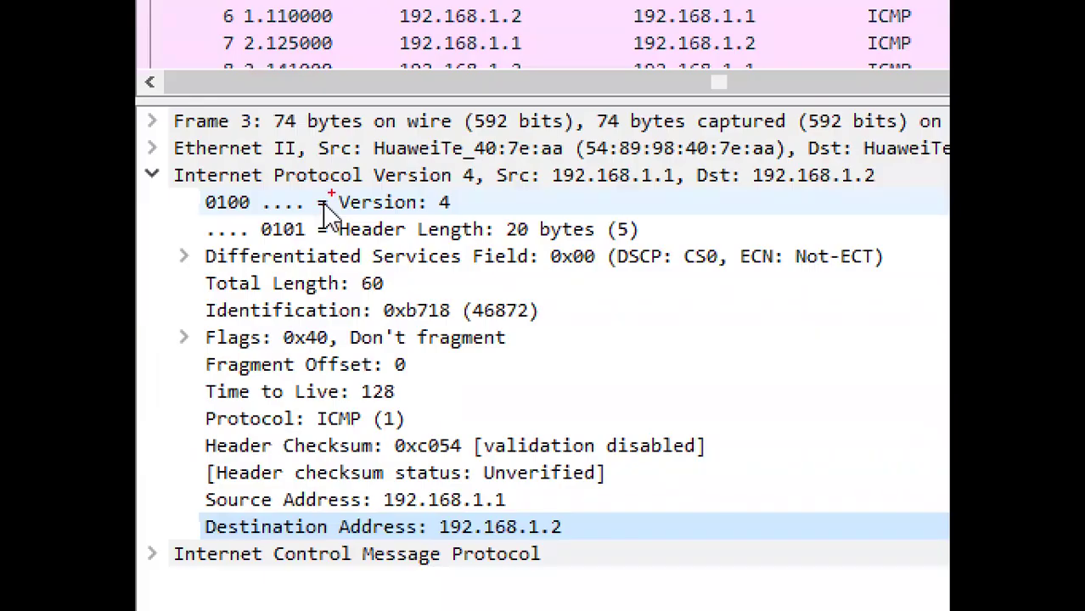
mouse_move(330, 192)
mouse_down()
mouse_move(383, 210)
mouse_move(473, 214)
mouse_up()
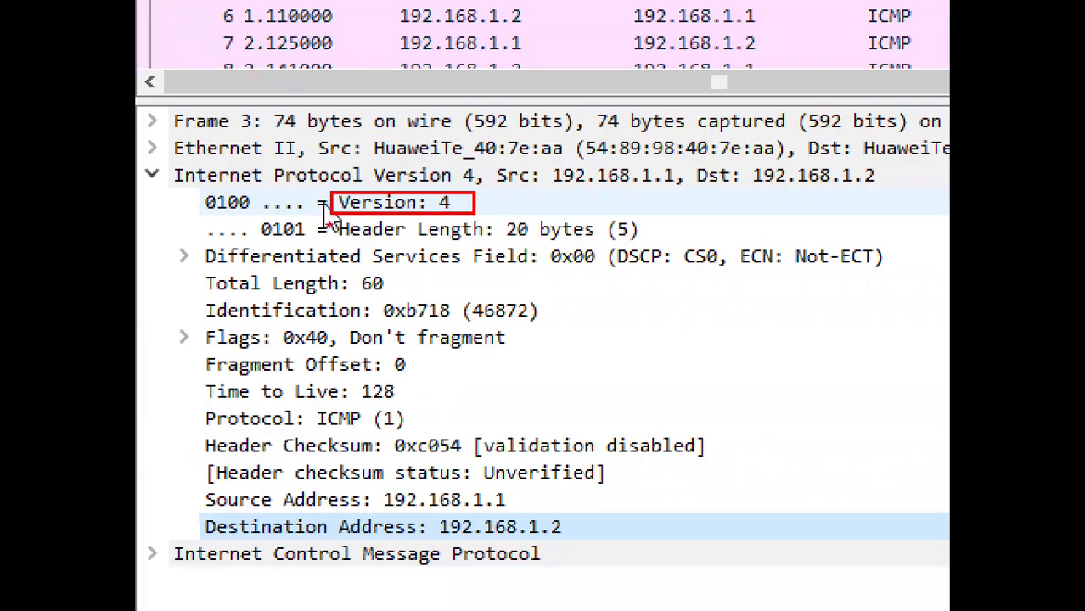
mouse_move(322, 214)
mouse_down()
mouse_move(469, 241)
mouse_move(603, 240)
mouse_up()
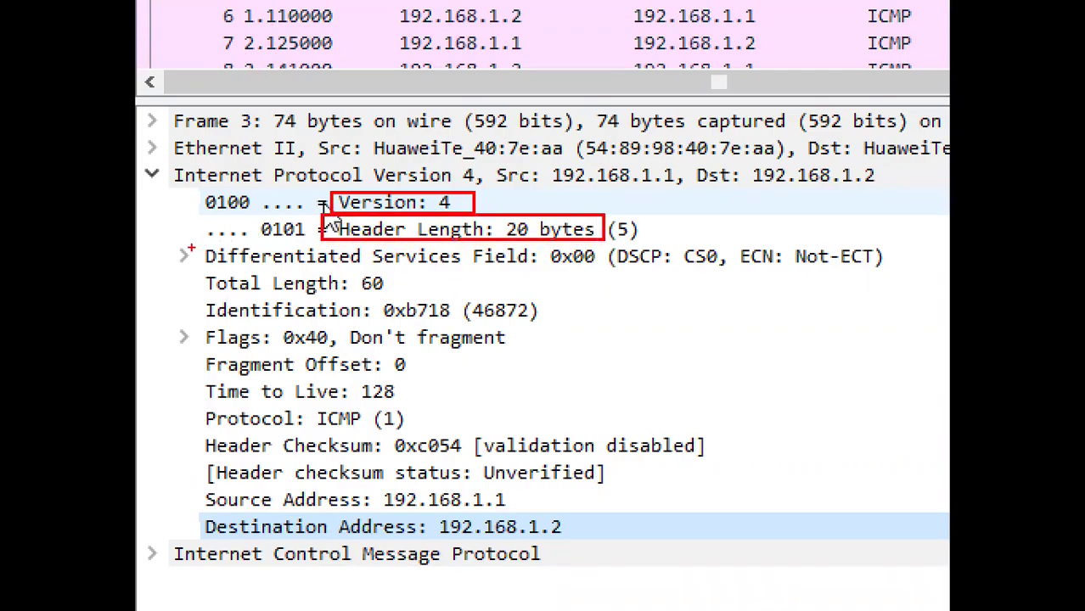
mouse_move(202, 244)
mouse_down()
mouse_move(387, 269)
mouse_move(600, 268)
mouse_up()
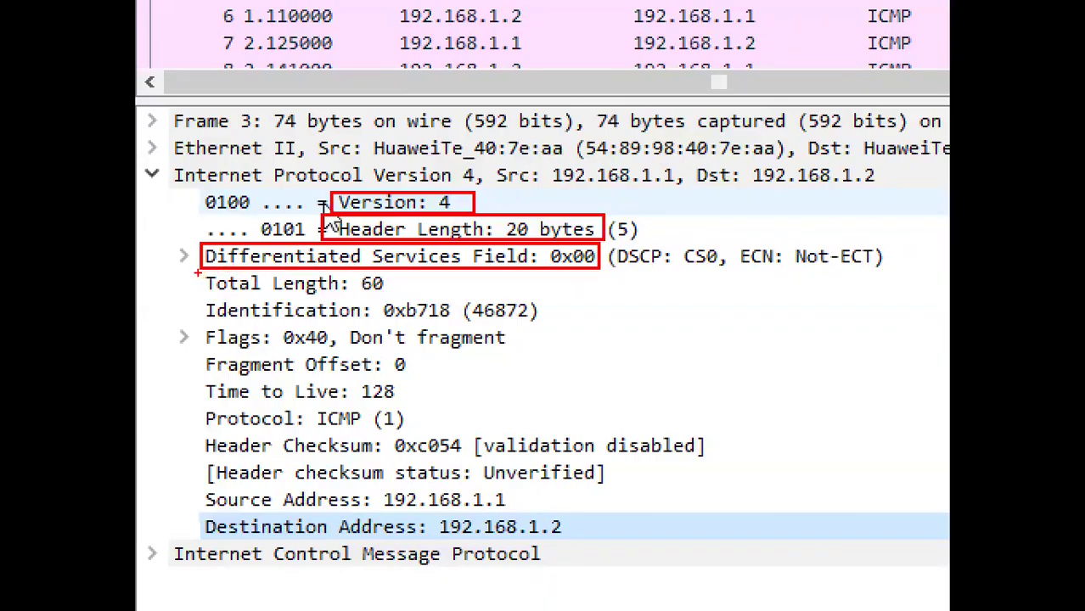
mouse_move(198, 272)
mouse_down()
mouse_move(318, 295)
mouse_move(397, 294)
mouse_up()
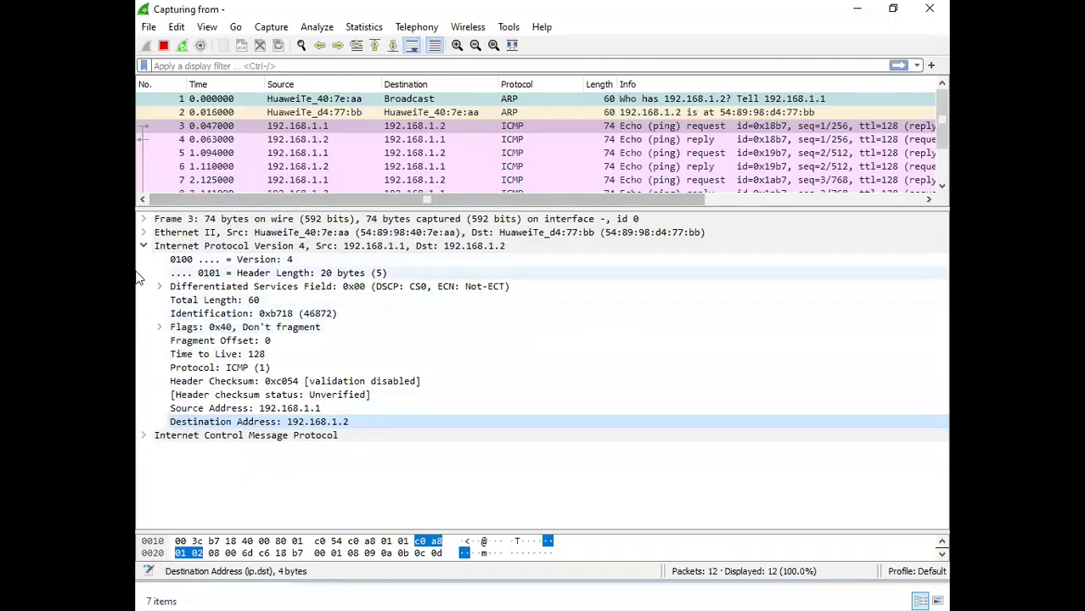
Inspect the echo request's Internet Control Message Protocol details with the IPv4 section collapsed, and select the first ICMP echo reply packet
click(143, 246)
click(144, 260)
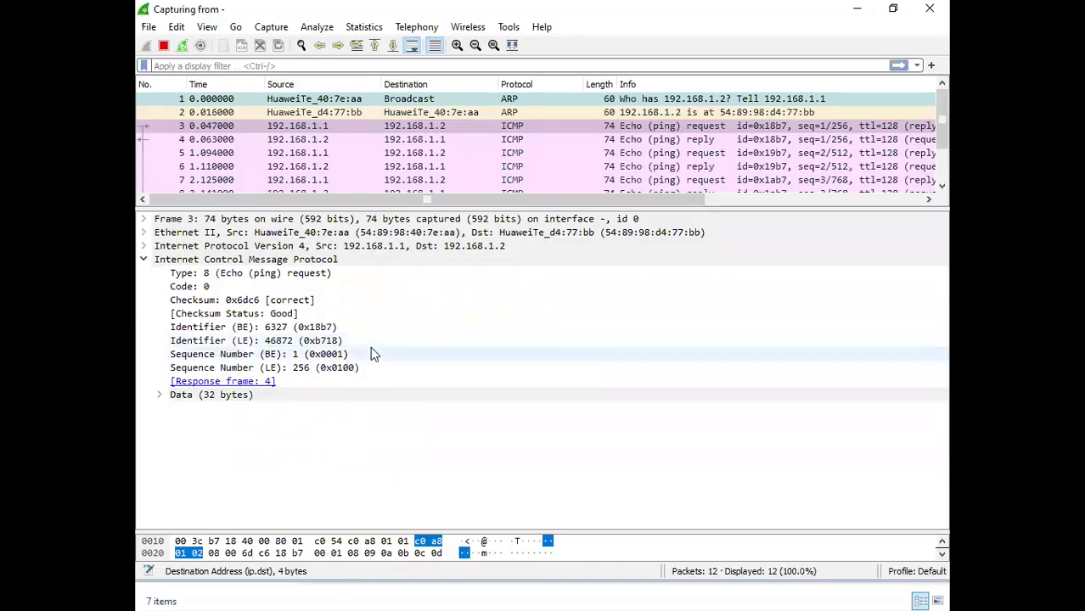
click(297, 140)
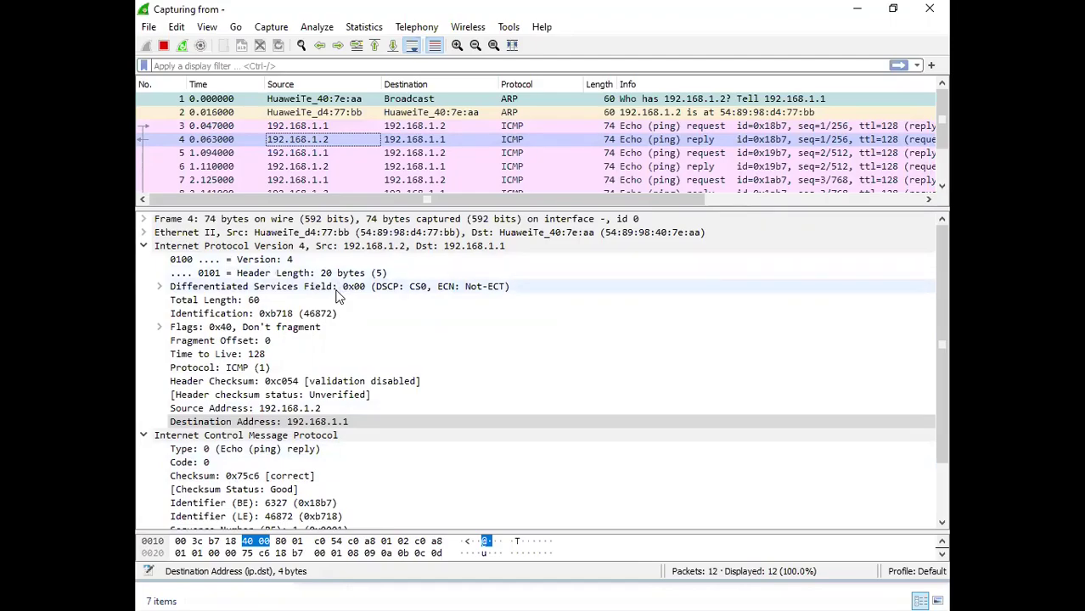
Minimize the Wireshark capture, accept the folder for the recorded files and switch to the eNSP topology
key(super)
key(super)
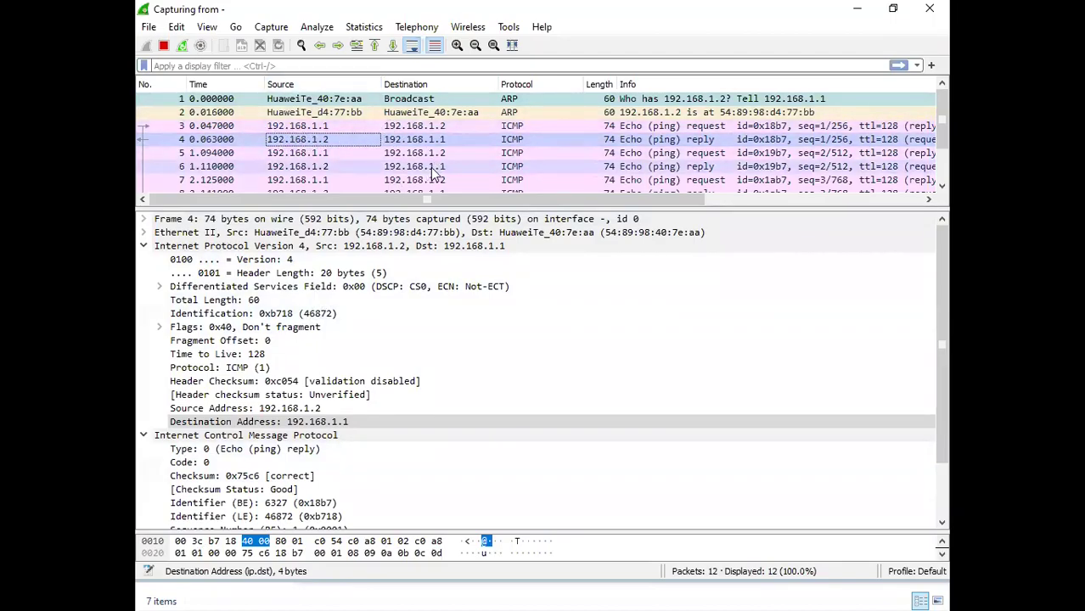
click(853, 13)
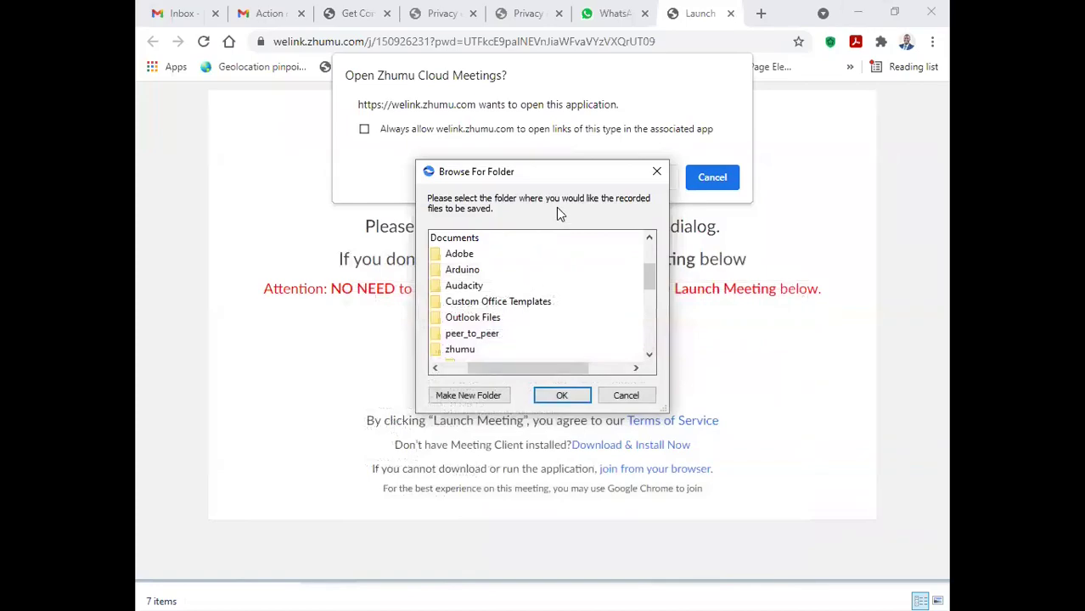
click(565, 396)
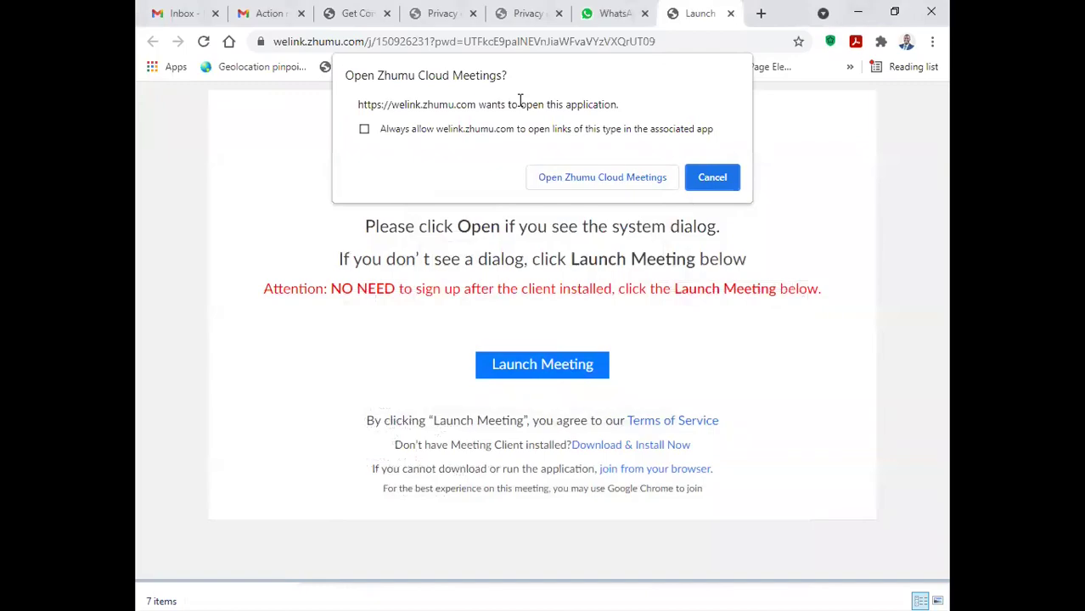
key(alt+Tab)
key(Tab)
key(Tab)
key(Tab)
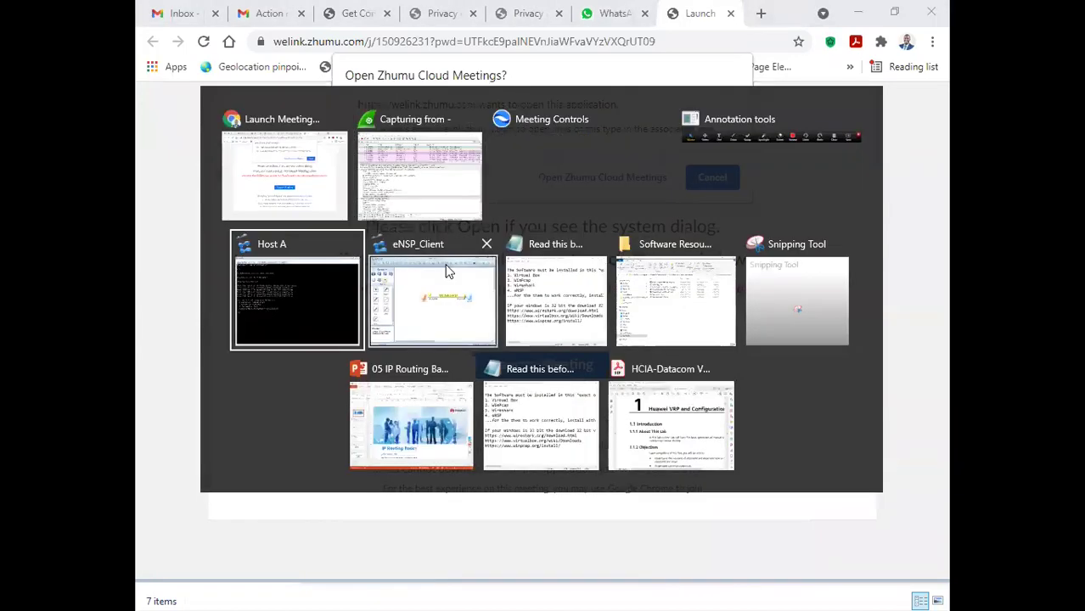
click(448, 270)
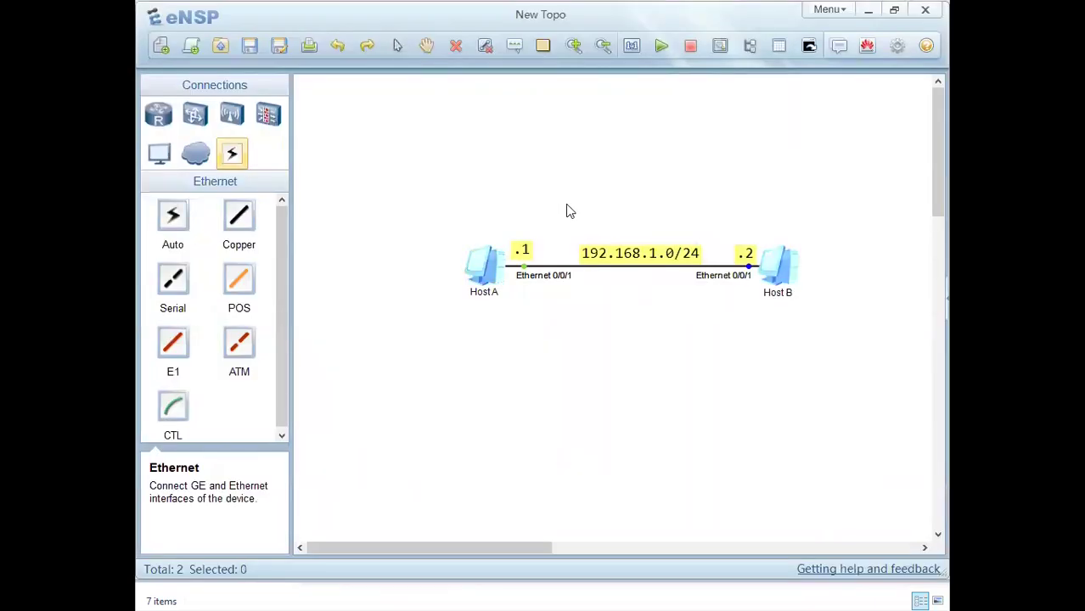
Open Host A's command line and display its ARP table with arp -a
double_click(494, 267)
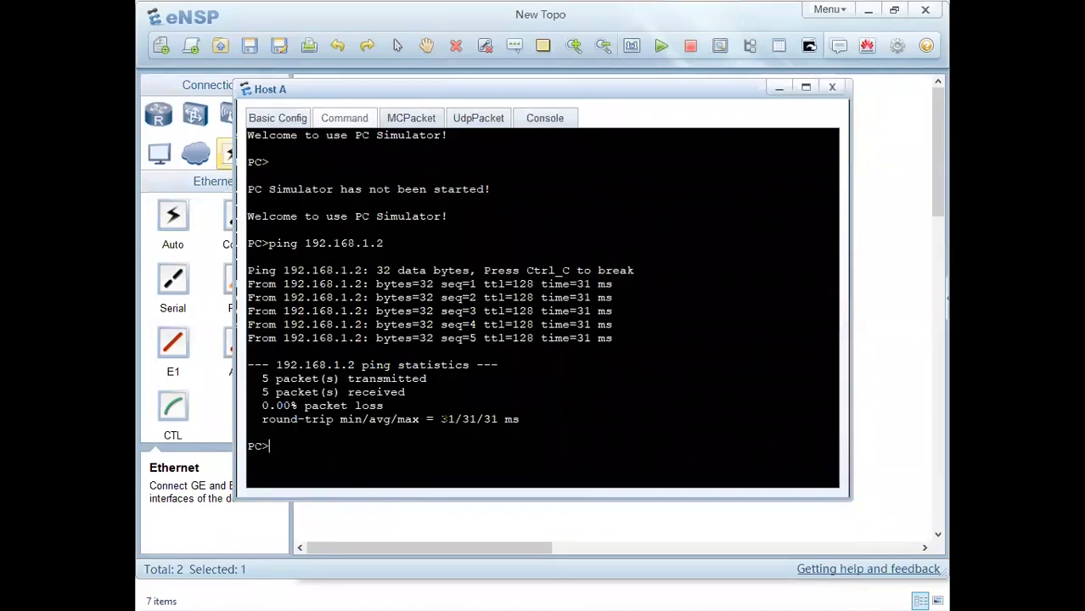
text(arp -1)
key(BackSpace)
text(a)
key(Return)
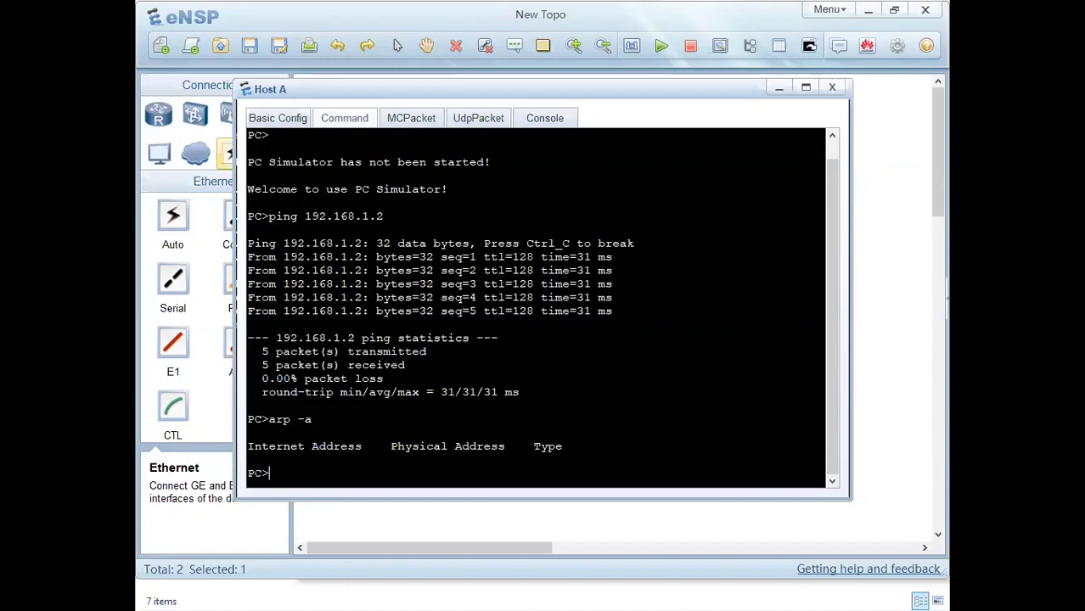
Ping 192.168.1.2 from Host A again and redisplay the ARP table with arp -a
key(Up)
key(Up)
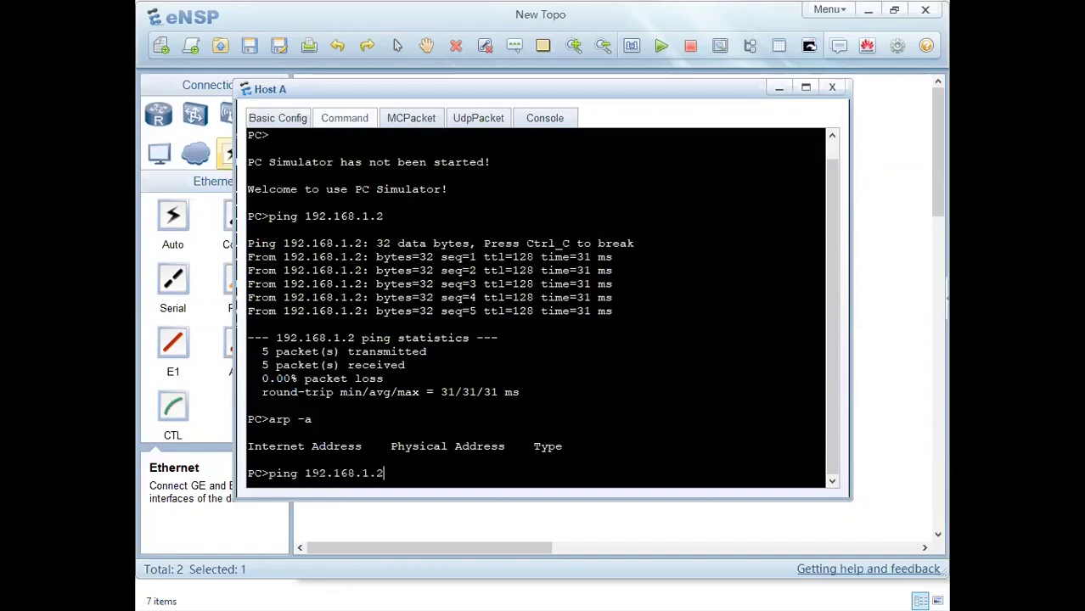
key(Return)
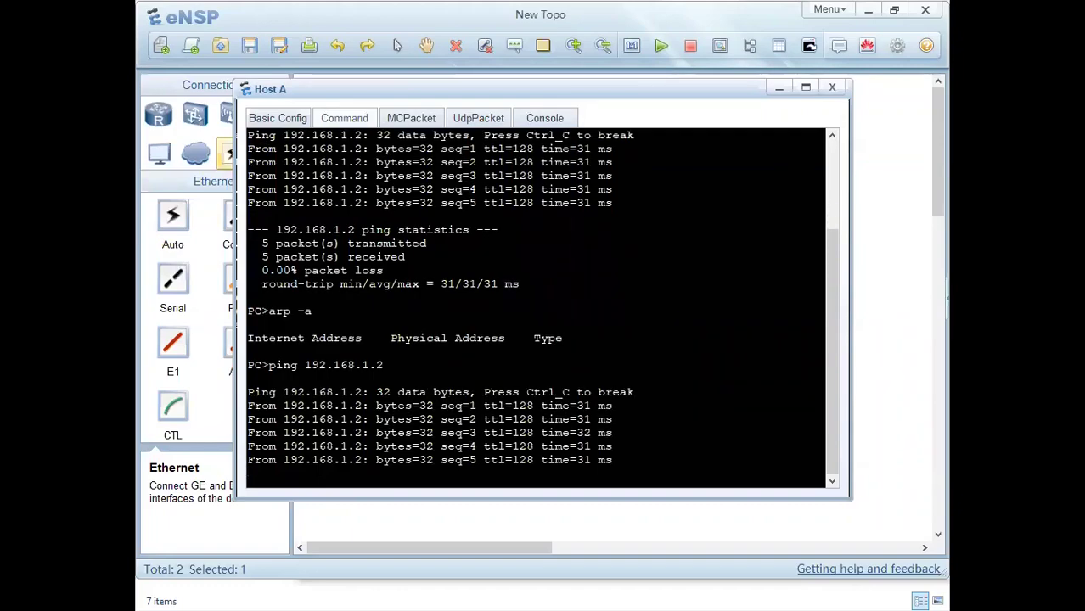
key(Up)
key(Up)
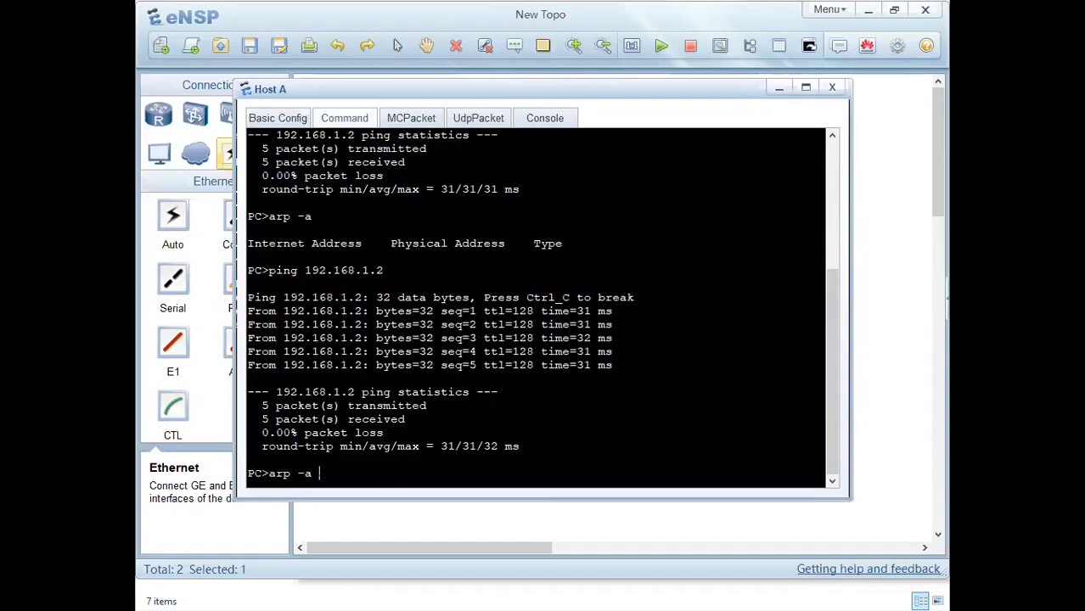
key(Return)
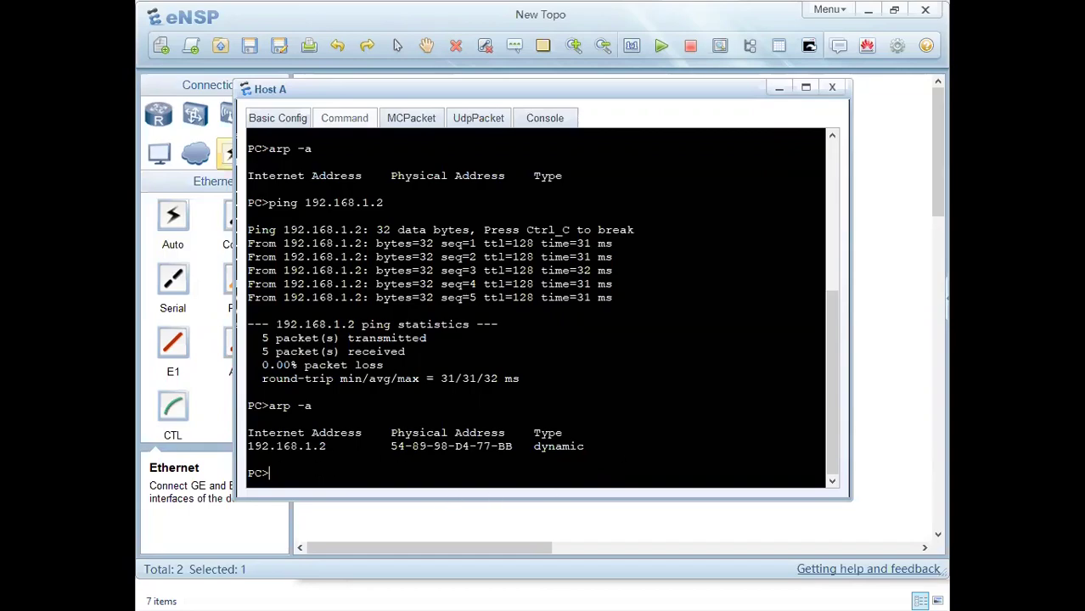
Examine the addresses and type of Host A's ARP table entry, and close the Host A window
drag(318, 446, 327, 446)
drag(498, 446, 591, 446)
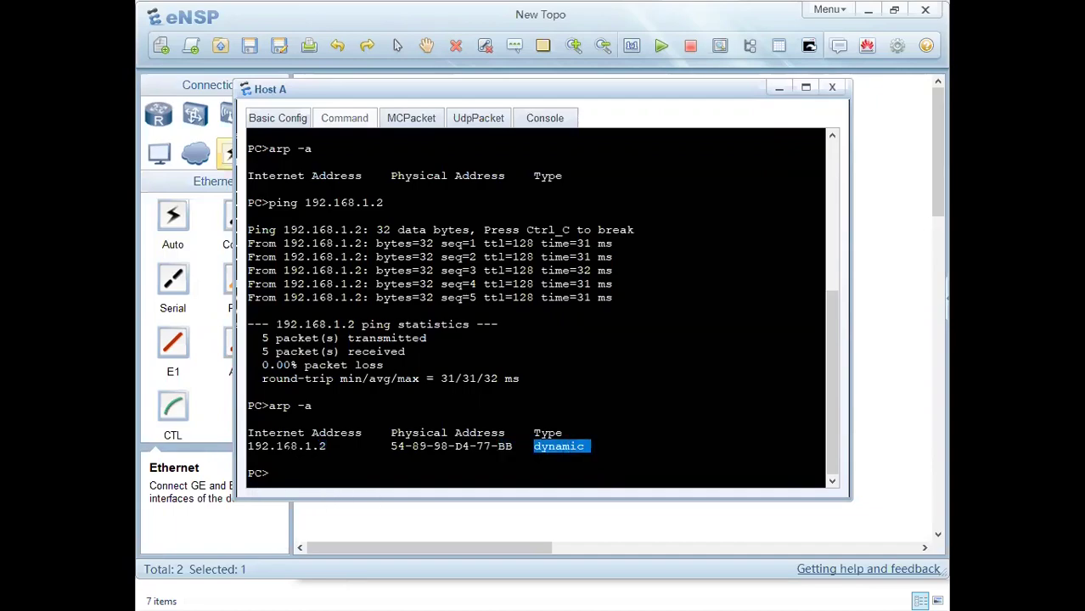
click(269, 473)
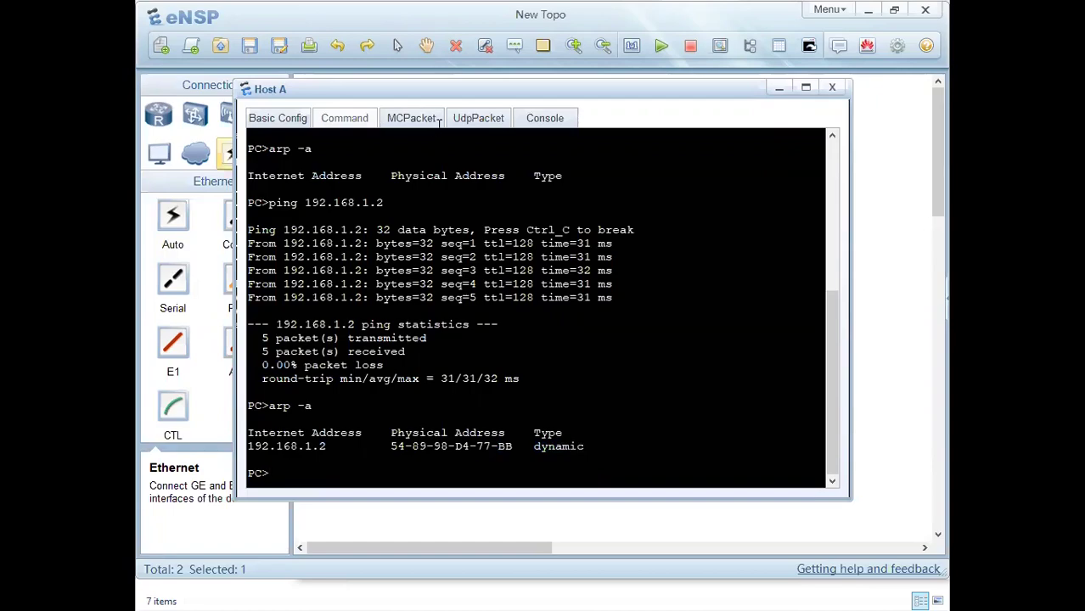
click(833, 88)
click(454, 374)
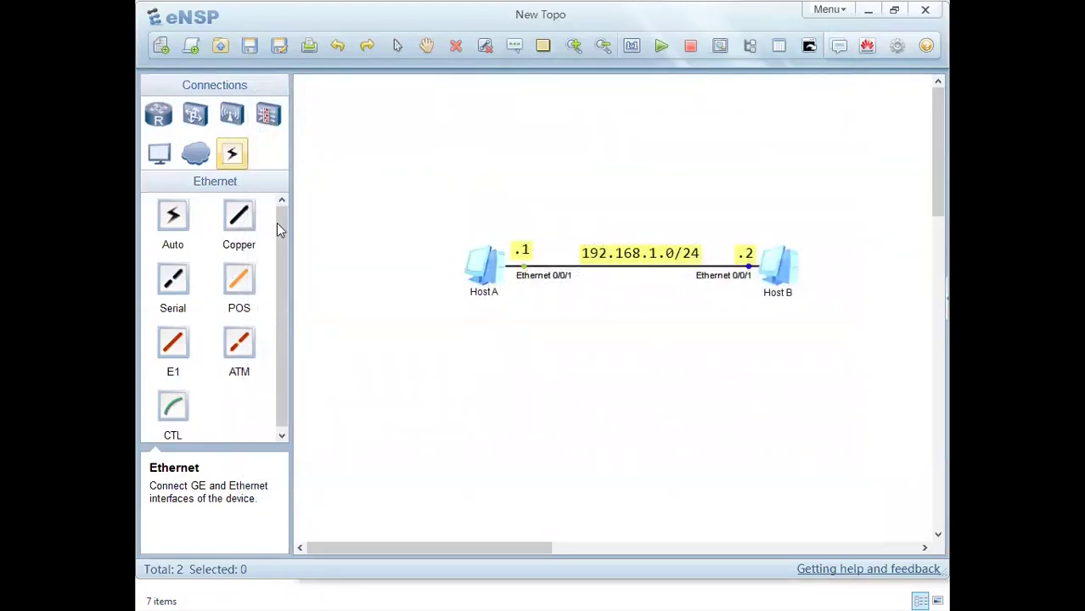
Add a generic Router device to the topology above the link between Host A and Host B
click(161, 117)
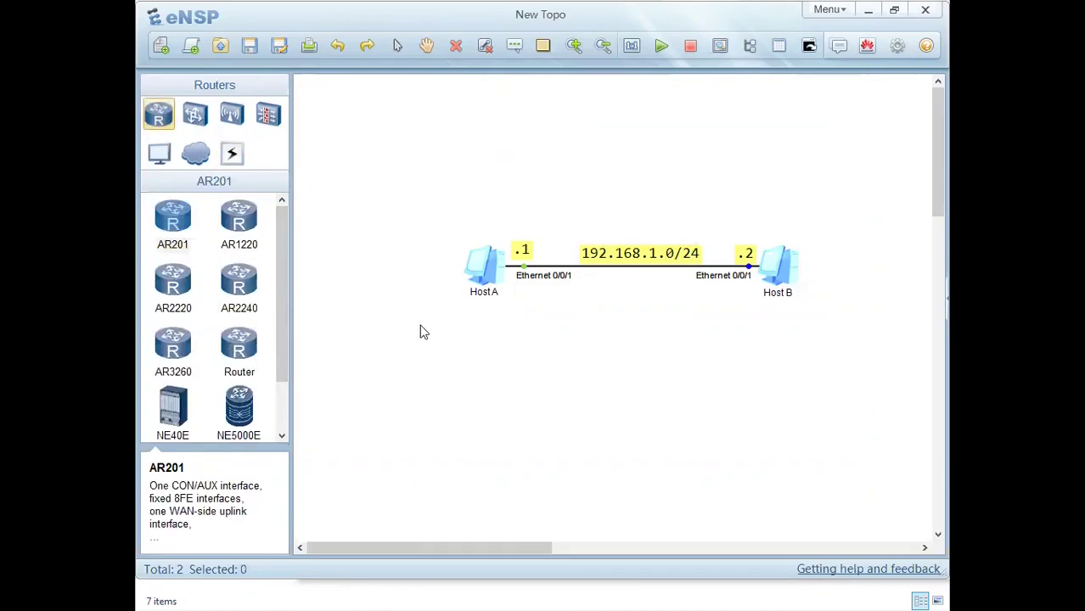
click(242, 350)
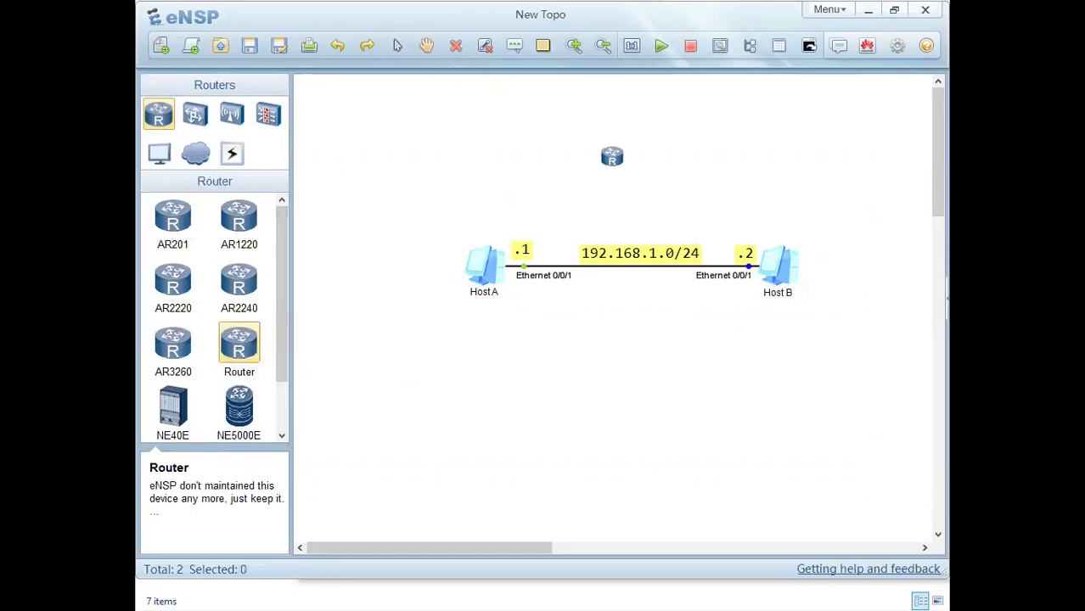
click(611, 156)
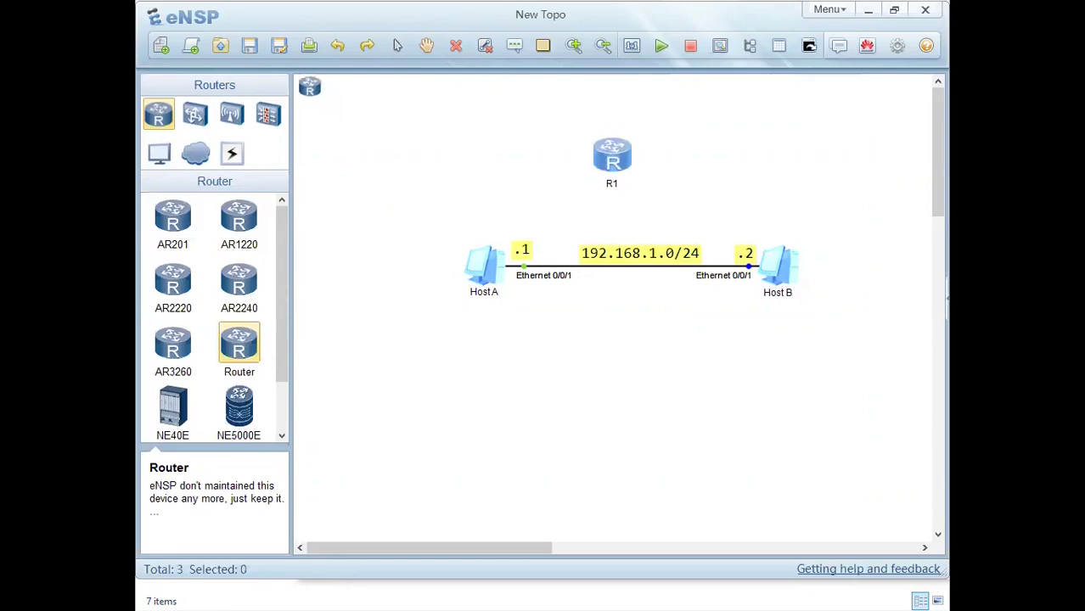
click(398, 46)
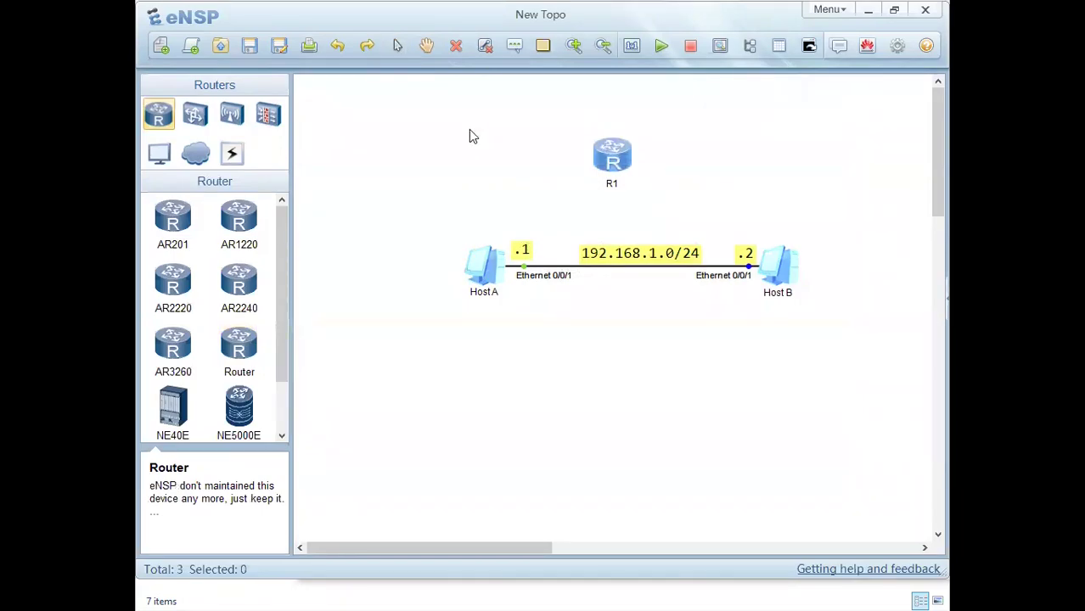
Start router R1 and shift it slightly on the canvas
right_click(616, 150)
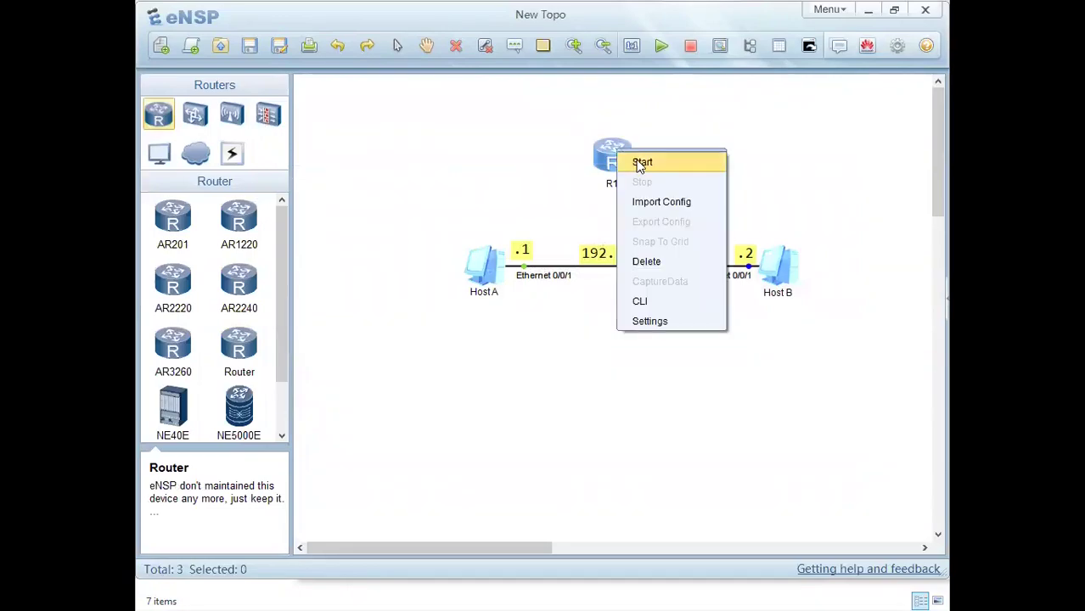
click(640, 163)
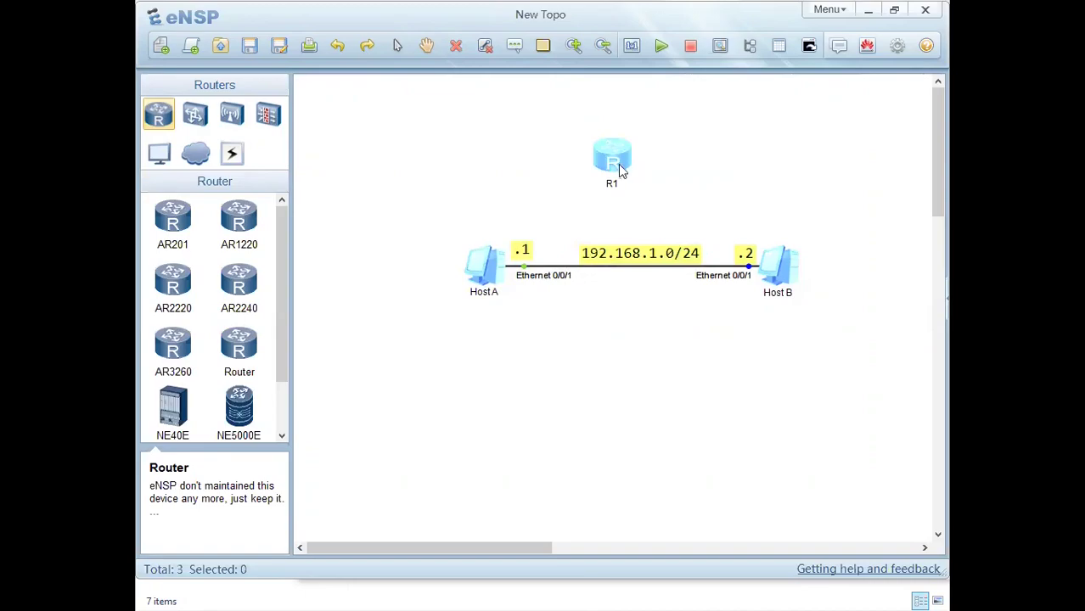
mouse_move(619, 170)
mouse_down()
mouse_move(613, 180)
mouse_move(627, 187)
mouse_move(597, 184)
mouse_move(618, 185)
mouse_up()
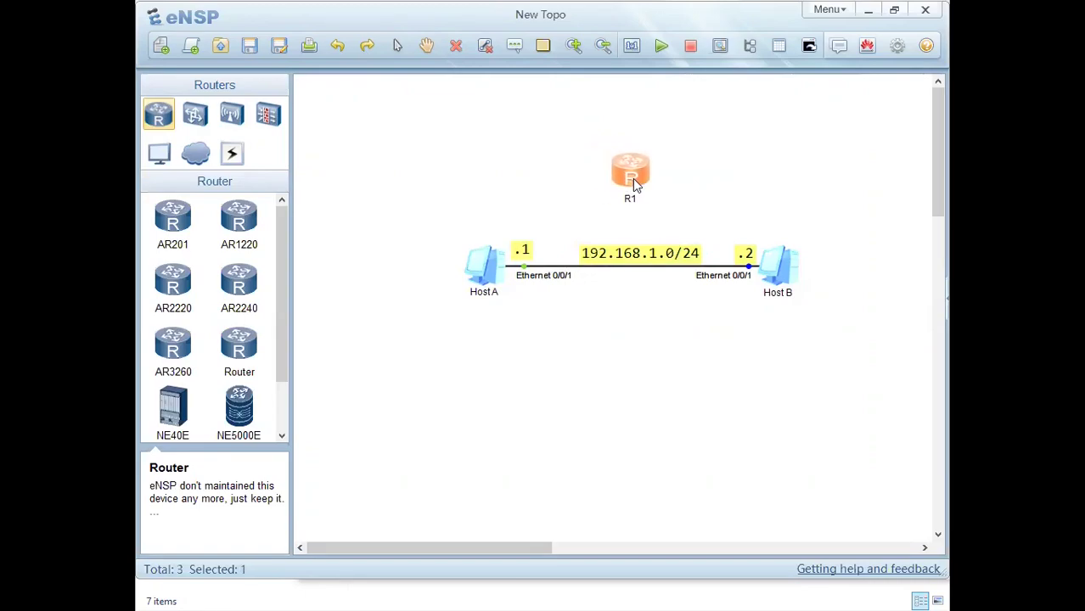
Review Host A's basic configuration and command line, and close its window
double_click(488, 267)
click(276, 119)
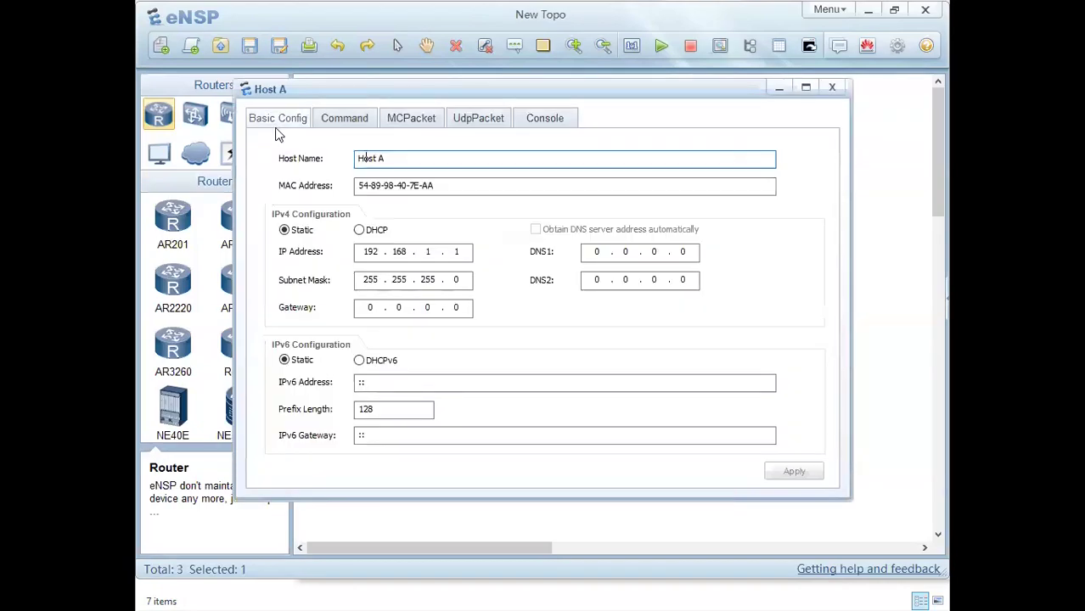
click(339, 124)
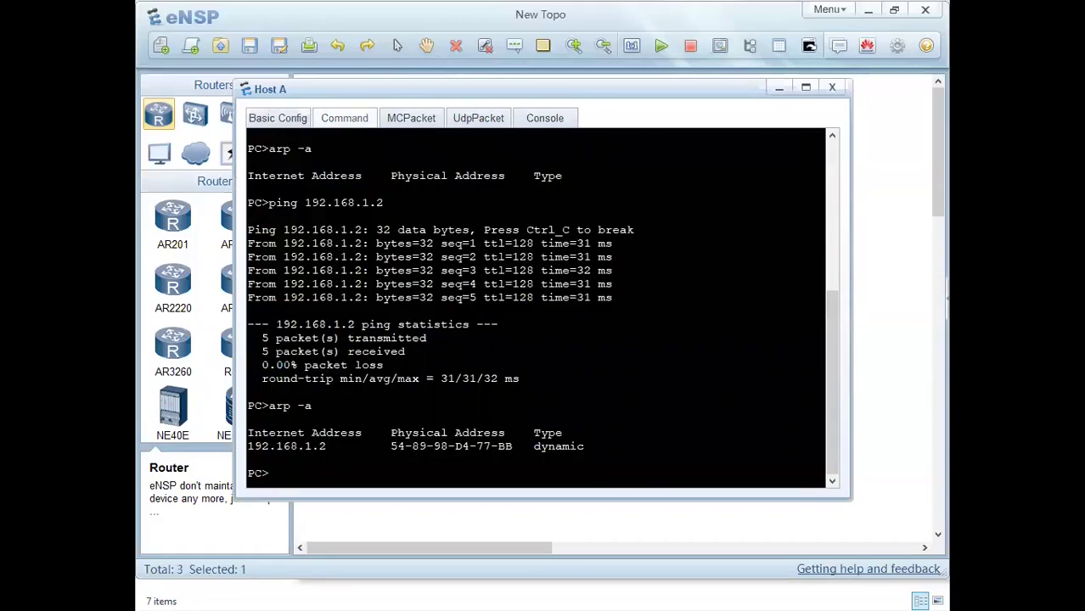
click(832, 87)
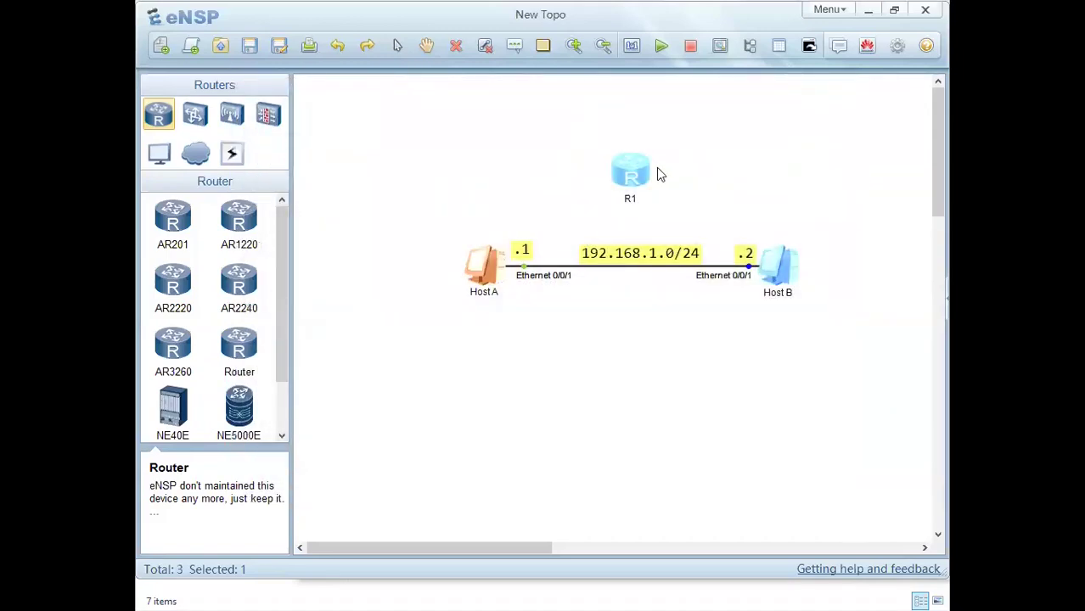
Move router R1 slightly toward Host A and view its available device actions without choosing one
drag(637, 174, 621, 180)
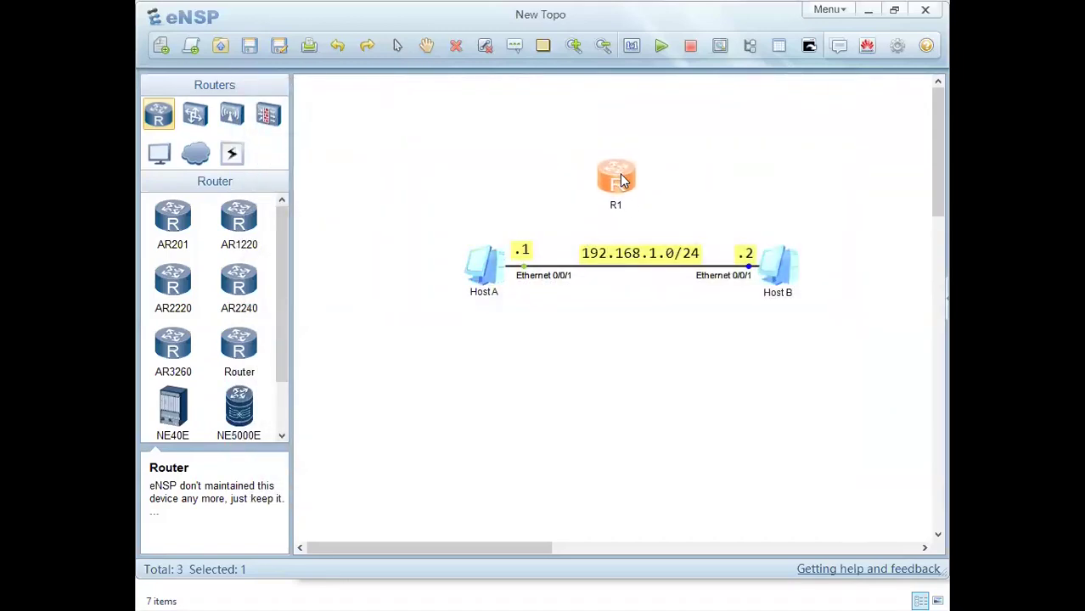
right_click(620, 184)
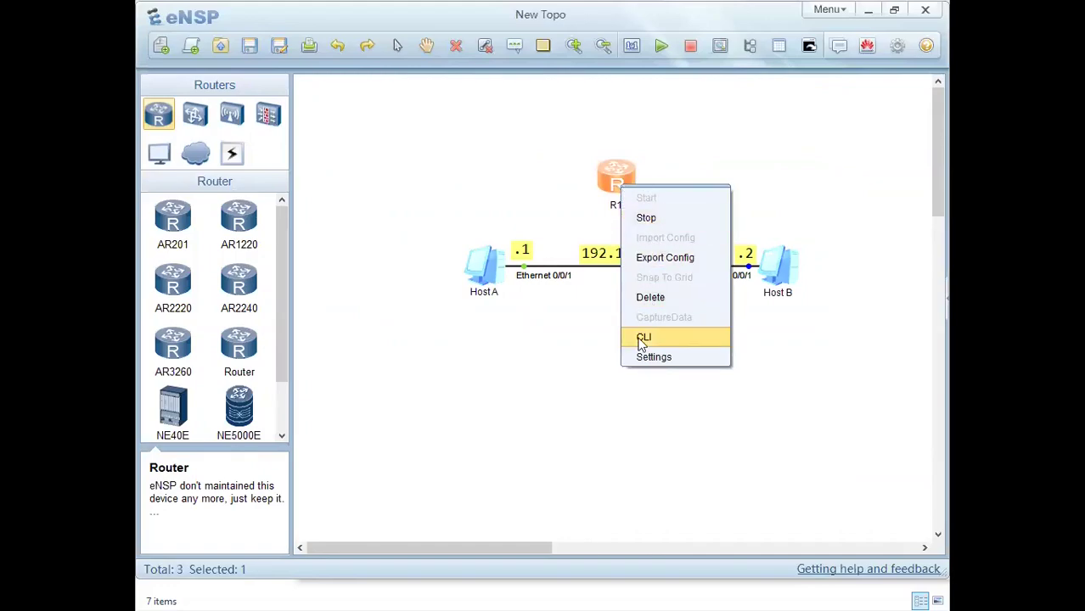
click(569, 142)
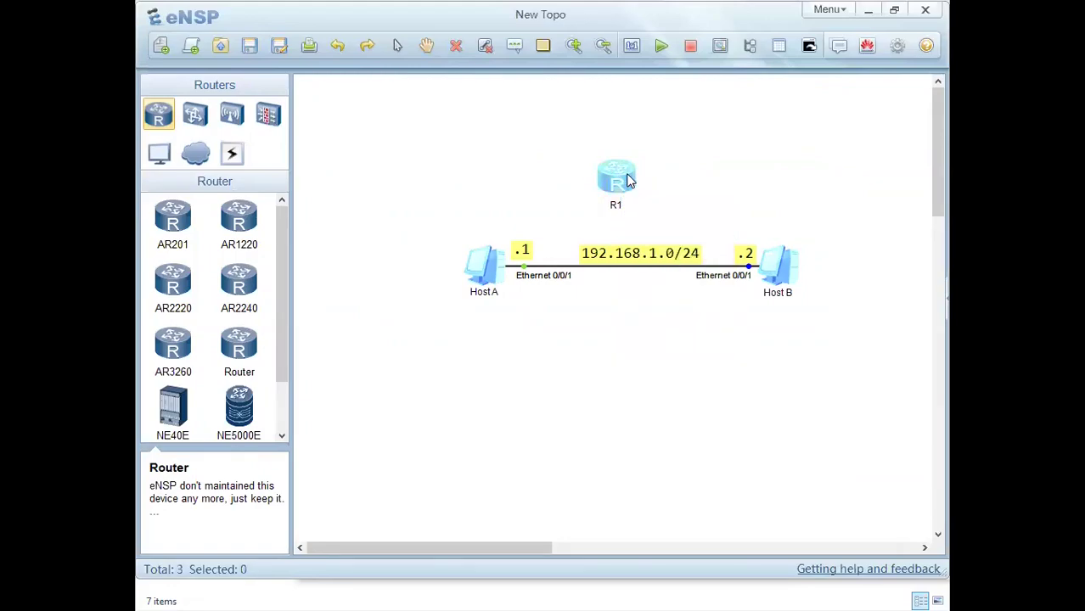
Open router R1's command line and enter the system view with the system-view command
click(629, 180)
double_click(629, 180)
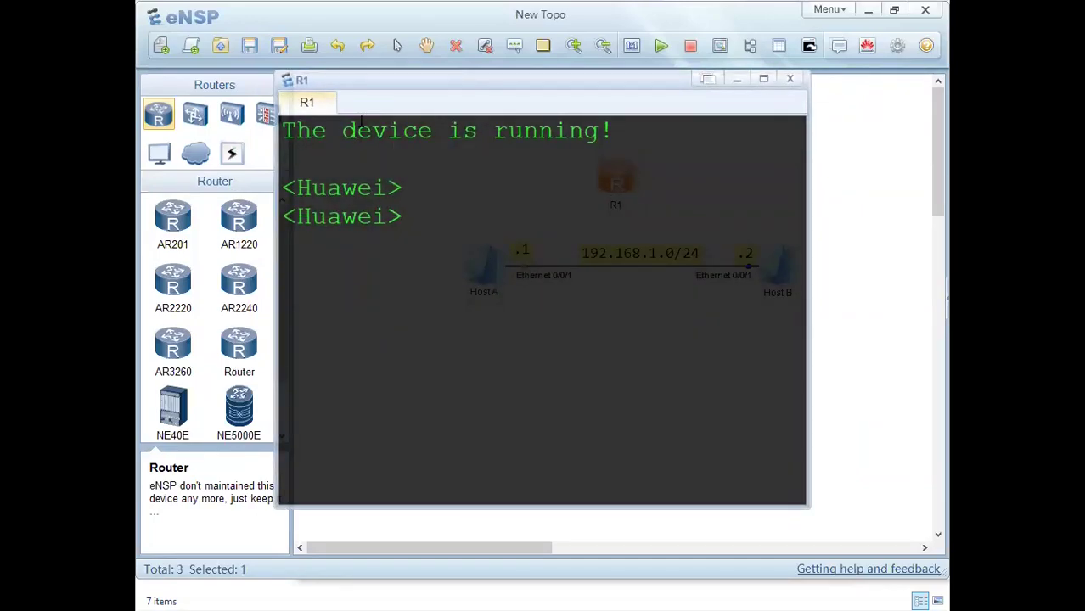
drag(629, 82, 638, 128)
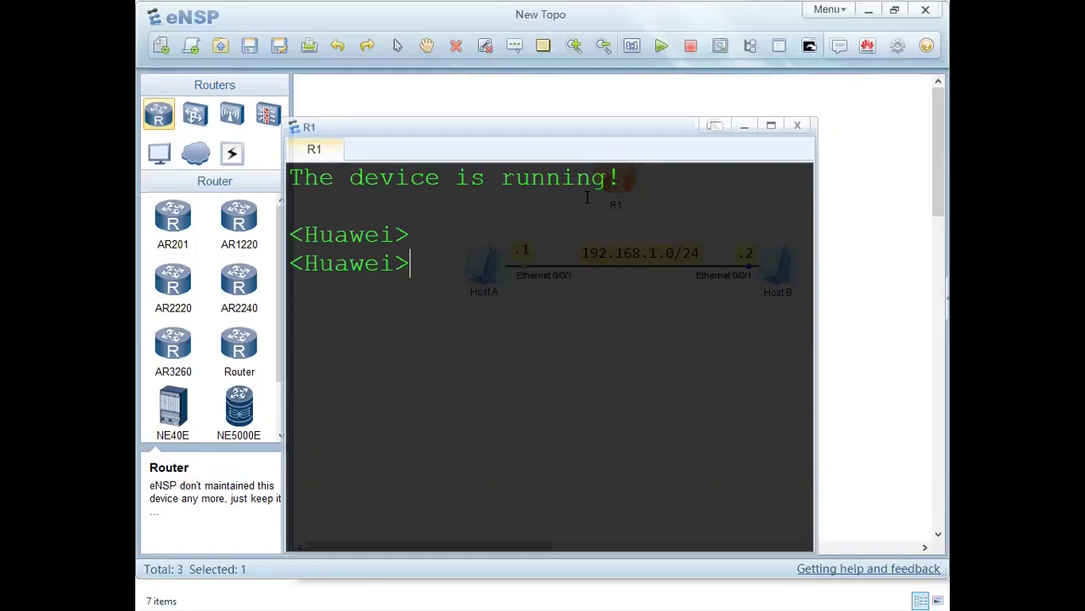
text(system-view)
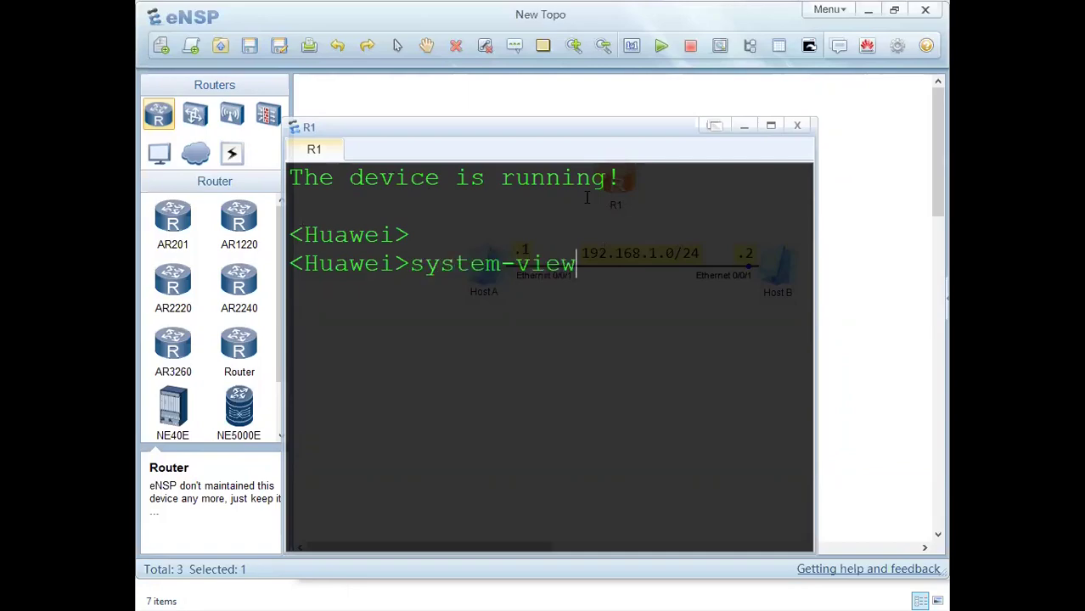
key(Return)
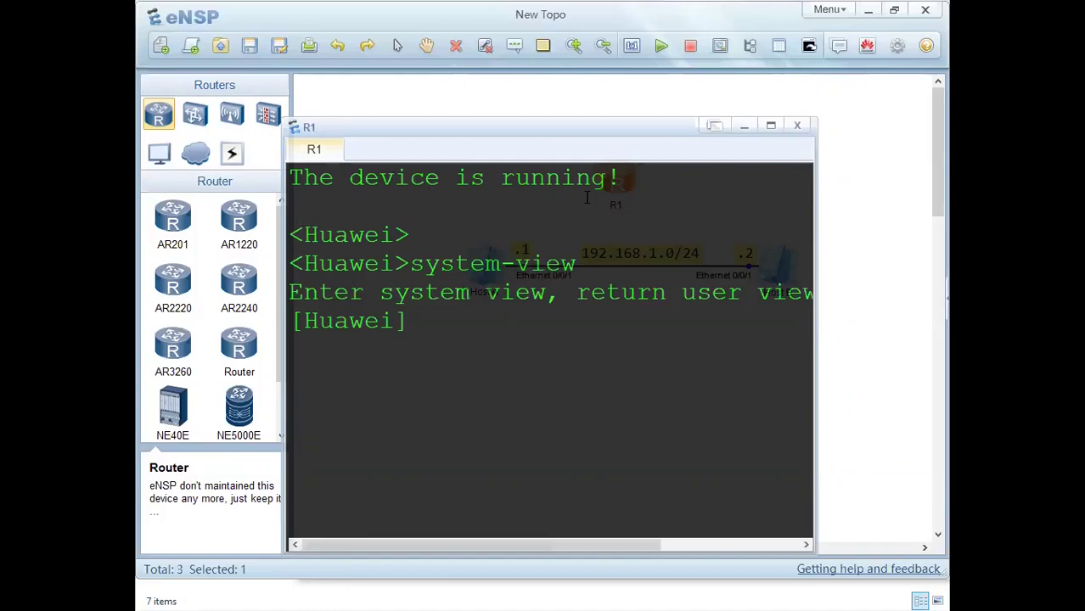
Set the router's system name to R1 with sysname, then close, reopen and close its console again
text(sysname )
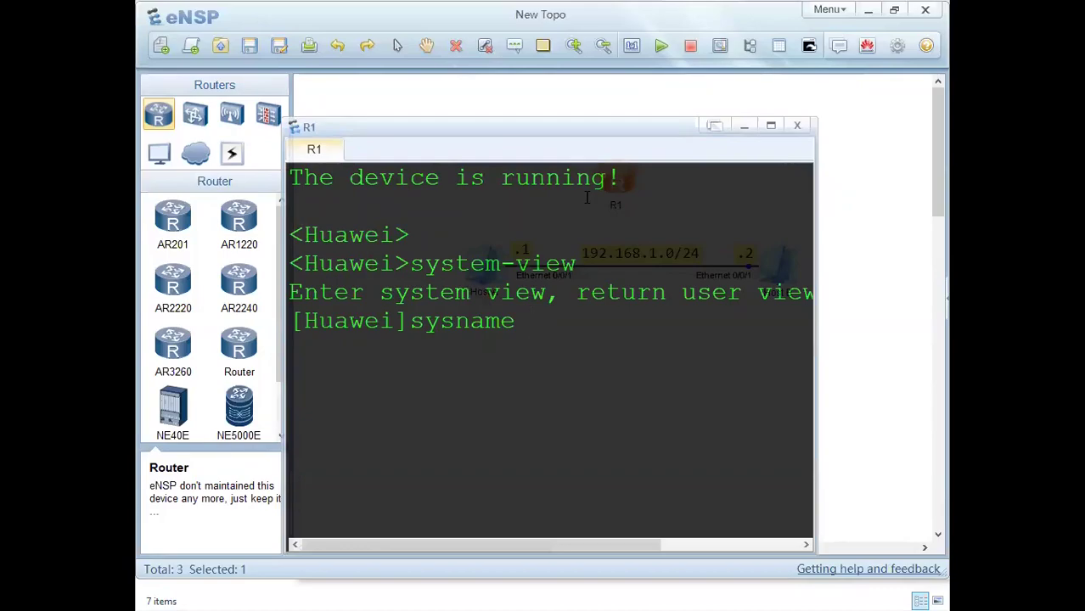
text(R1)
key(Return)
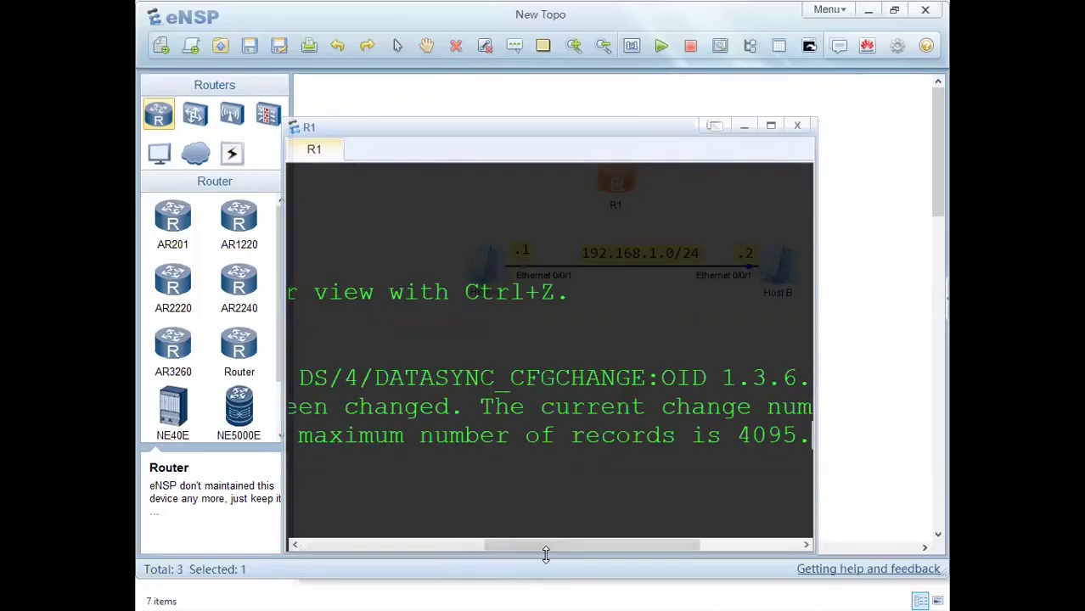
drag(547, 550, 364, 545)
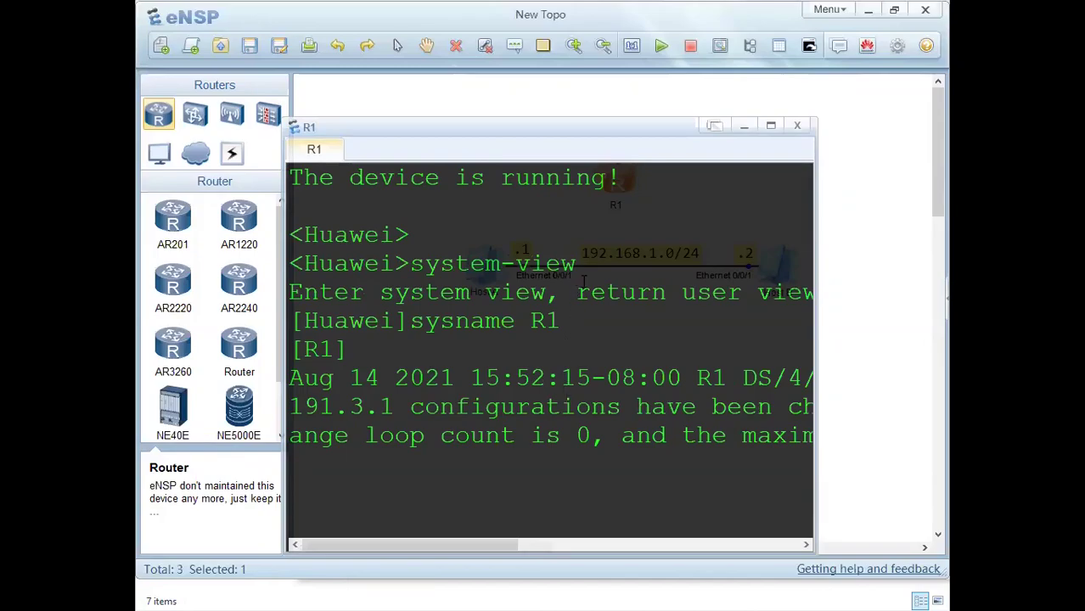
click(797, 125)
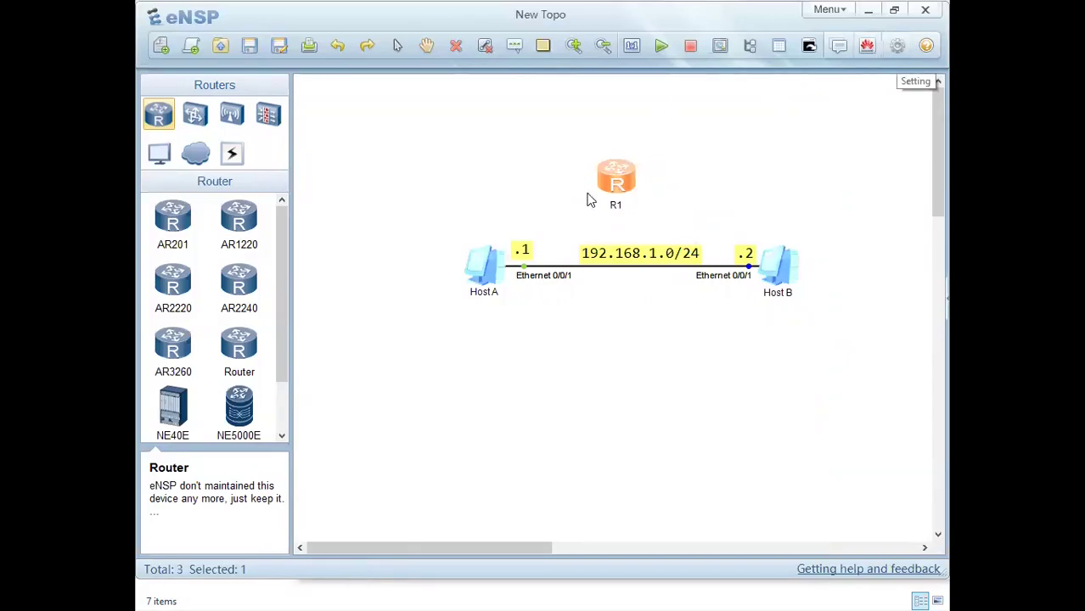
double_click(618, 178)
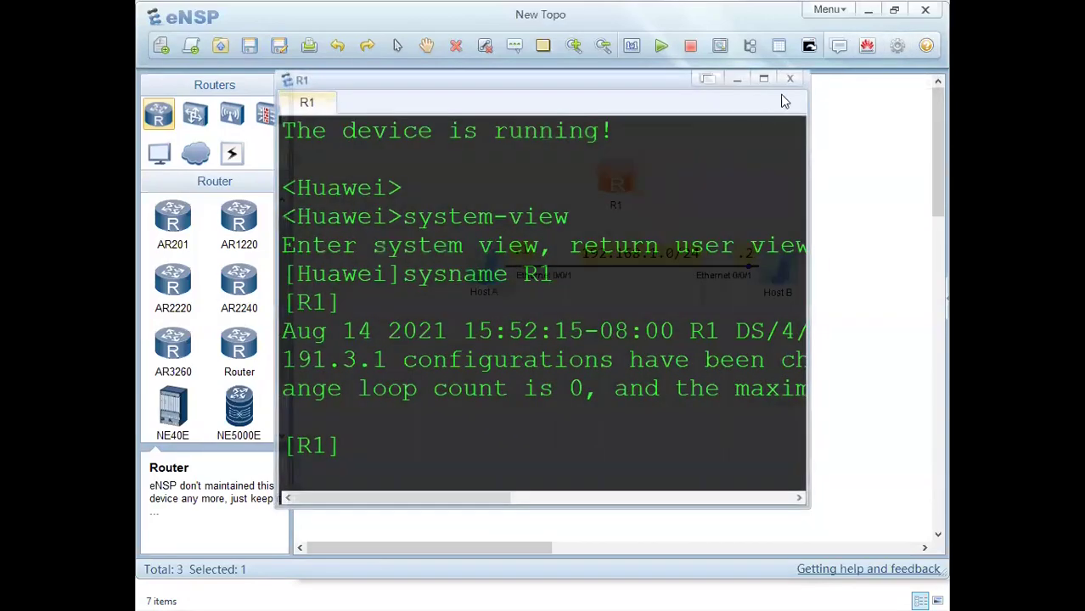
click(787, 99)
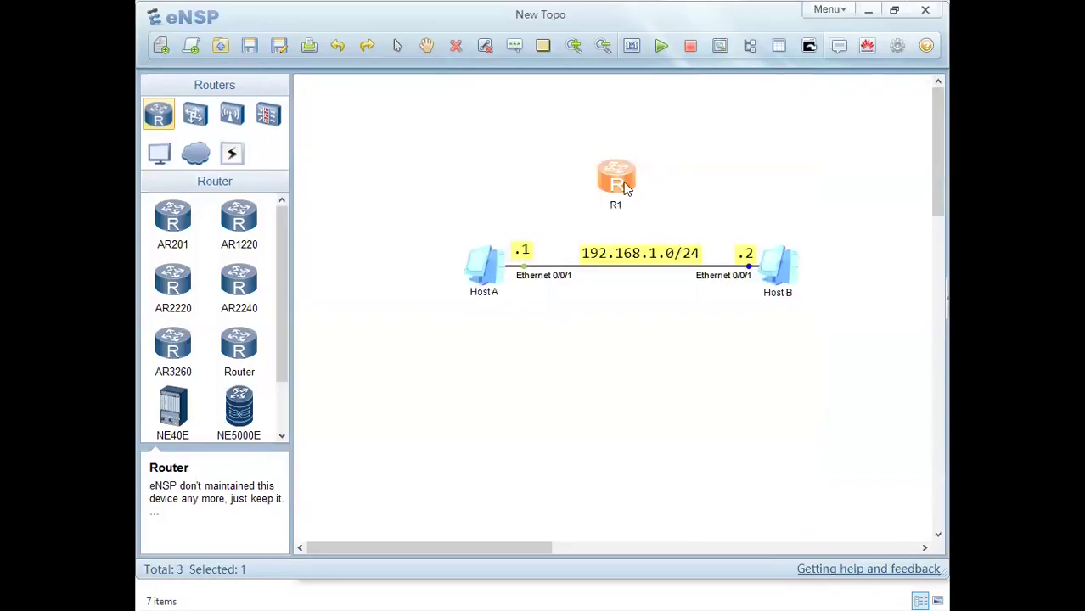
click(407, 183)
click(239, 219)
click(727, 184)
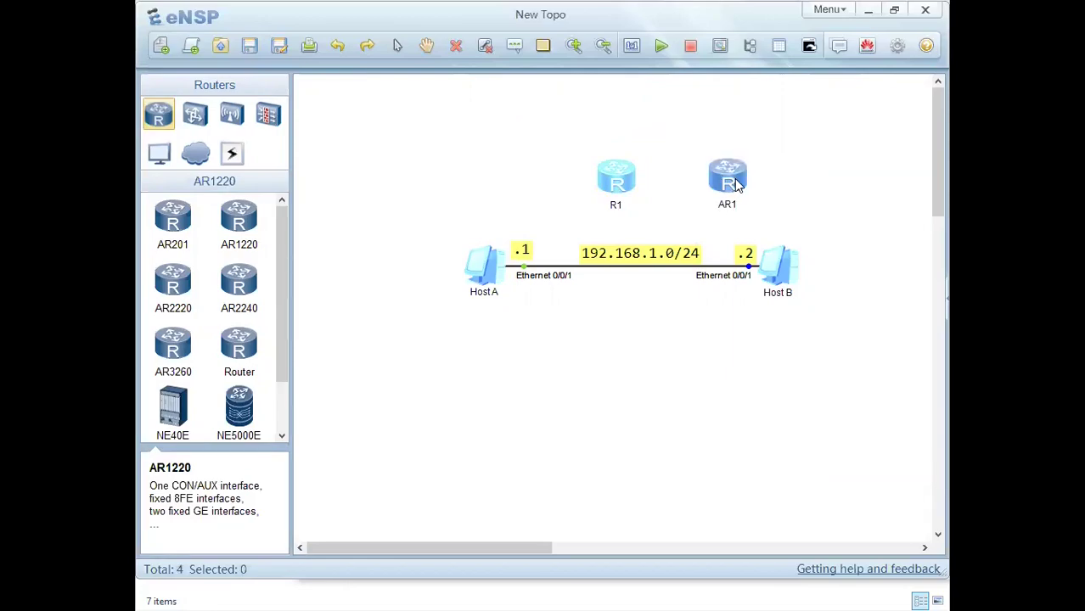
right_click(733, 182)
click(768, 293)
click(581, 340)
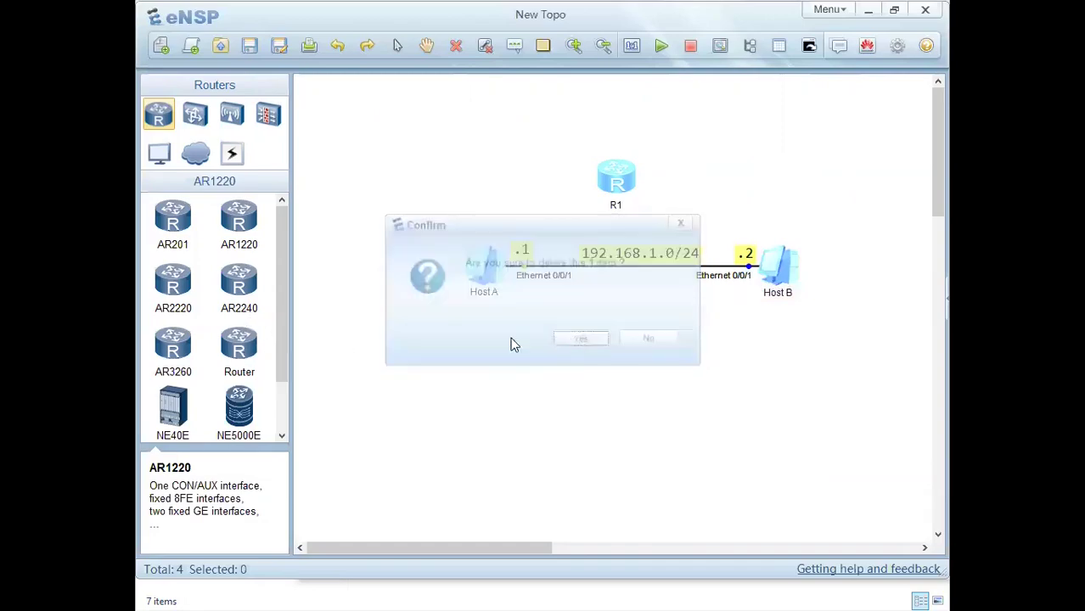
Add a second generic Router device above the link near Host B and start it
click(242, 347)
click(747, 202)
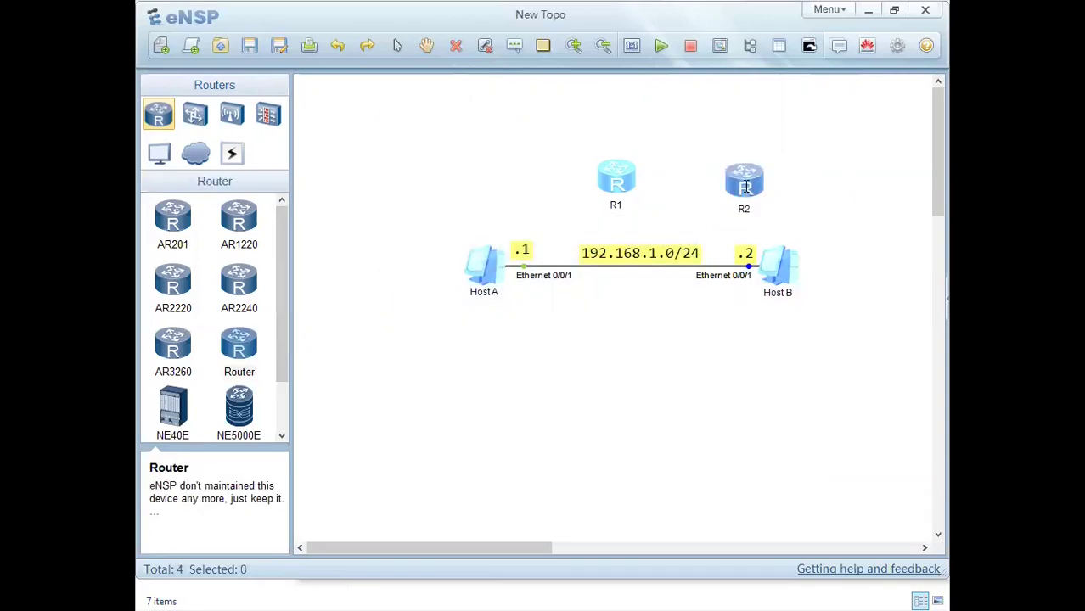
double_click(747, 187)
click(783, 80)
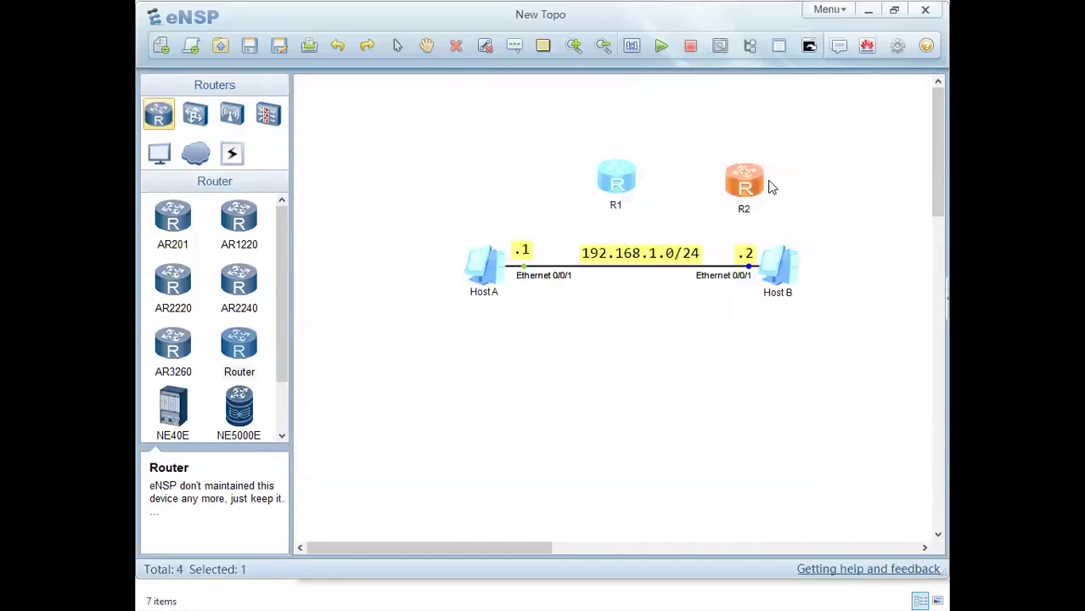
right_click(748, 188)
click(770, 202)
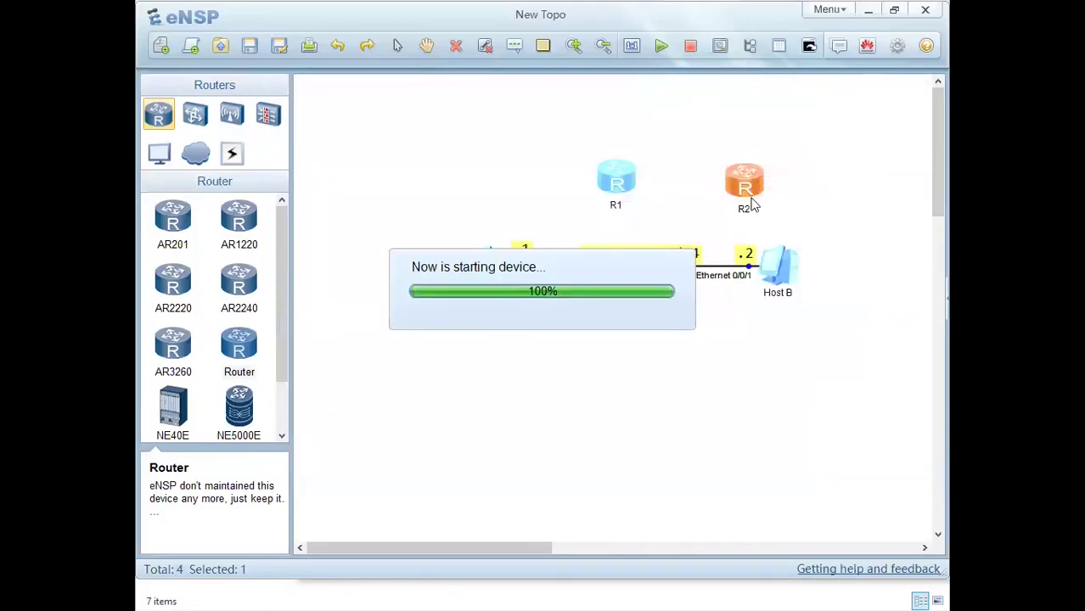
Move R2 slightly toward R1 and R1 above Host A, and open the command lines of both routers
drag(751, 199, 720, 204)
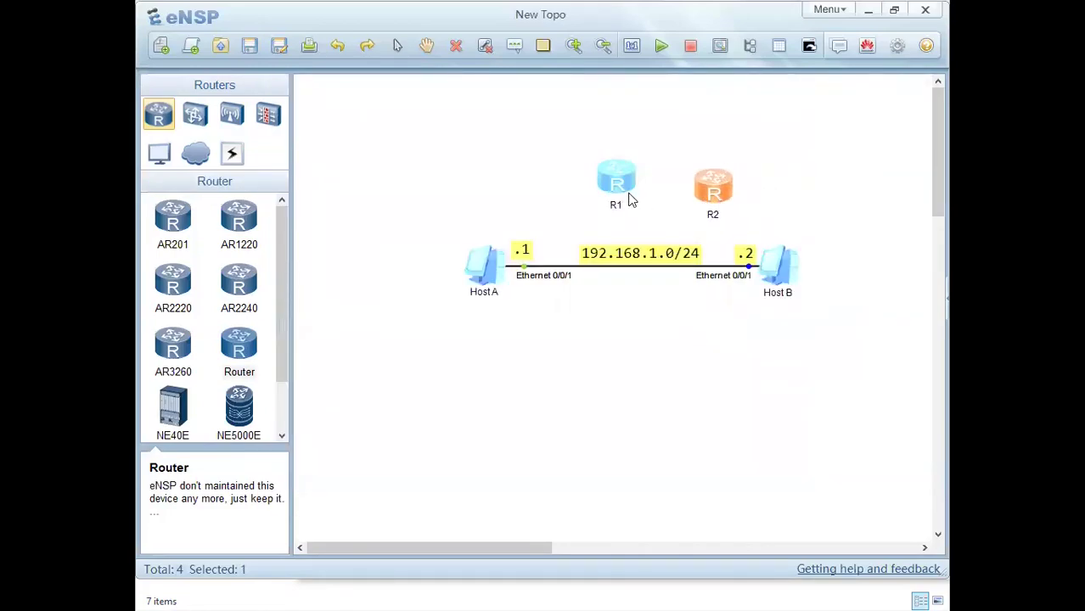
drag(630, 200, 498, 202)
double_click(499, 180)
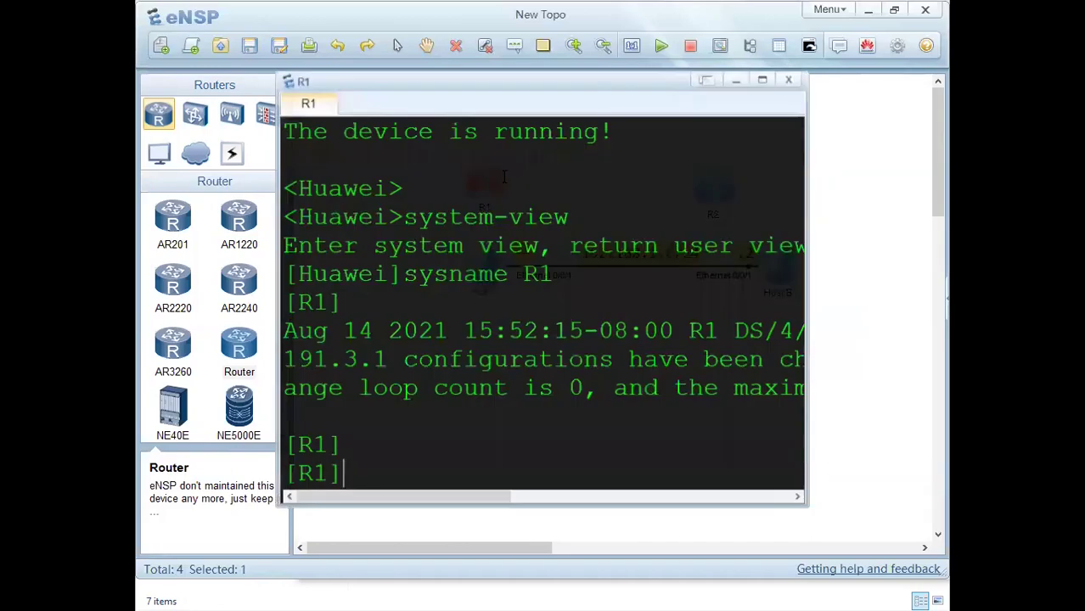
click(852, 158)
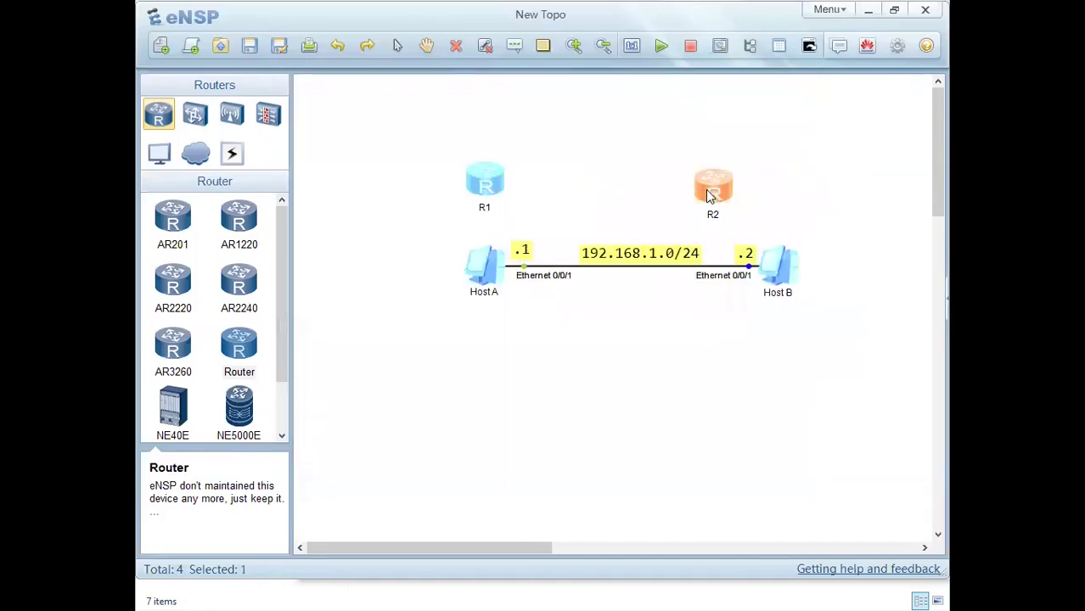
double_click(706, 189)
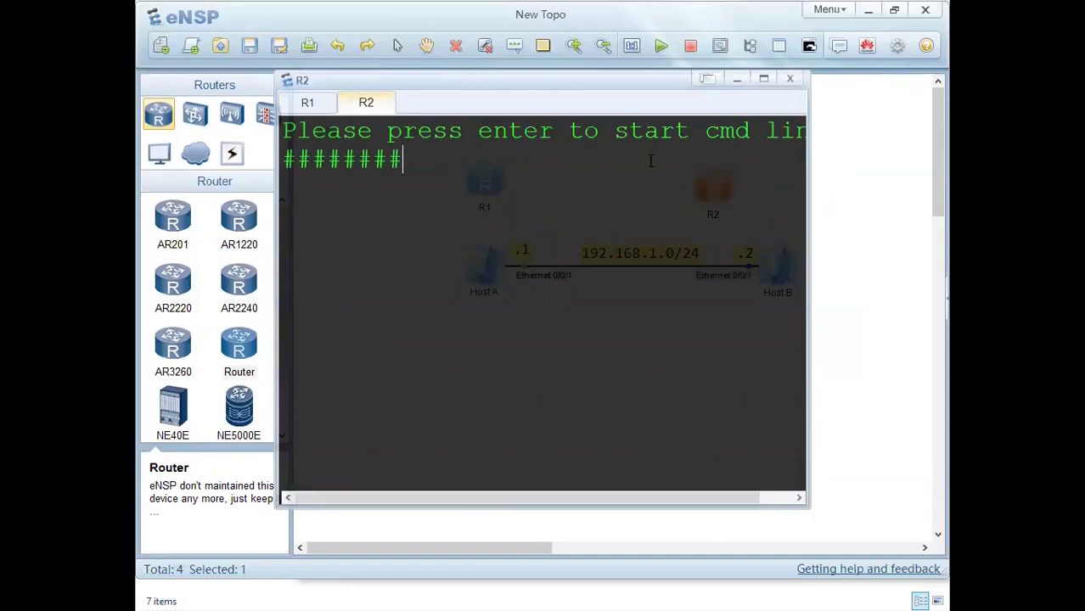
Switch back and forth between the R1 and R2 consoles in the shared command-line window, ending on R2
click(307, 105)
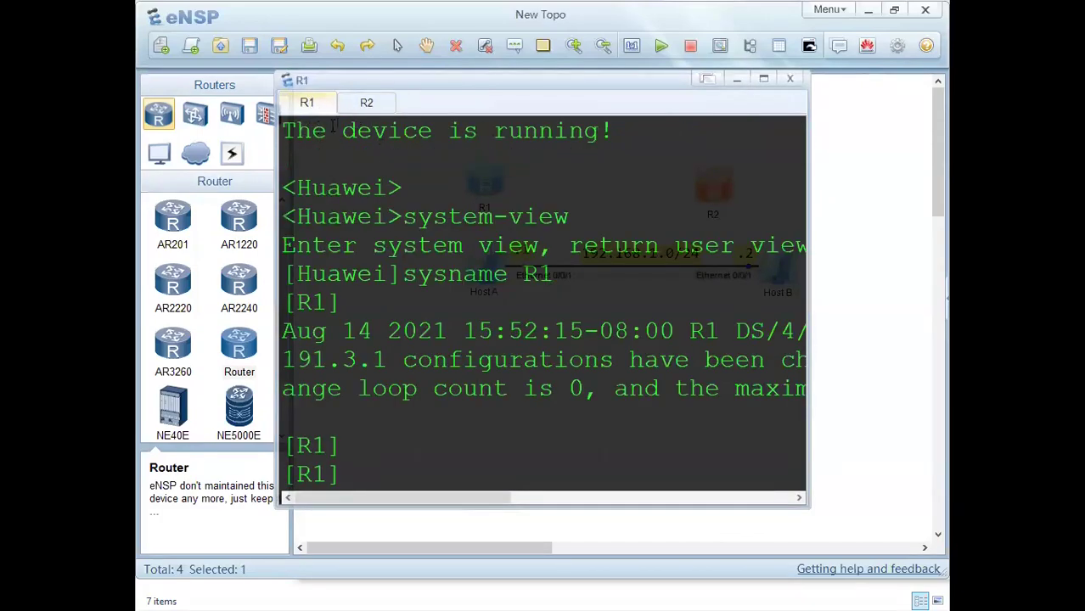
click(367, 105)
click(299, 105)
click(367, 105)
click(308, 106)
click(367, 105)
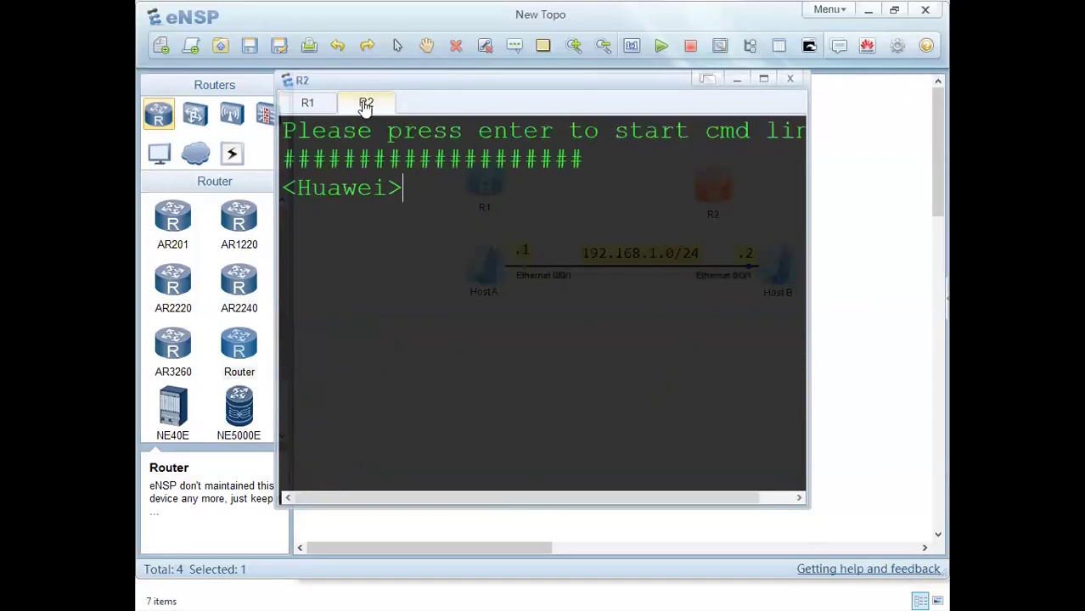
click(307, 105)
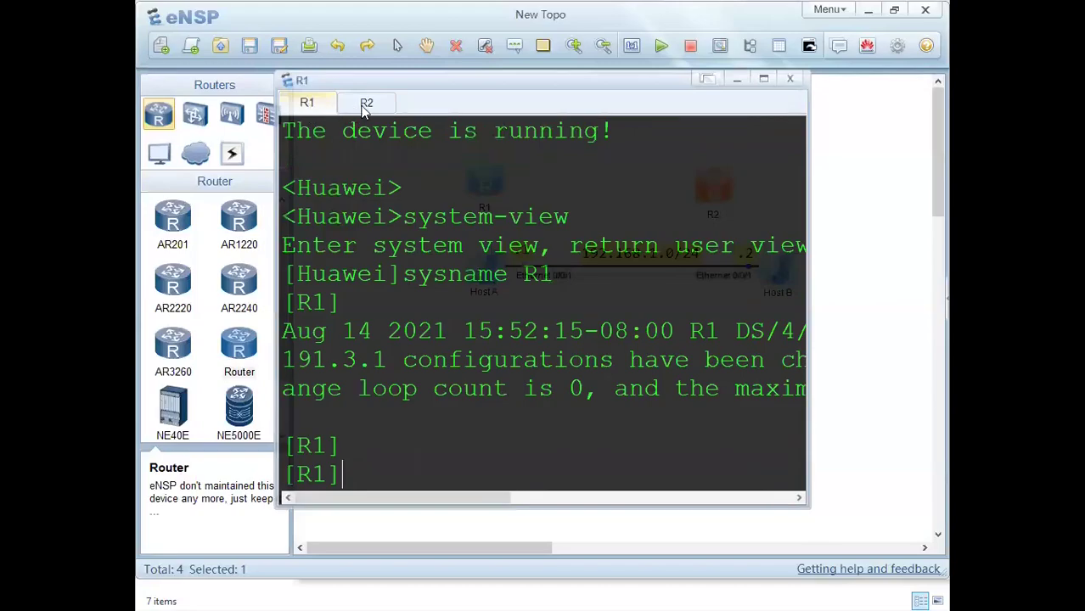
click(366, 105)
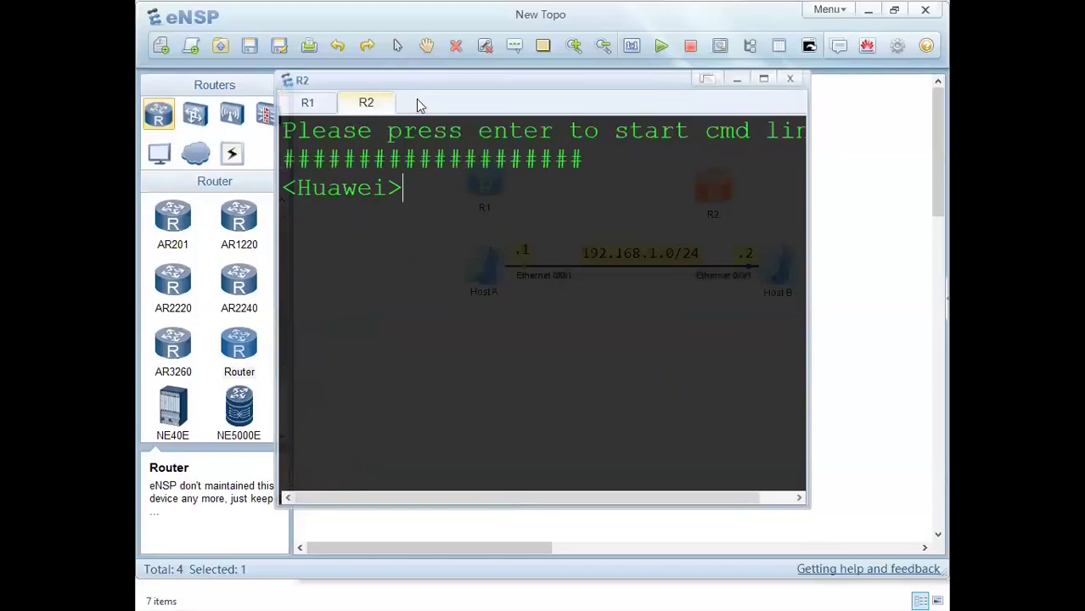
Split the shared console into separate R1 and R2 windows, merge them back into one and close it
click(708, 79)
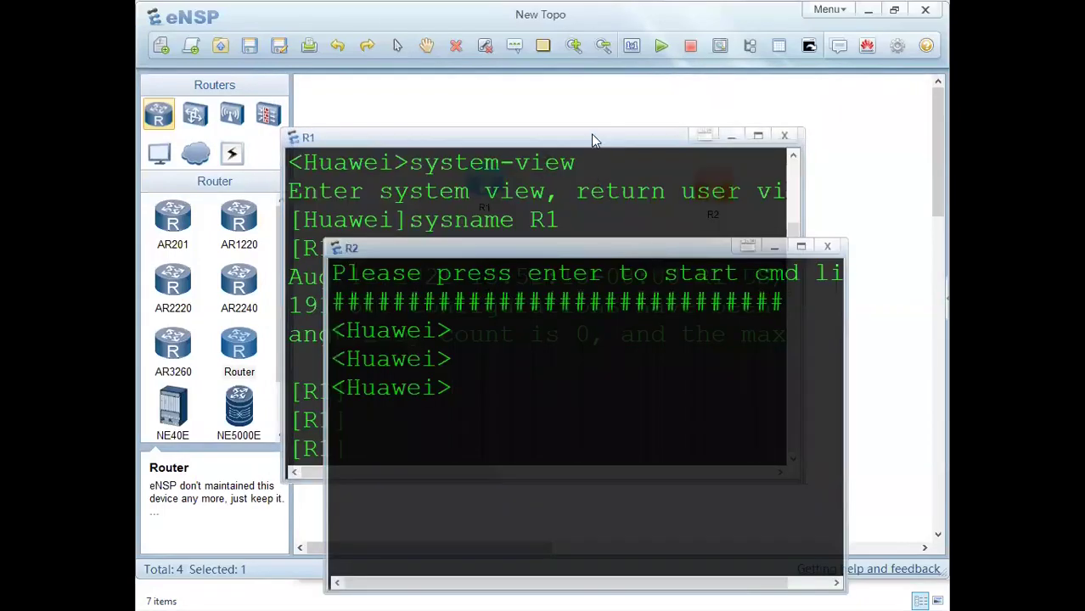
drag(595, 140, 535, 138)
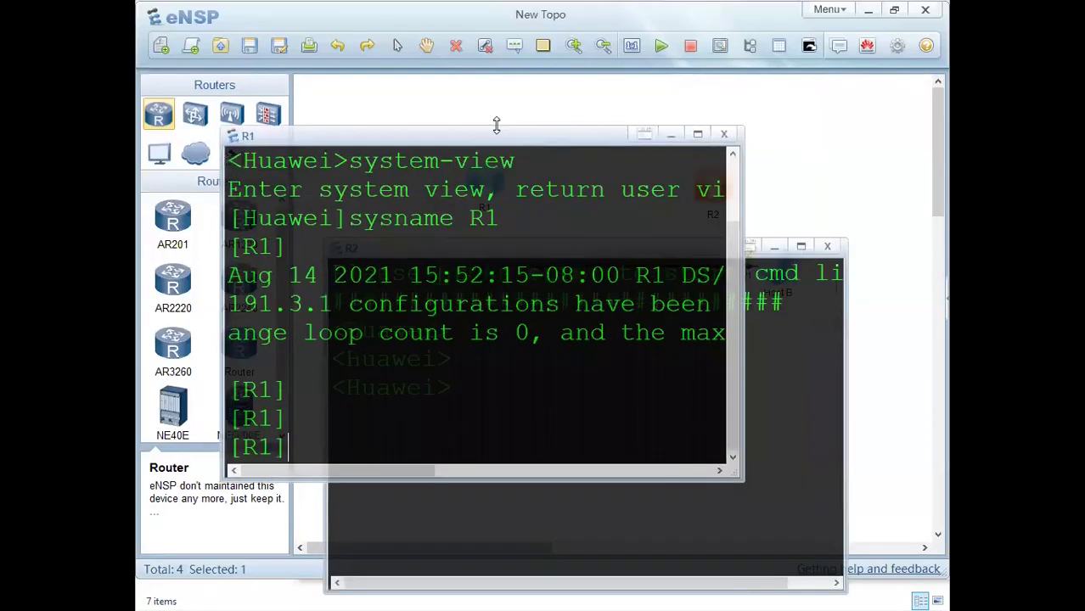
click(643, 137)
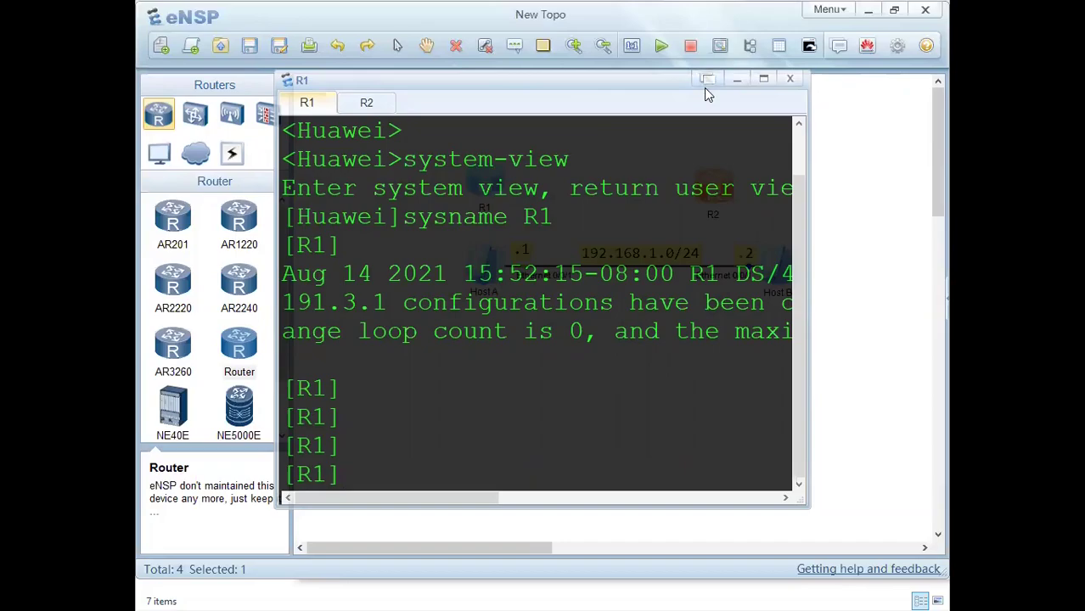
click(790, 78)
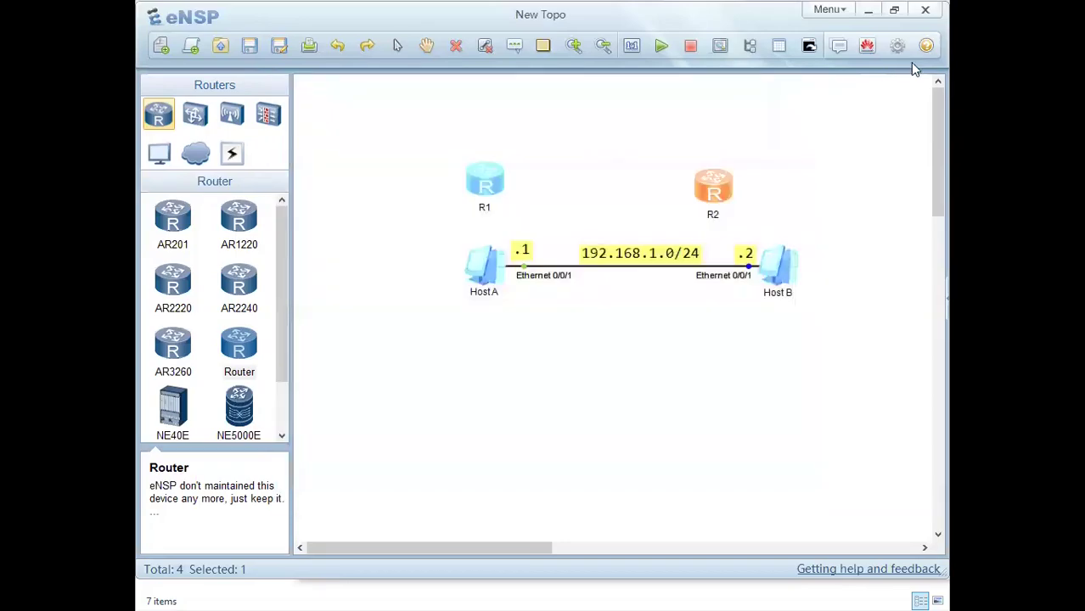
Review the UI, CLI and font options, try a custom console transparency of 139, and close the options without saving
click(895, 60)
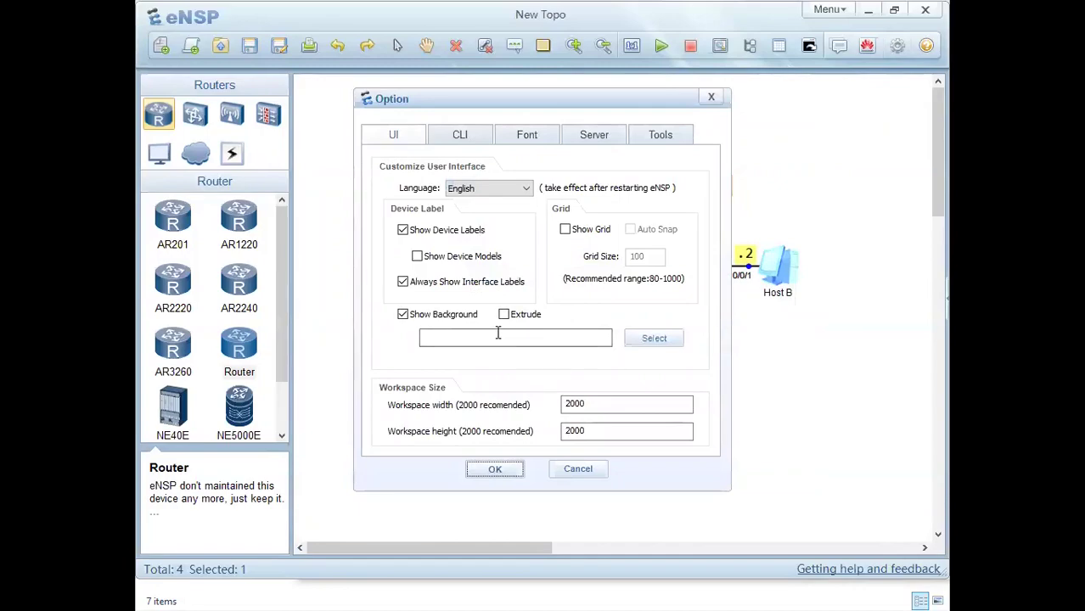
click(458, 138)
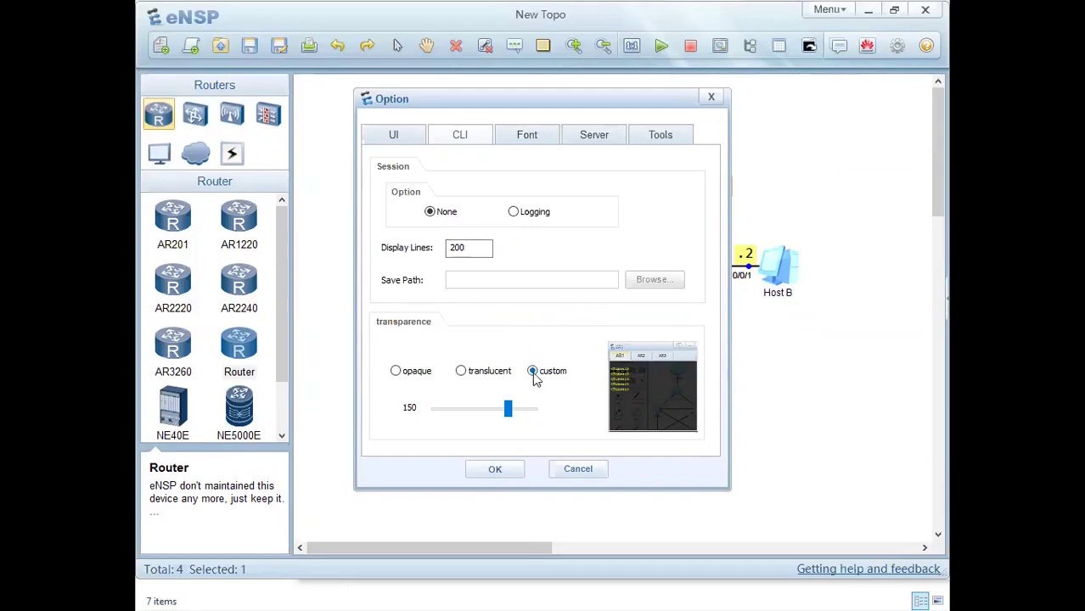
mouse_move(508, 409)
mouse_down()
mouse_move(487, 412)
mouse_move(511, 421)
mouse_move(506, 410)
mouse_move(502, 421)
mouse_up()
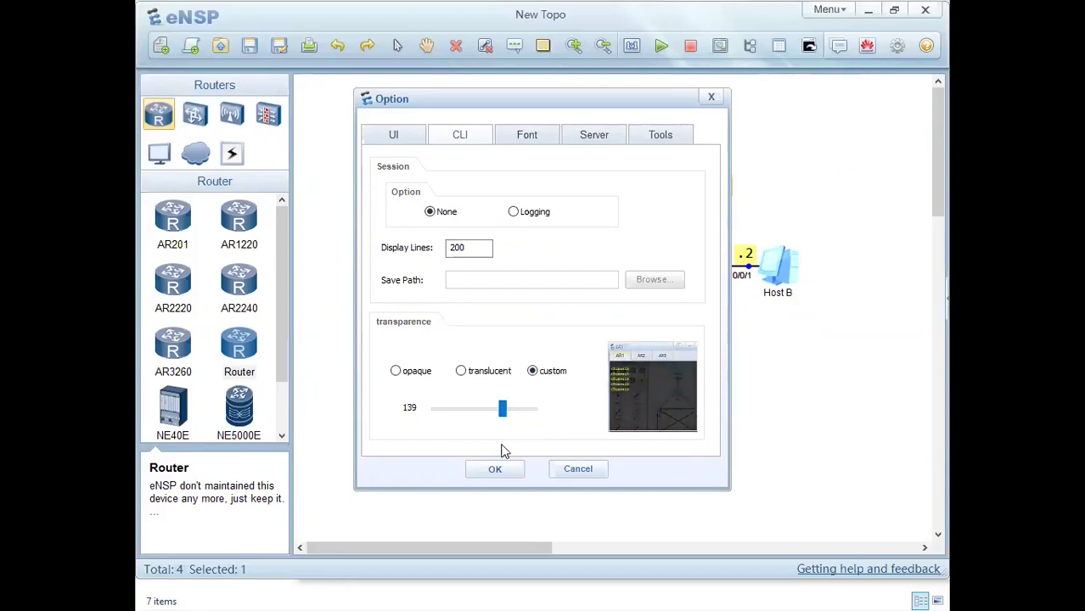
click(530, 136)
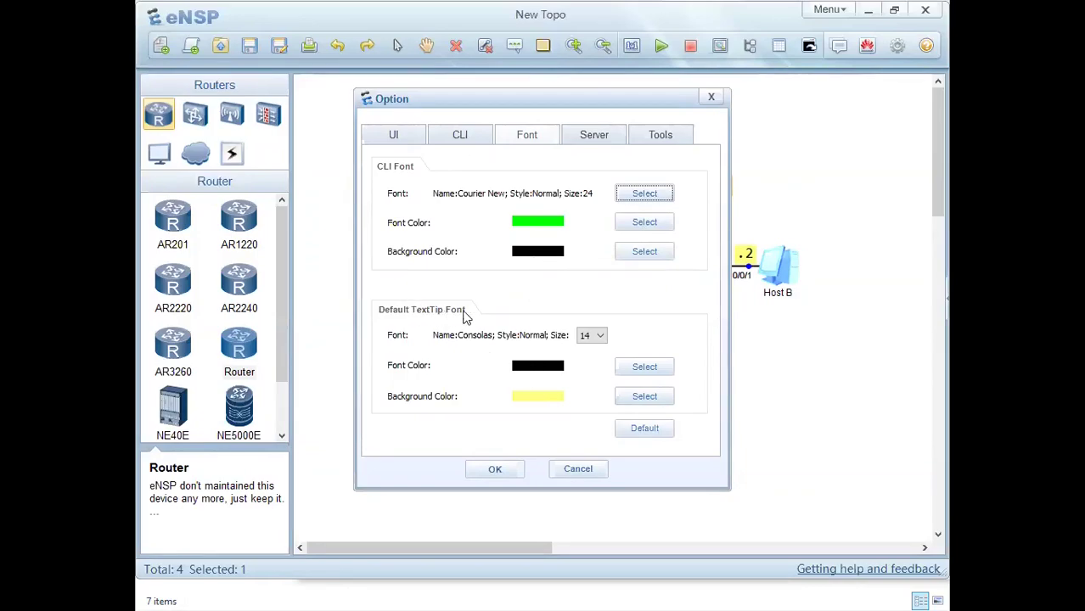
drag(569, 98, 416, 126)
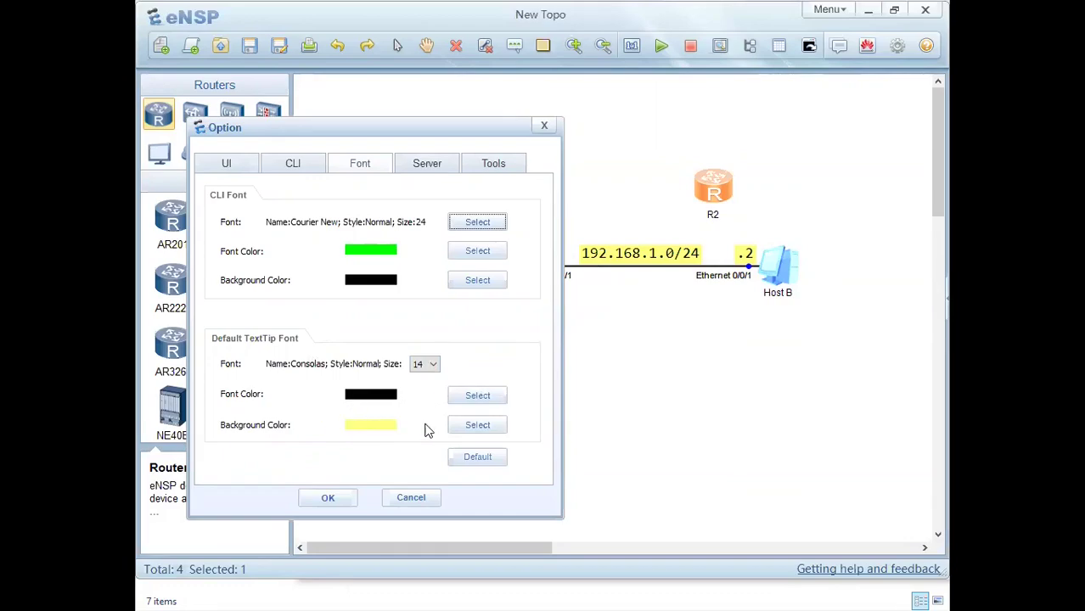
click(548, 128)
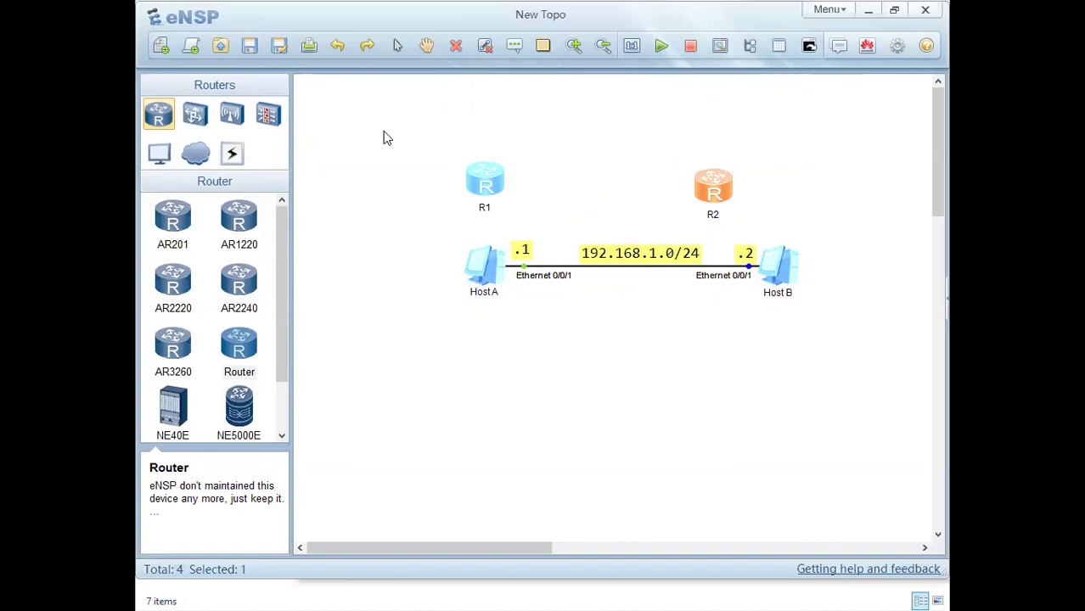
Move R1 and R2 higher above the link so both routers sit at about the same height
click(486, 187)
drag(486, 187, 518, 162)
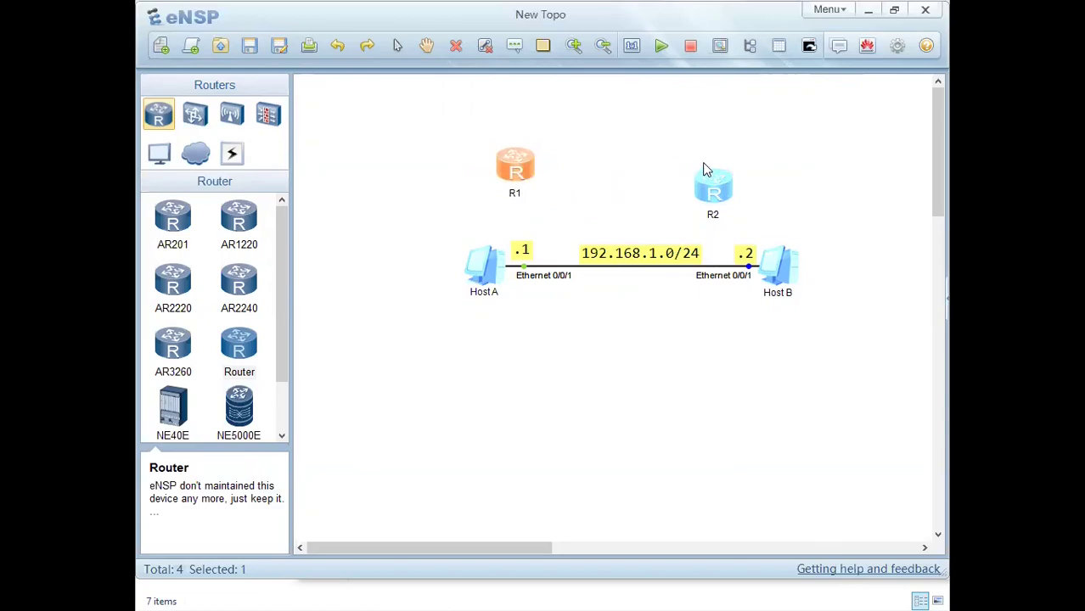
click(724, 188)
drag(725, 189, 731, 166)
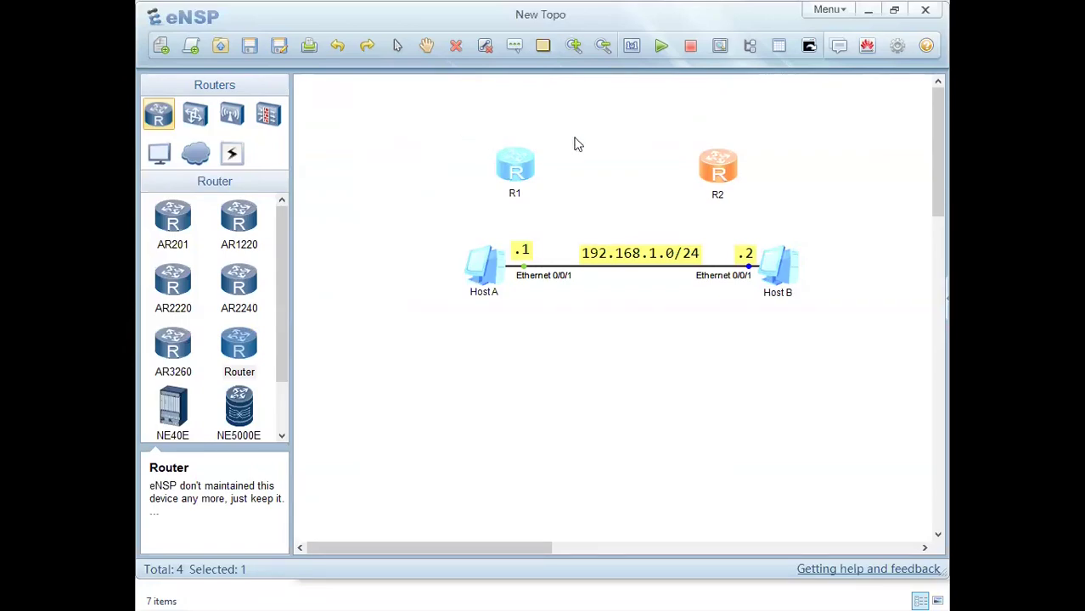
Move R1 and R2 farther apart and try to start a serial link from R1's Serial 0/0/0 interface
drag(718, 170, 752, 155)
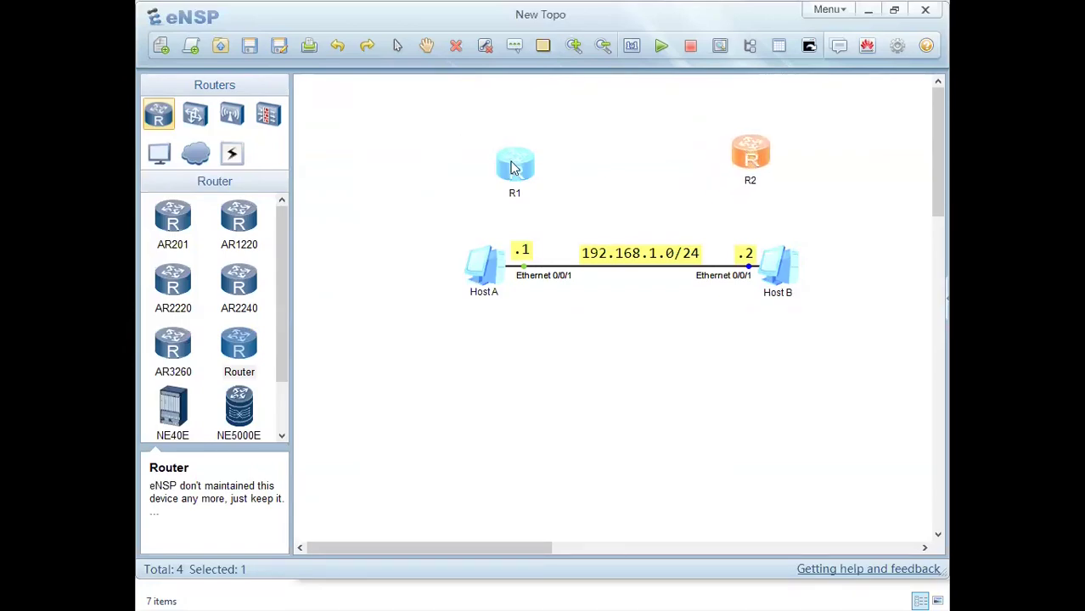
drag(518, 169, 451, 172)
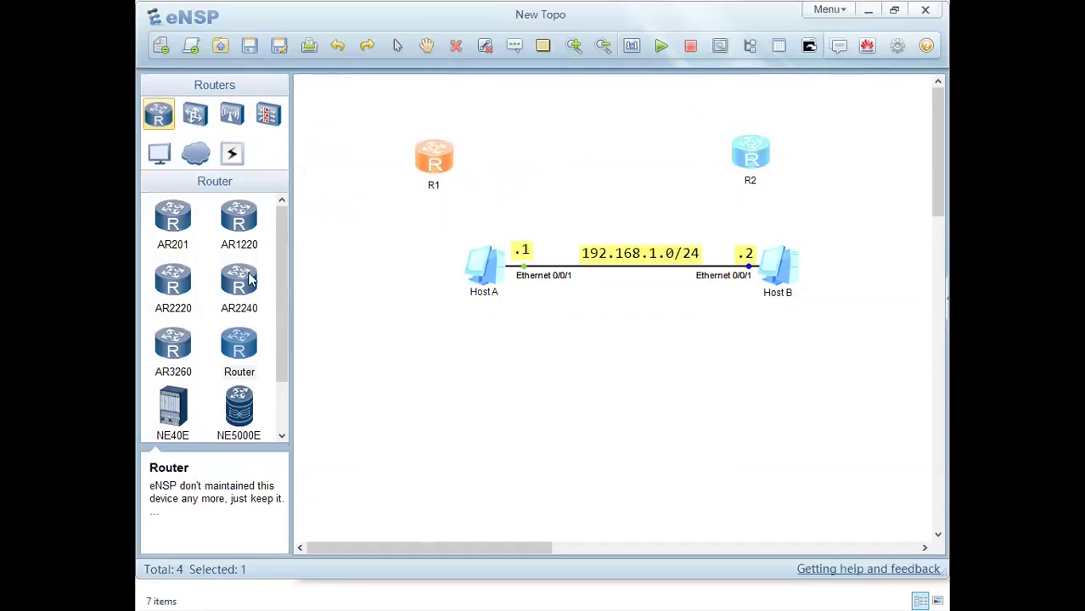
scroll(284, 221, down, 1)
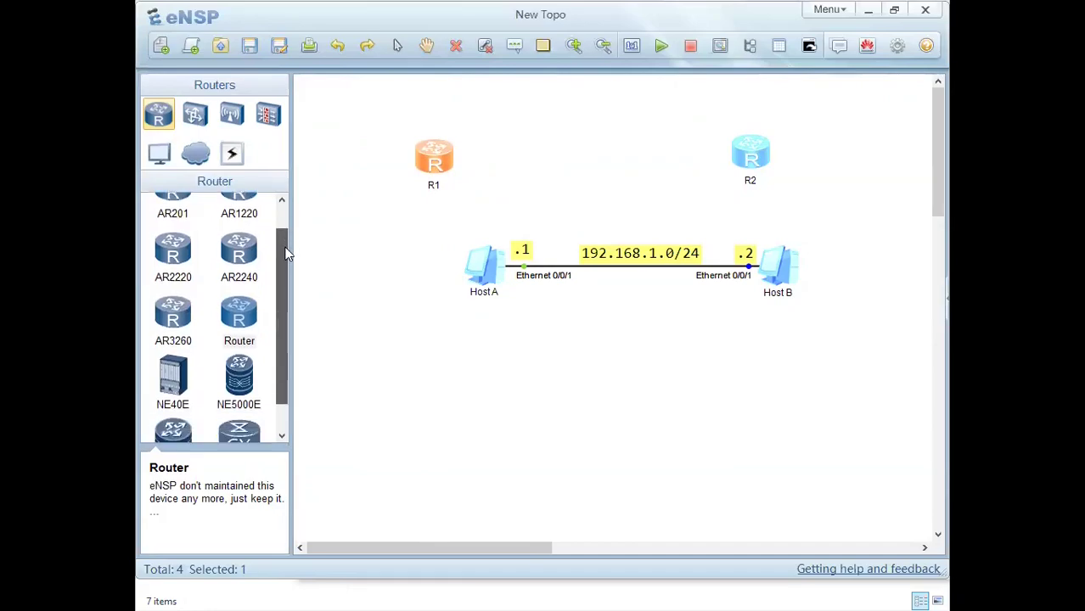
click(231, 153)
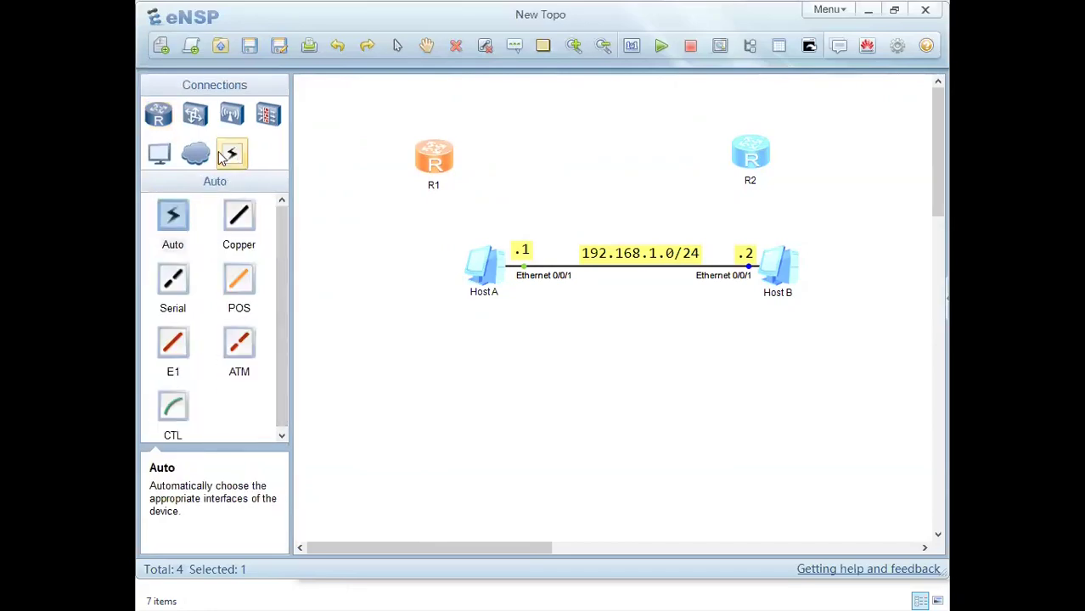
click(174, 286)
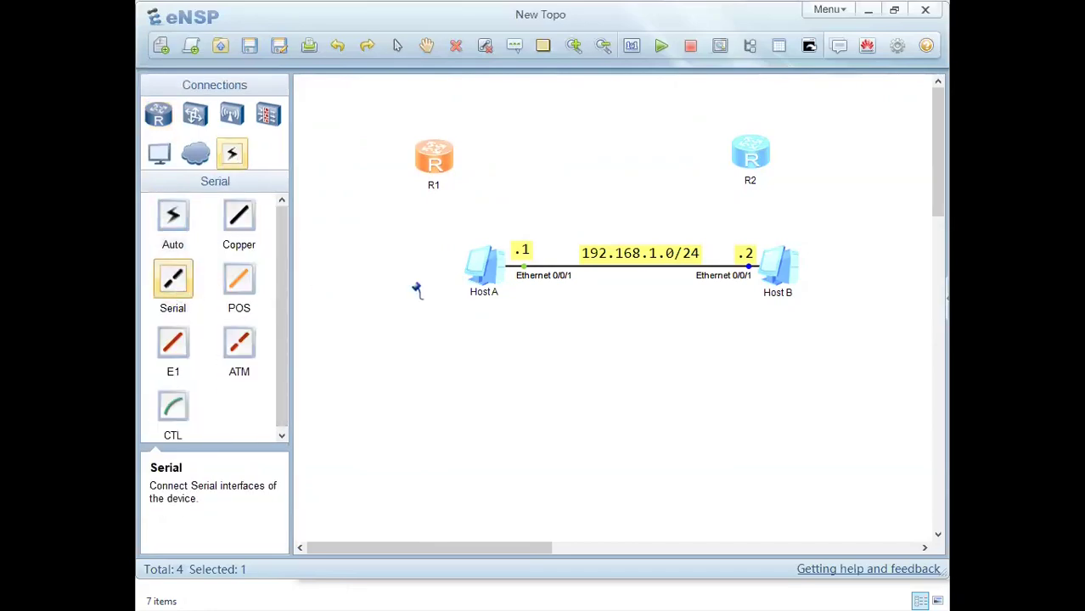
click(437, 153)
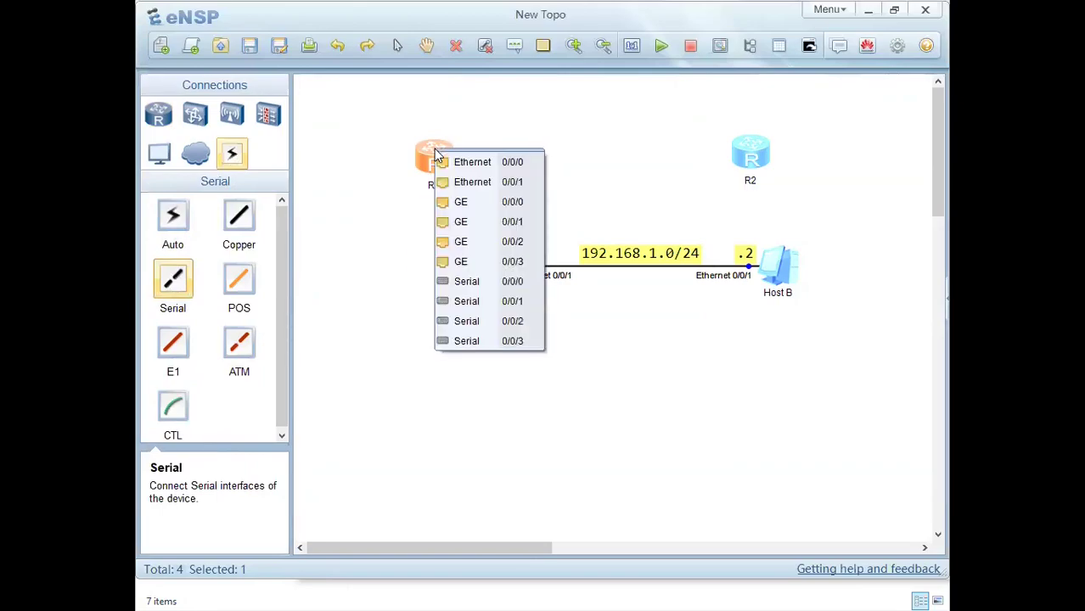
click(456, 285)
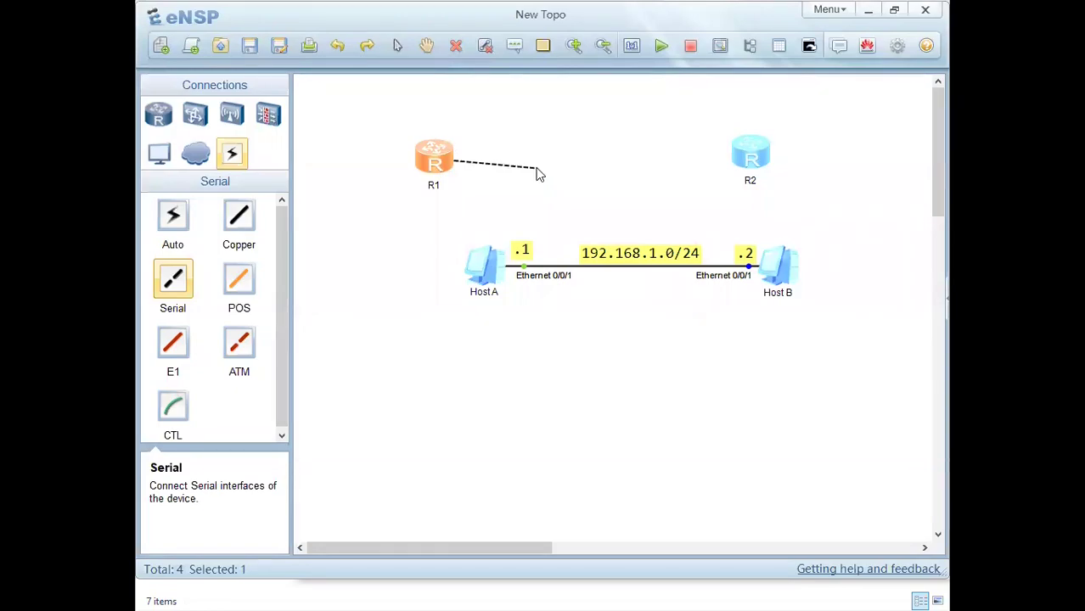
Delete routers R1 and R2 from the topology, leaving Host A and Host B in place
key(Delete)
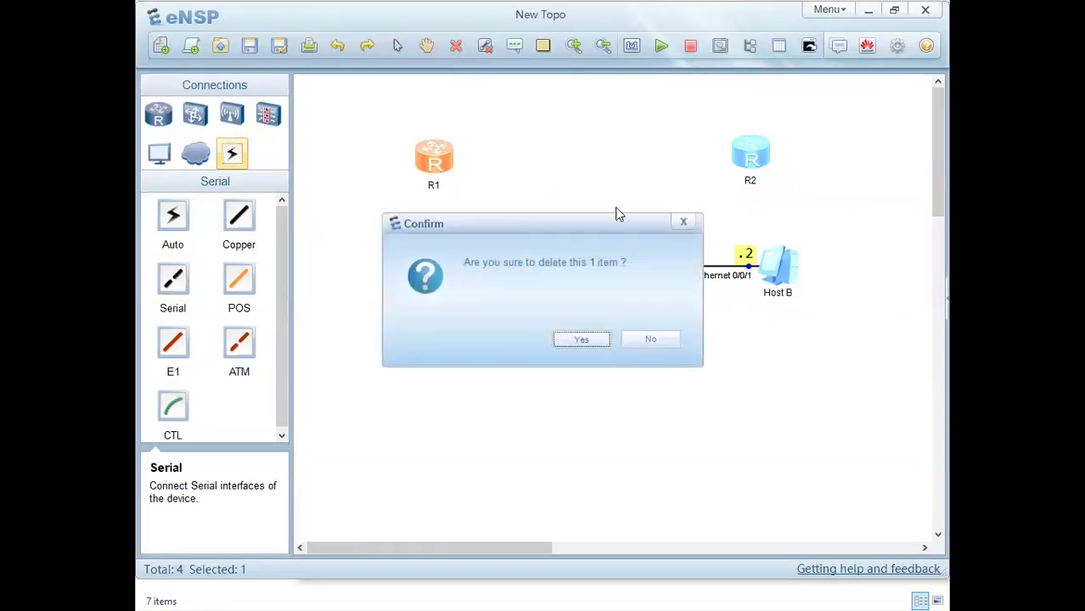
click(594, 339)
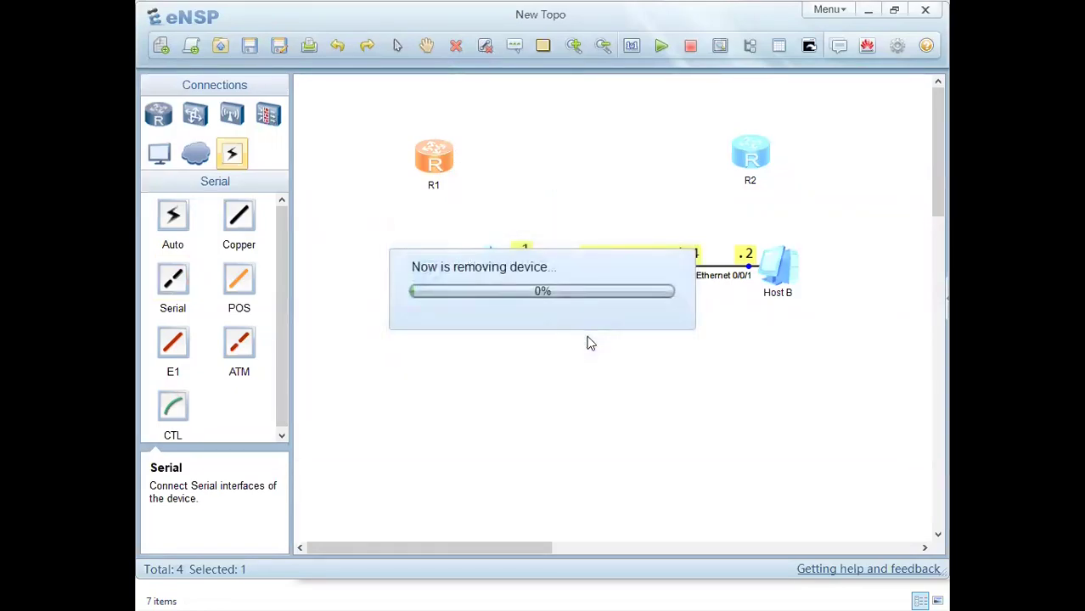
right_click(755, 168)
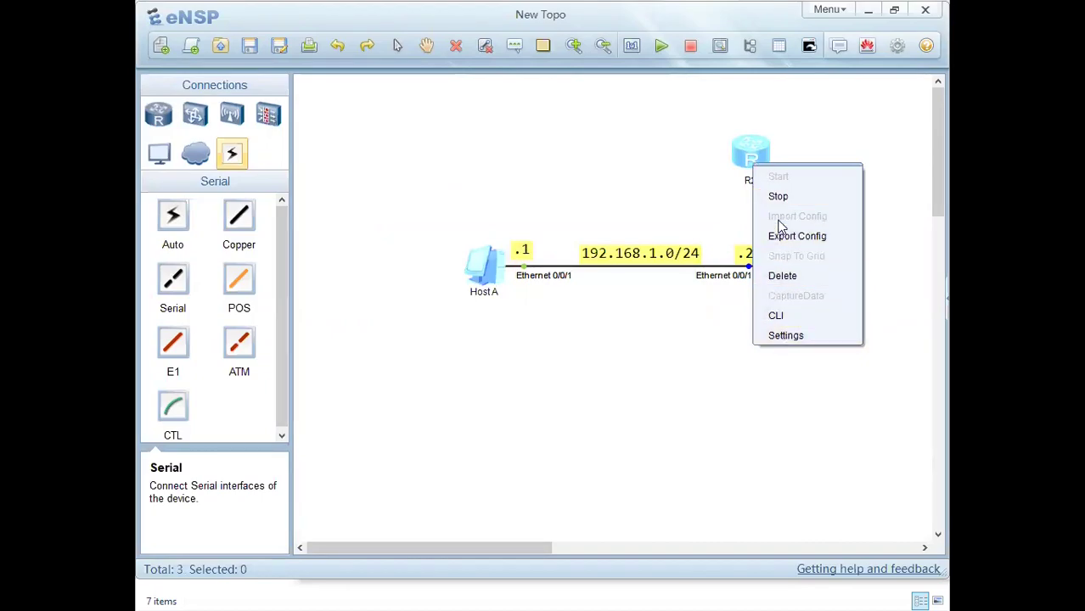
click(785, 283)
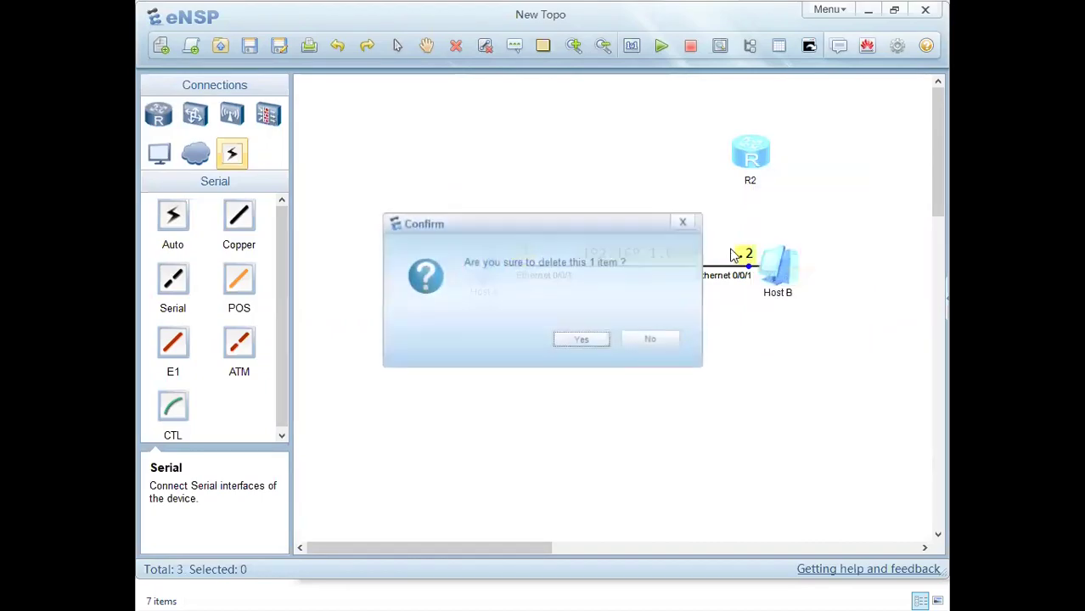
click(600, 338)
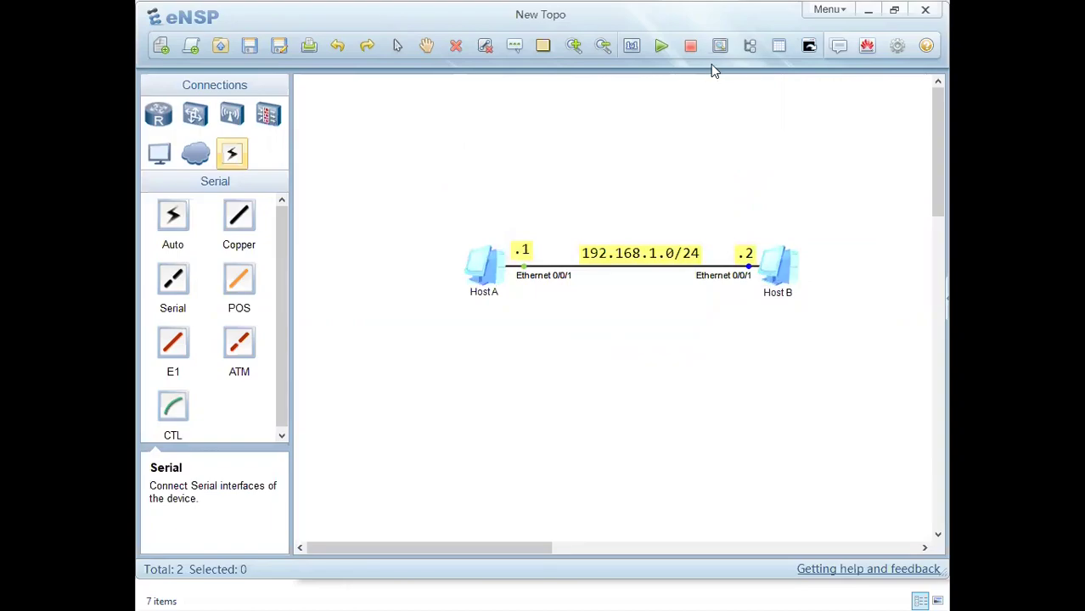